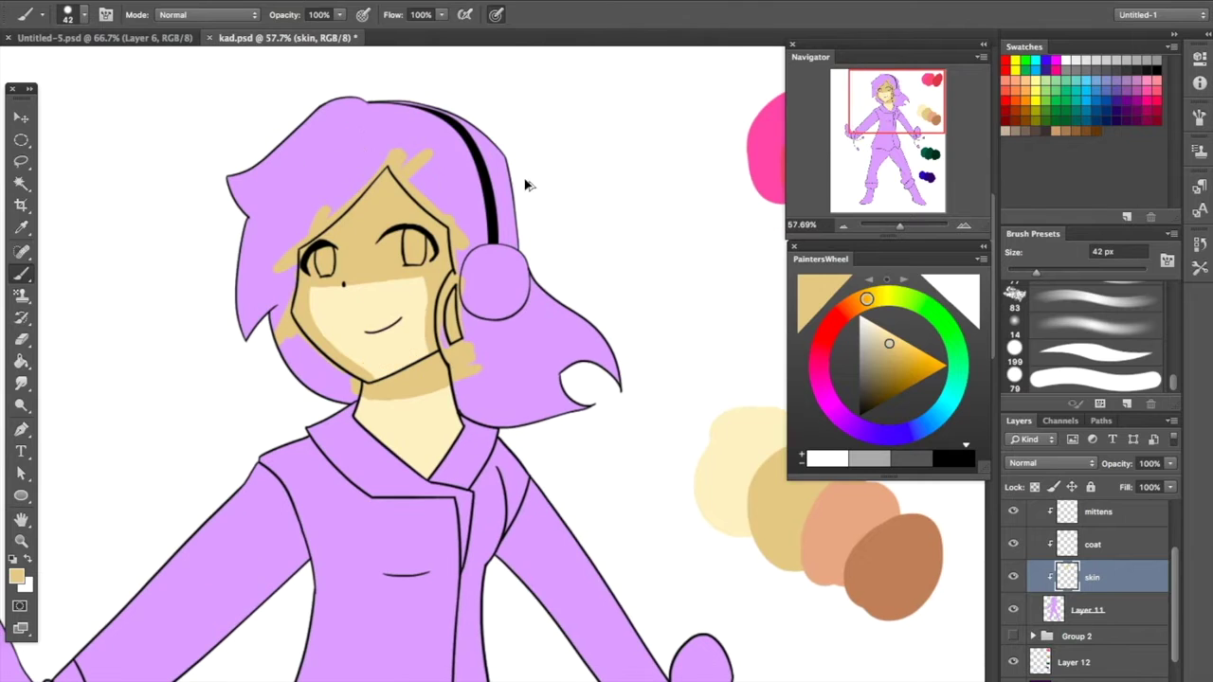
Paint peach shadows on the skin layer along the hairline, in the ear and beneath the jaw
left_click(847, 309)
left_click_drag(466, 248, 393, 185)
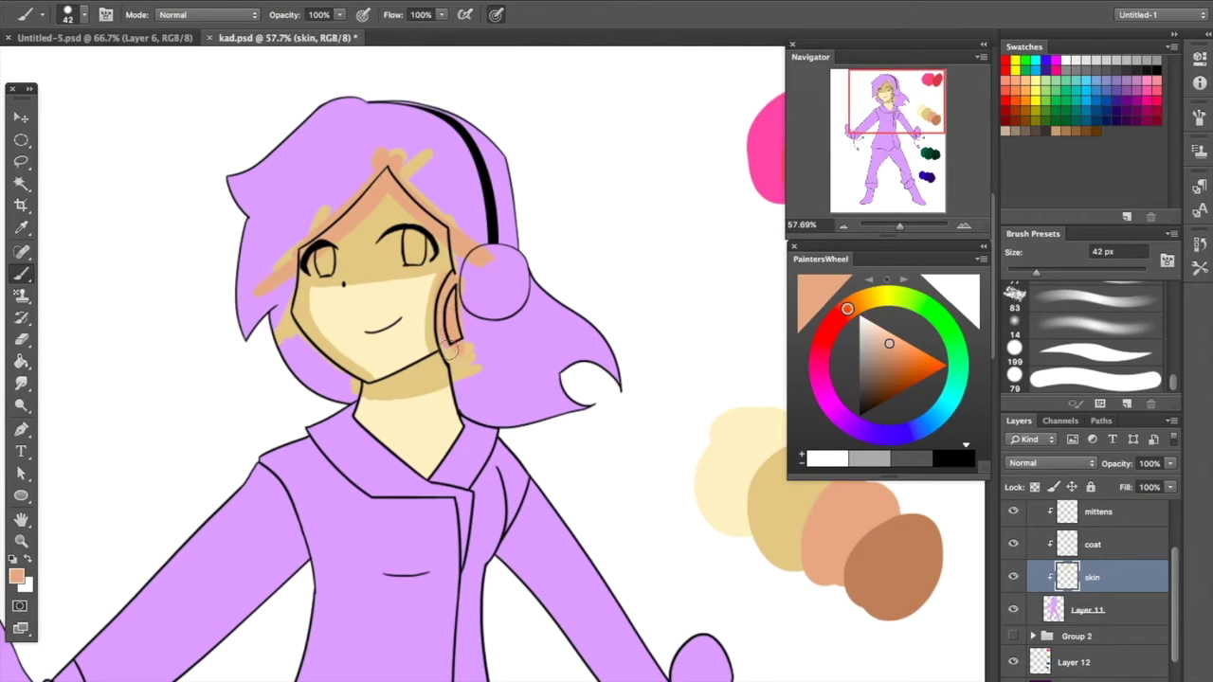
scroll(290, 324, "up", 3)
left_click_drag(436, 417, 616, 355)
Refine the shadow edge beside the ear with the tan skin tone and an 18 px brush
left_click_drag(1036, 272, 1025, 275)
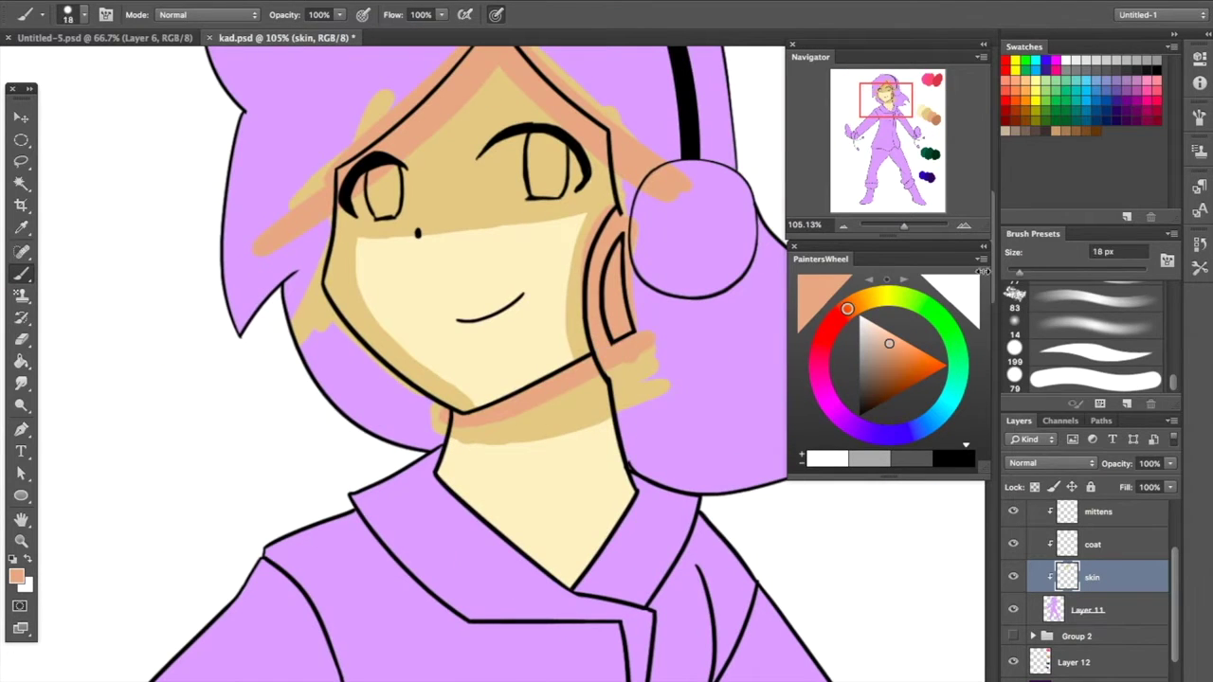
left_click(568, 210, "alt")
left_click_drag(576, 227, 569, 314)
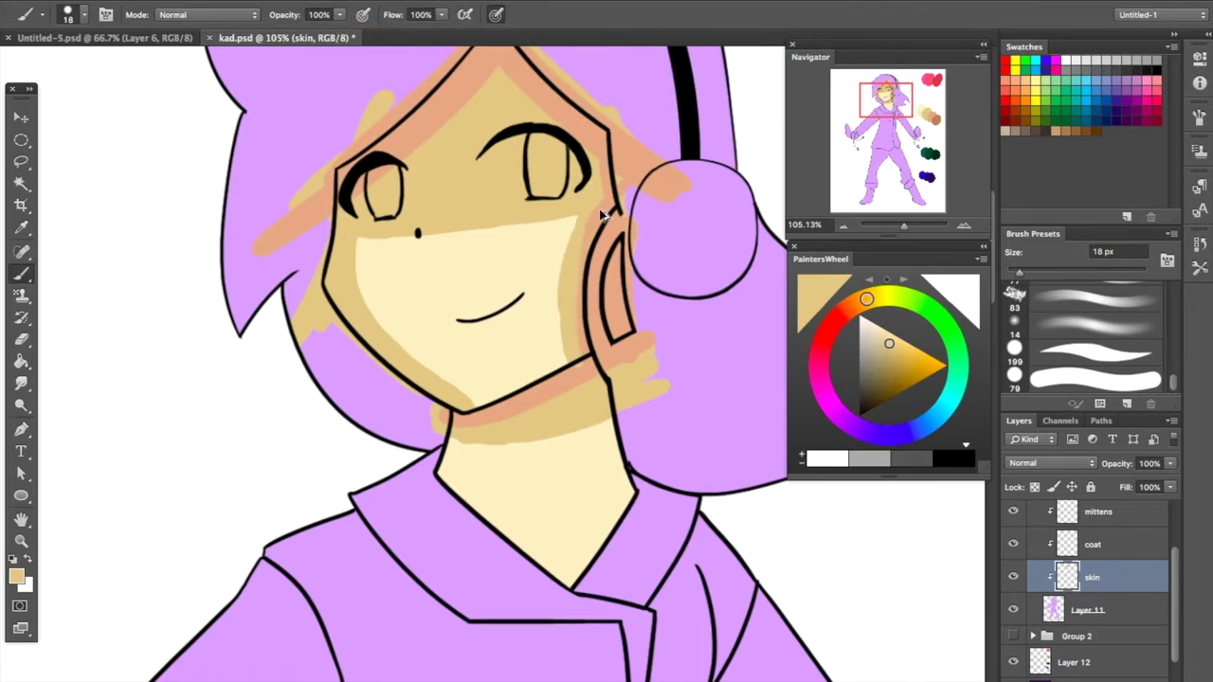
left_click_drag(602, 217, 604, 204)
mouse_move(903, 220)
left_mouse_down()
mouse_move(876, 224)
mouse_move(911, 224)
left_mouse_up()
Add brown shadow under the fringe, a peach nose shadow and a tan chin spot
left_click(418, 577, "alt")
left_click(406, 510)
key("ctrl+1")
left_click(933, 112)
left_click(731, 461, "alt")
left_click(886, 90)
left_click_drag(417, 251, 507, 237)
left_click_drag(313, 360, 436, 274)
left_click(583, 403, "alt")
left_click(374, 452)
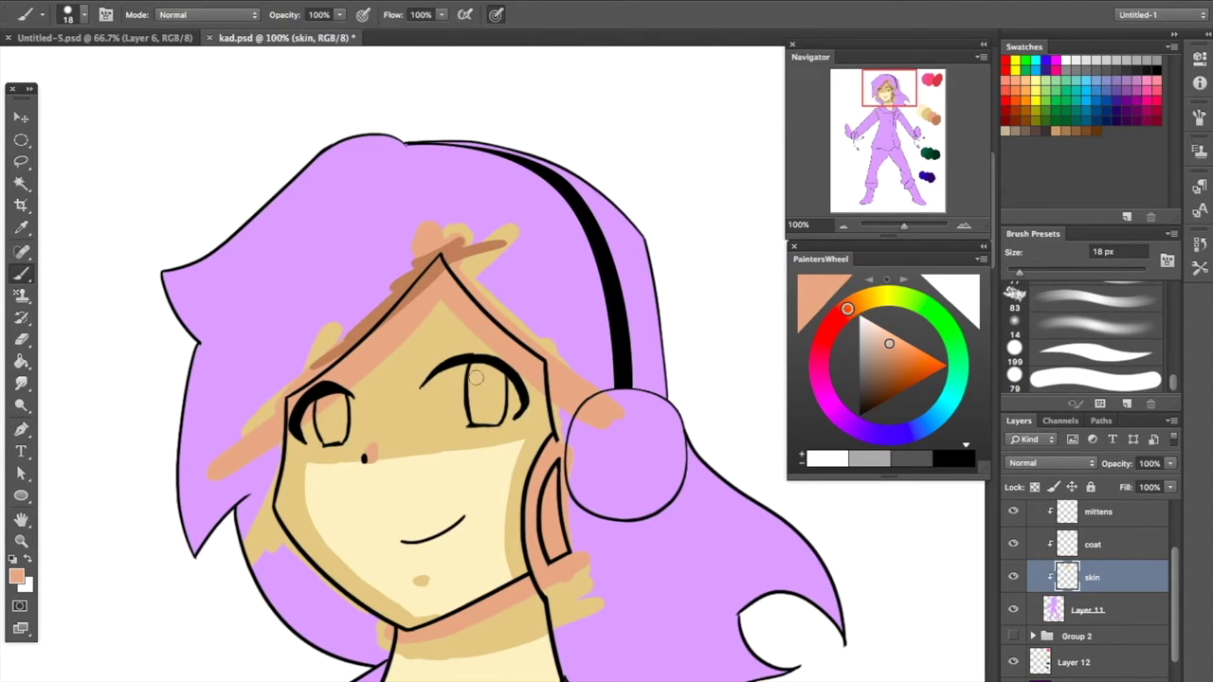
Shade the jaw side in peach and paint peach and brown shadow bands across the neck below the chin
key("bracketright")
key("bracketright")
key("bracketright")
key("bracketright")
key("bracketright")
scroll(460, 560, "down", 2)
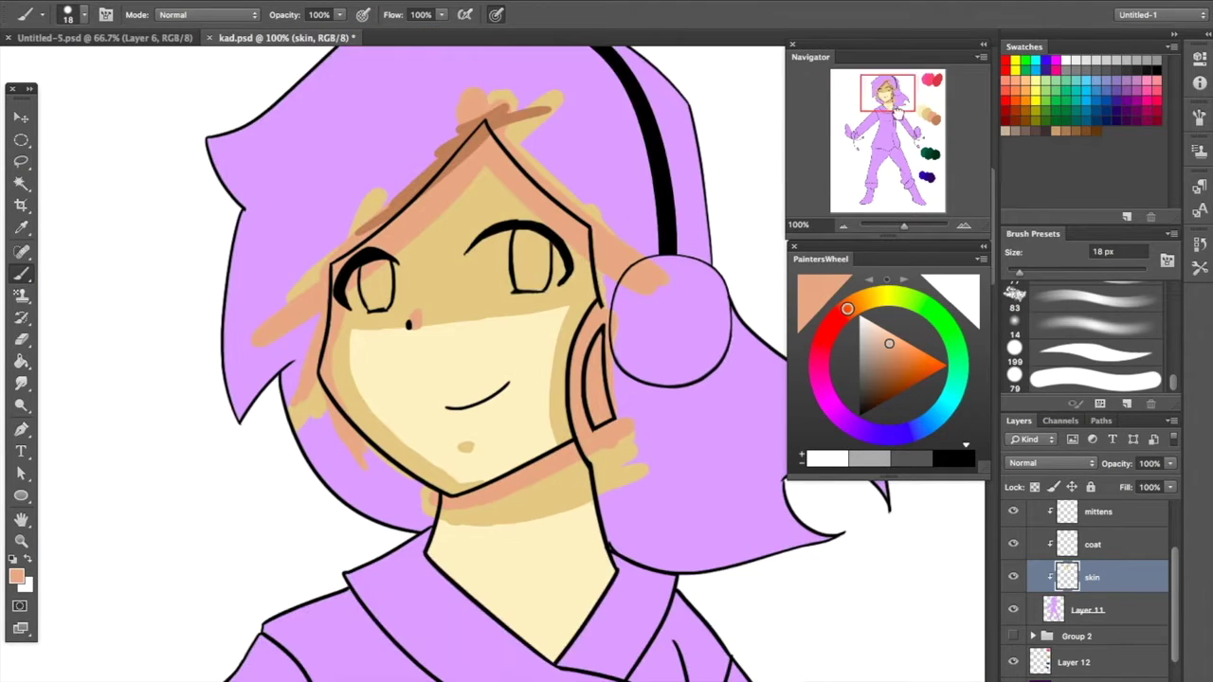
scroll(460, 560, "down", 5)
key("bracketleft")
key("bracketleft")
key("bracketleft")
key("bracketleft")
key("bracketleft")
key("bracketleft")
mouse_move(256, 351)
left_mouse_down()
mouse_move(308, 341)
mouse_move(398, 315)
left_mouse_up()
mouse_move(294, 346)
left_mouse_down()
mouse_move(479, 284)
mouse_move(440, 317)
mouse_move(272, 251)
mouse_move(369, 351)
left_mouse_up()
scroll(398, 360, "left", 3)
scroll(398, 360, "up", 2)
Blend the skin shading on the face and neck with the Smudge tool at 24% strength
left_click(20, 383)
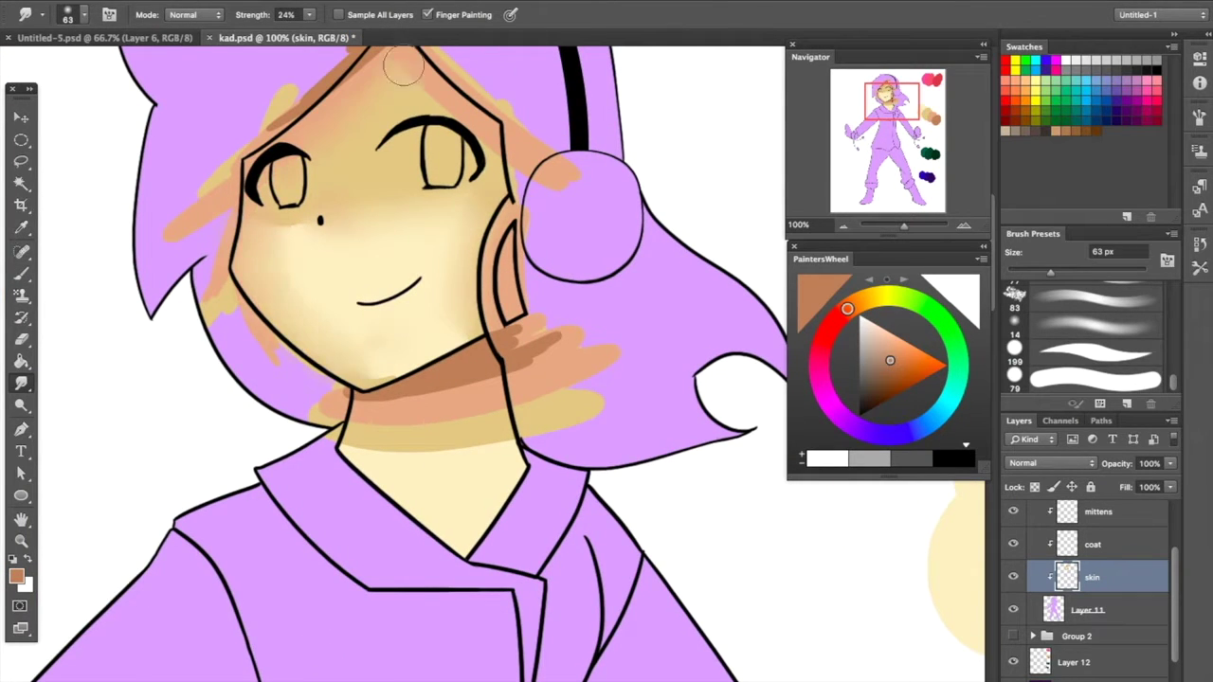
left_click_drag(528, 350, 369, 362)
scroll(370, 362, "down", 3)
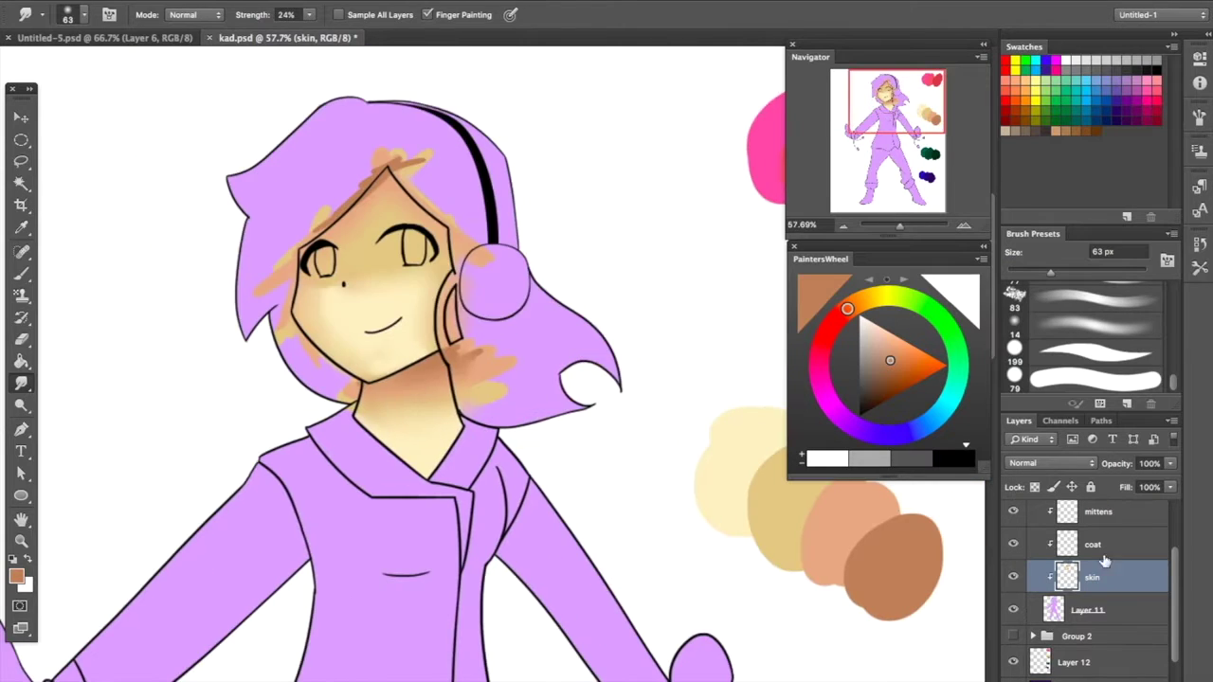
Create a new layer above the skin layer and name it hAIR
key("ctrl+shift+n")
key("Return")
scroll(893, 257, "down", 1)
type("R")
key("Return")
Sample the palette's pink and fill the hair areas with it on the hAIR layer, with the skin layer hidden
key("b")
scroll(606, 360, "down", 3)
left_click(668, 265, "alt")
scroll(446, 284, "up", 3)
left_click_drag(447, 232, 429, 322)
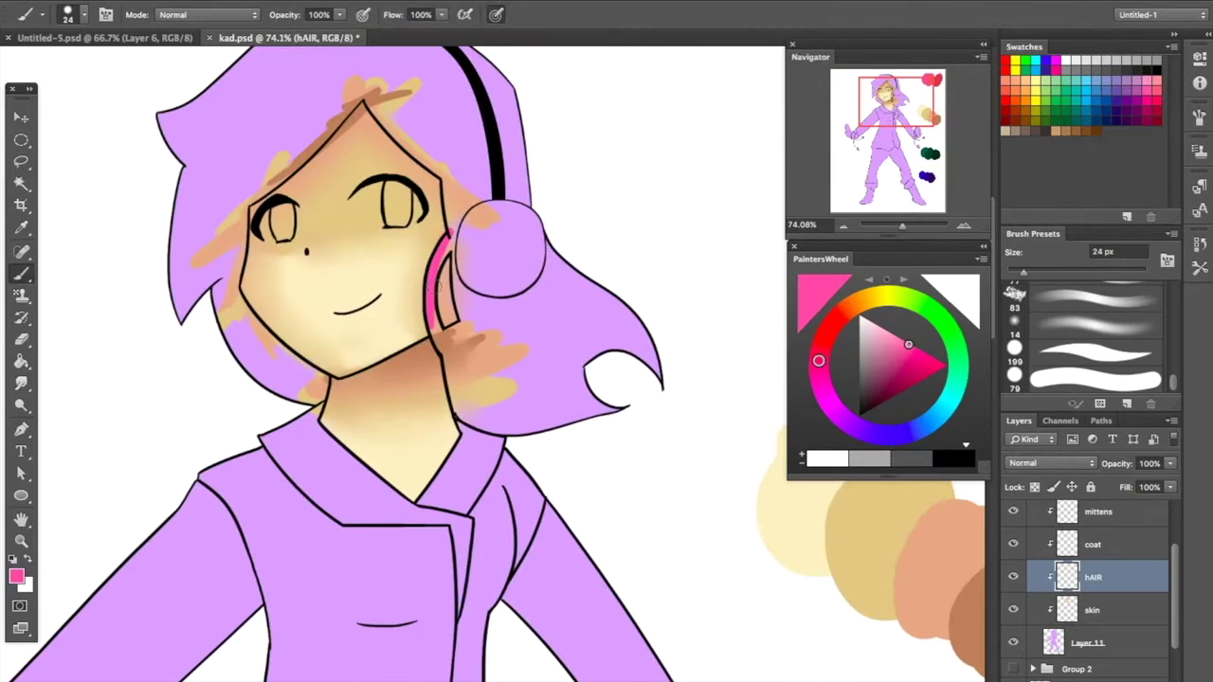
key("ctrl+z")
key("g")
left_click(482, 306)
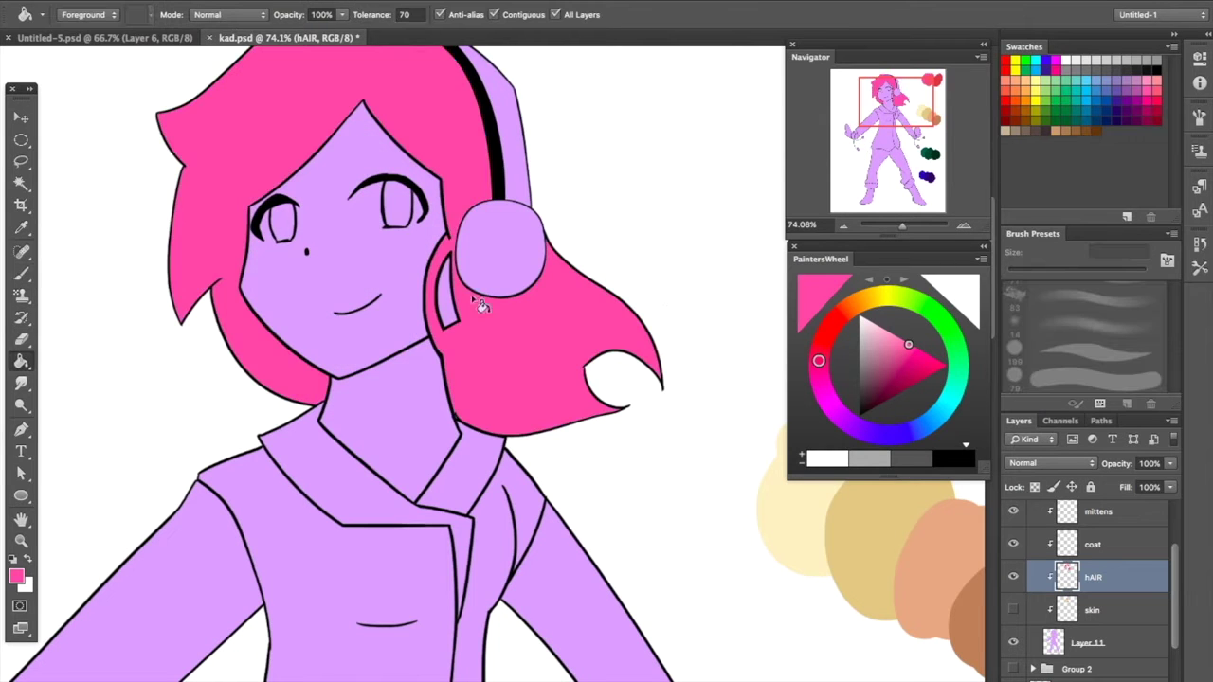
Lock the hAIR layer's transparent pixels and paint the flowing hair below the ear muff in the palette's coral
scroll(379, 380, "down", 3)
scroll(158, 213, "up", 1)
key("b")
left_click(637, 120, "alt")
scroll(408, 57, "up", 3)
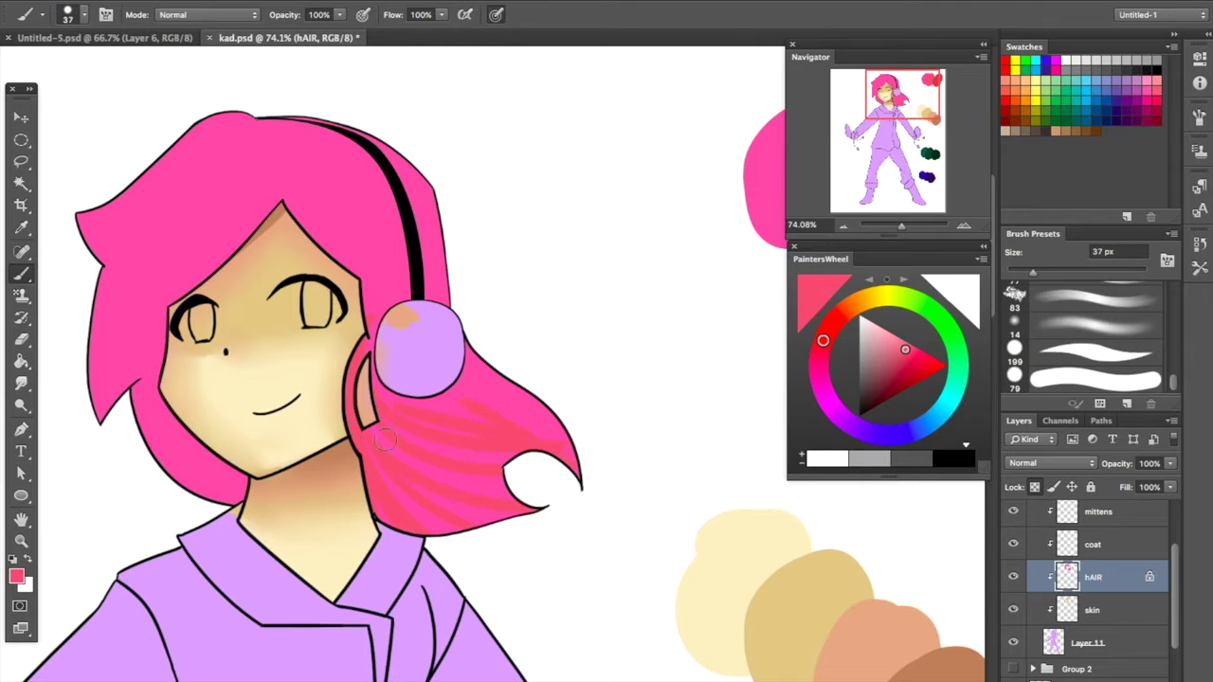
scroll(64, 303, "right", 3)
key("bracketleft")
left_click_drag(410, 442, 491, 417)
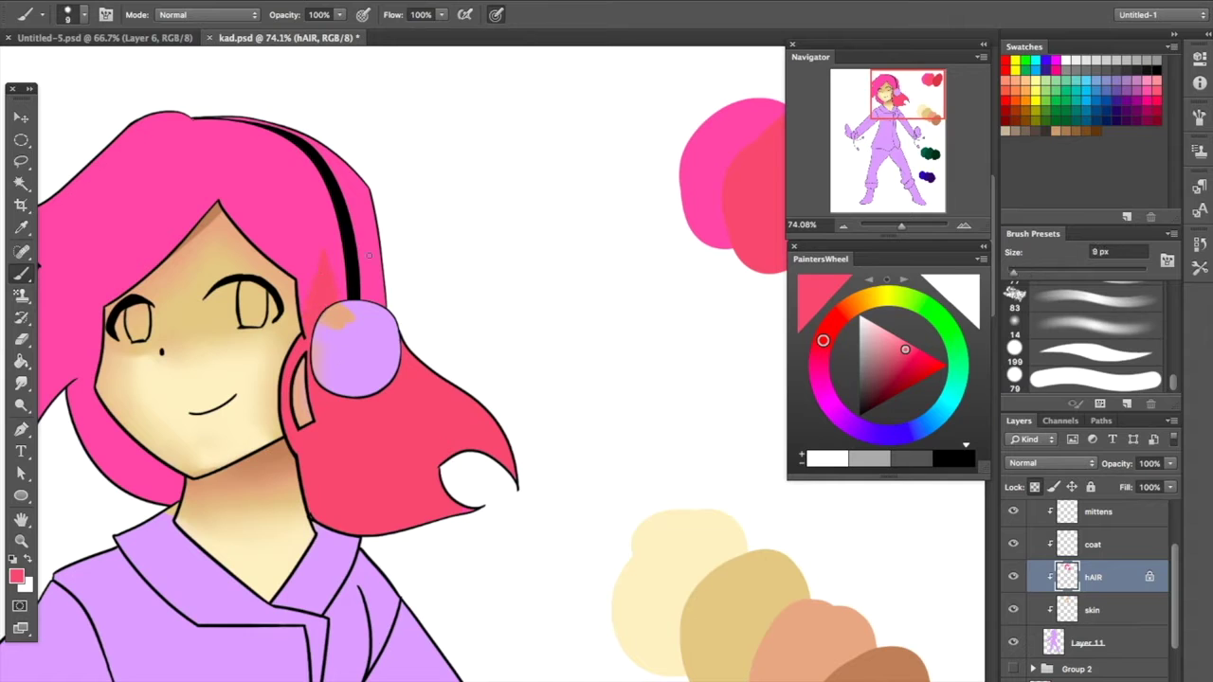
Outline jagged coral shading on the fringe and fill its outer part, using a small brush
scroll(372, 253, "left", 3)
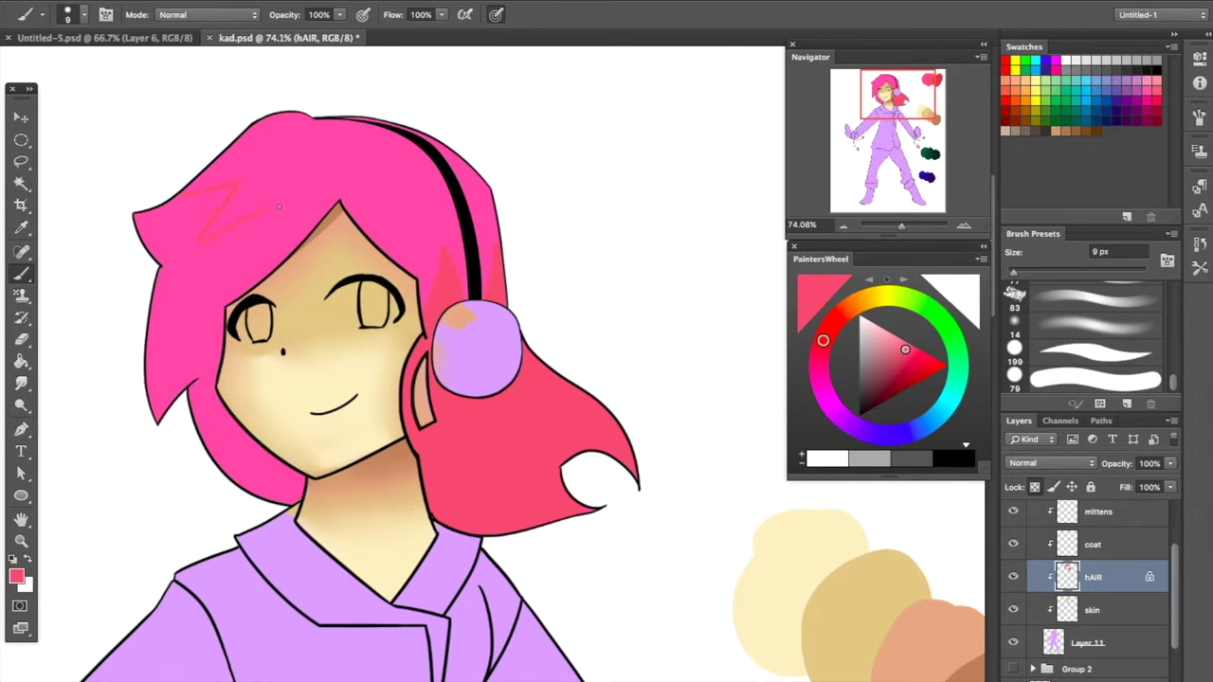
key("bracketright")
key("bracketright")
left_click_drag(213, 302, 228, 460)
key("bracketleft")
key("bracketleft")
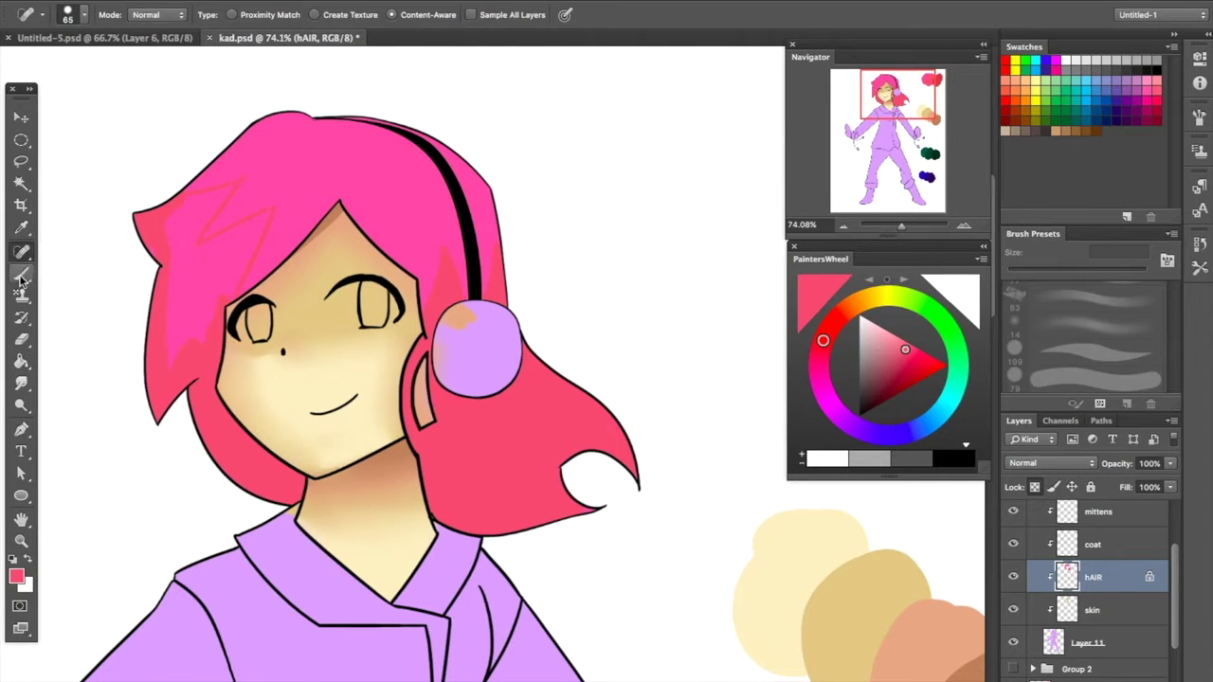
scroll(291, 249, "up", 5)
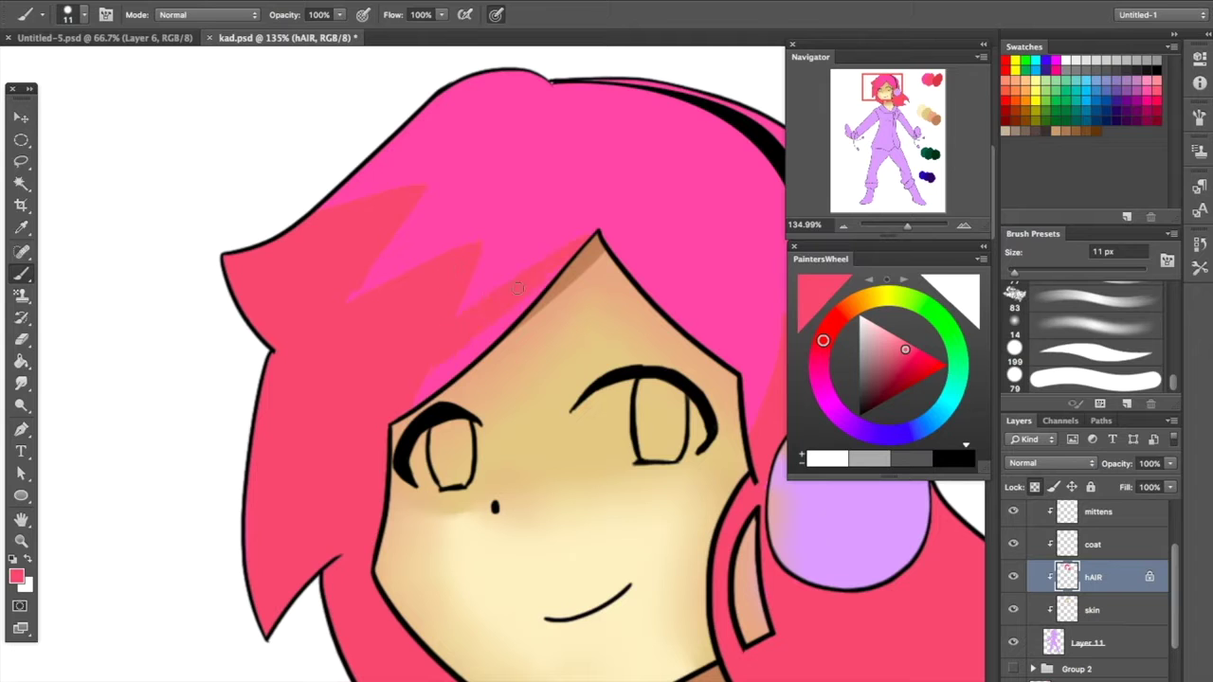
Finish the fringe shading and paint dark red shadows on its lower tip and the hair behind the cheek
scroll(474, 379, "down", 3)
scroll(398, 313, "up", 5)
mouse_move(343, 244)
left_mouse_down()
mouse_move(284, 474)
mouse_move(403, 625)
mouse_move(284, 341)
mouse_move(312, 265)
left_mouse_up()
left_click_drag(274, 313, 446, 289)
left_click_drag(498, 228, 387, 490)
left_click_drag(474, 275, 403, 427)
scroll(474, 427, "right", 5)
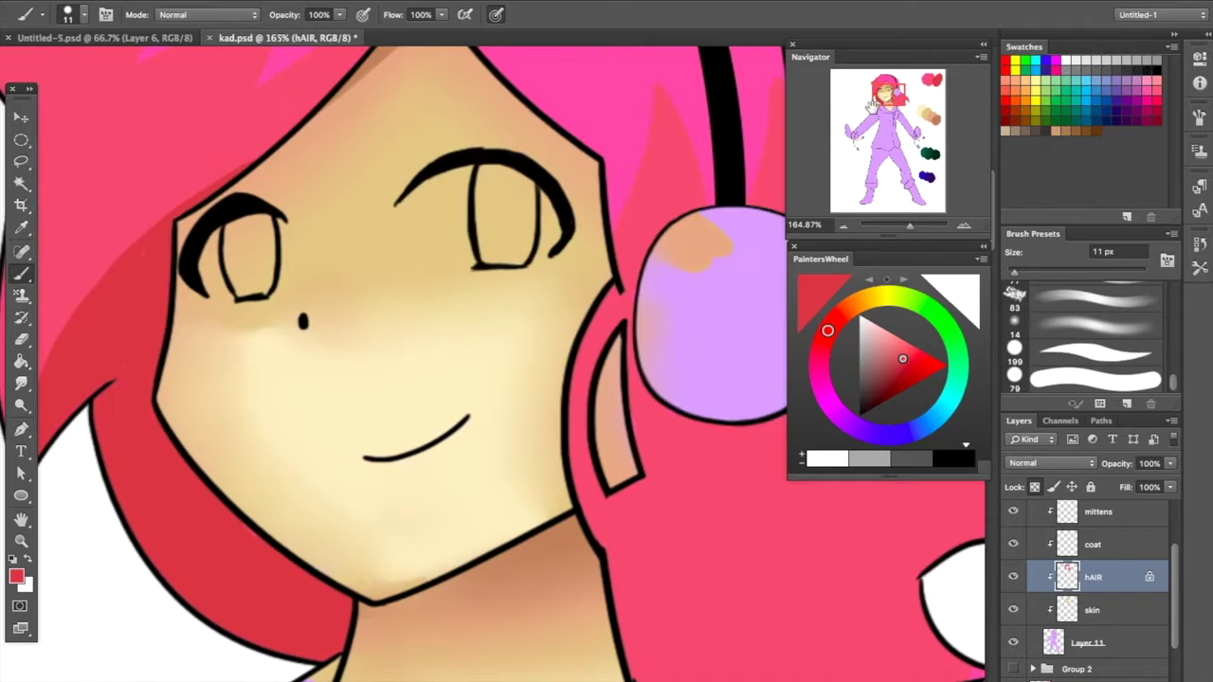
Paint dark red shadows on the flowing hair's tips, underside and area behind the ear with an 11 px brush
scroll(379, 379, "right", 6)
mouse_move(117, 293)
left_mouse_down()
mouse_move(205, 390)
mouse_move(495, 456)
mouse_move(430, 480)
mouse_move(218, 470)
mouse_move(195, 440)
mouse_move(269, 441)
left_mouse_up()
mouse_move(459, 349)
left_mouse_down()
mouse_move(616, 322)
mouse_move(626, 379)
left_mouse_up()
scroll(301, 430, "up", 5)
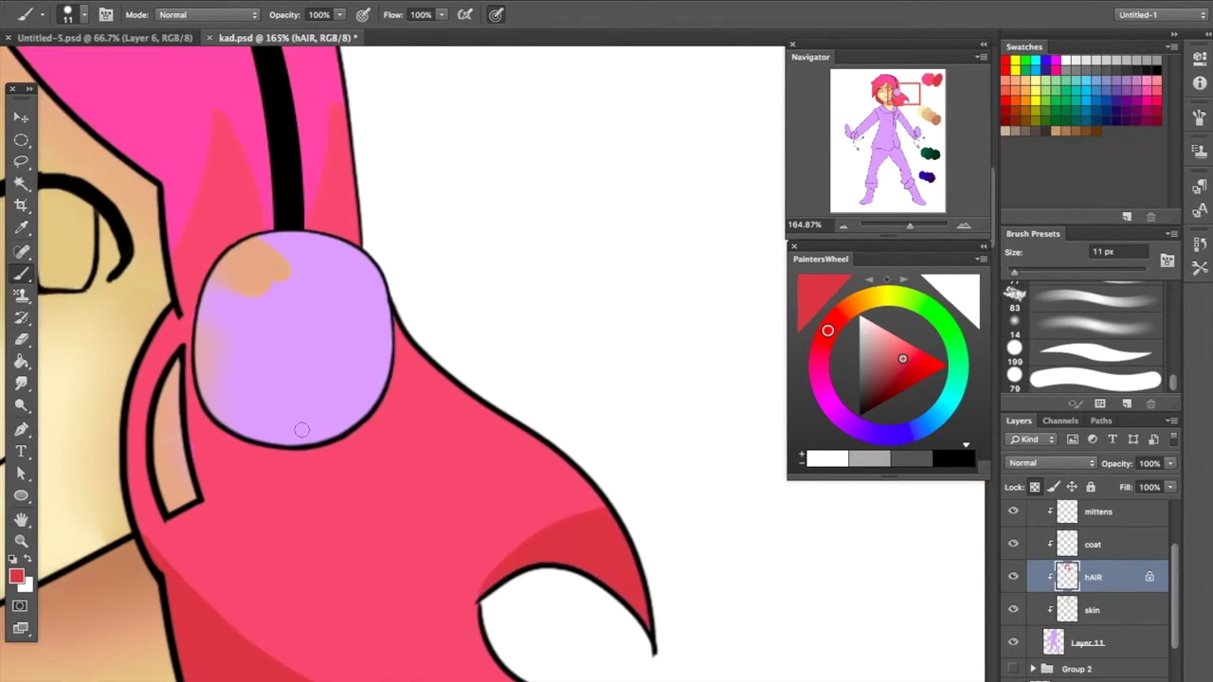
left_click_drag(909, 225, 826, 222)
scroll(264, 434, "up", 3)
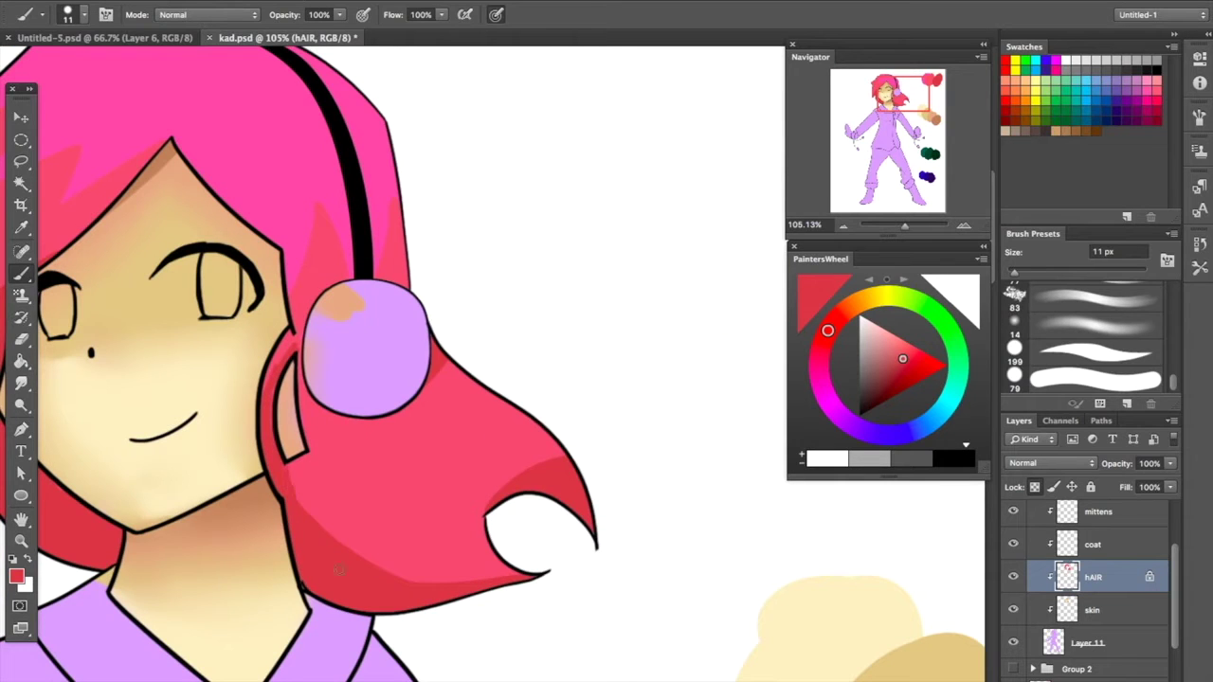
mouse_move(300, 438)
left_mouse_down()
mouse_move(455, 540)
mouse_move(436, 544)
left_mouse_up()
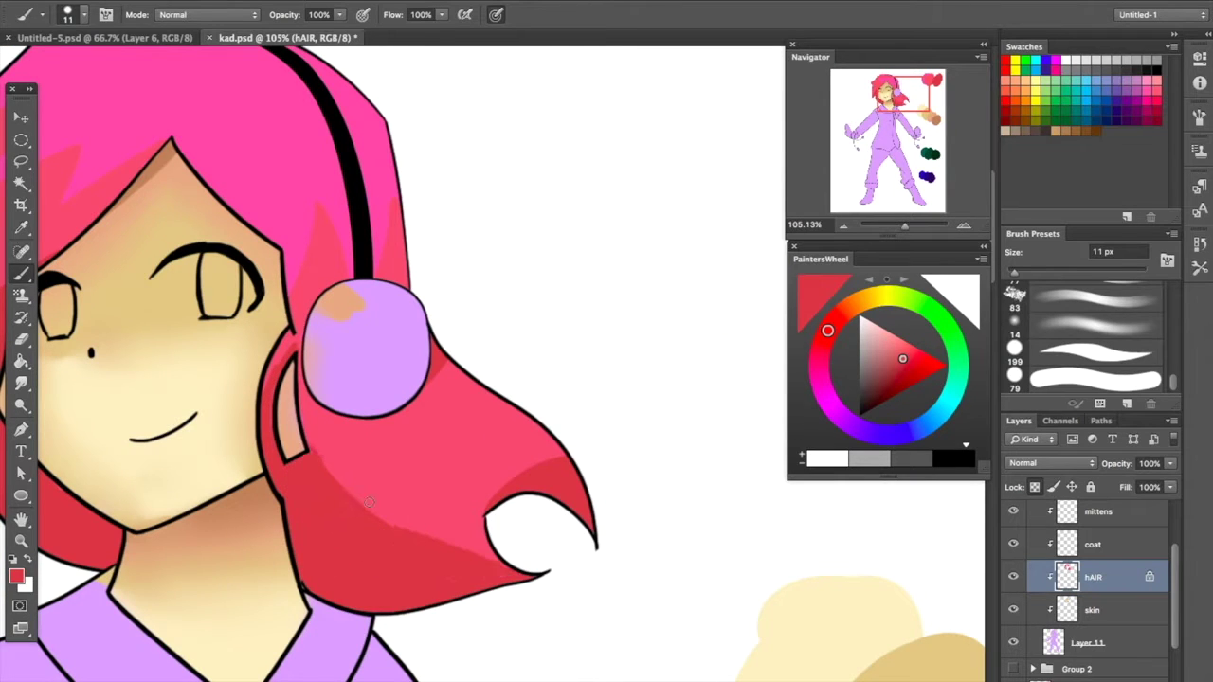
left_click_drag(369, 502, 446, 537)
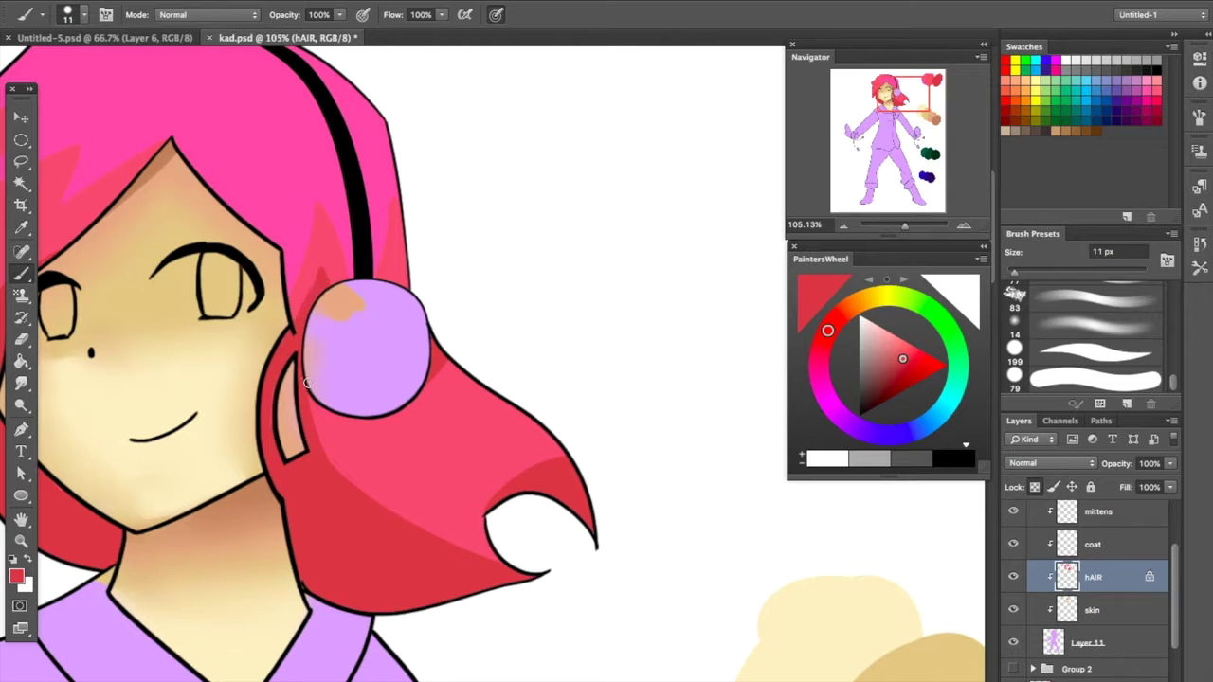
Paint pale pink highlights on the fringe and beside the headband, and smudge them into the hair colours
scroll(328, 346, "down", 3)
scroll(328, 346, "left", 3)
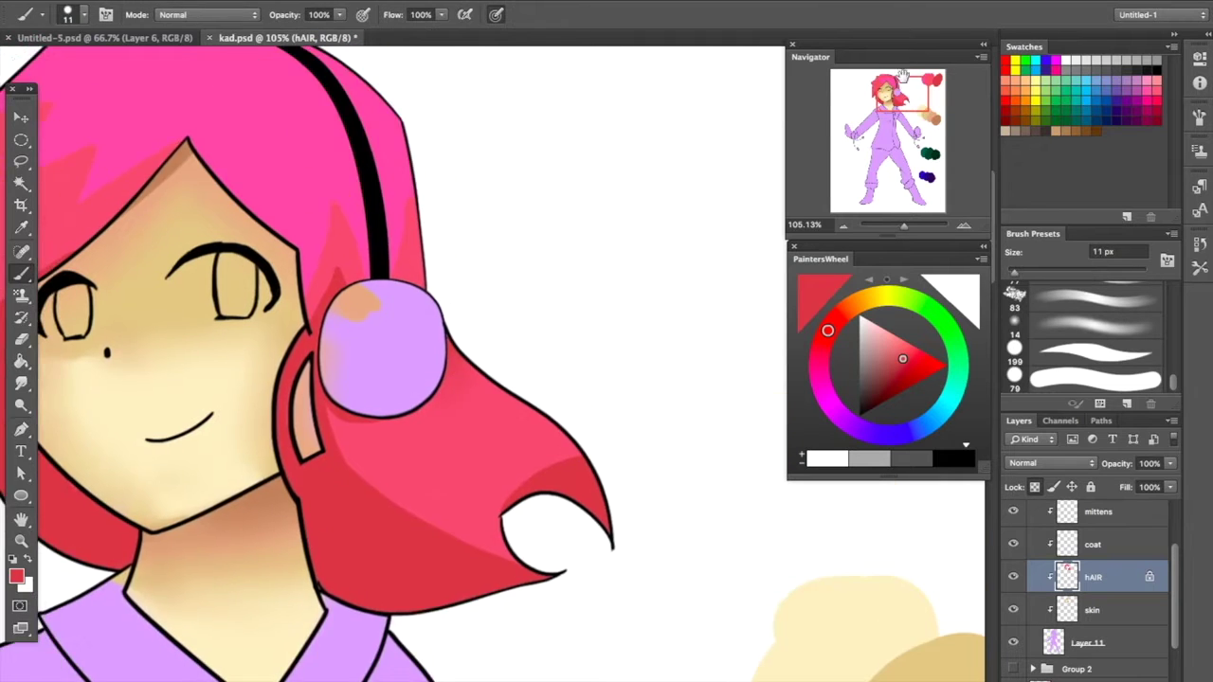
scroll(394, 364, "down", 1)
scroll(393, 364, "up", 5)
scroll(393, 364, "left", 2)
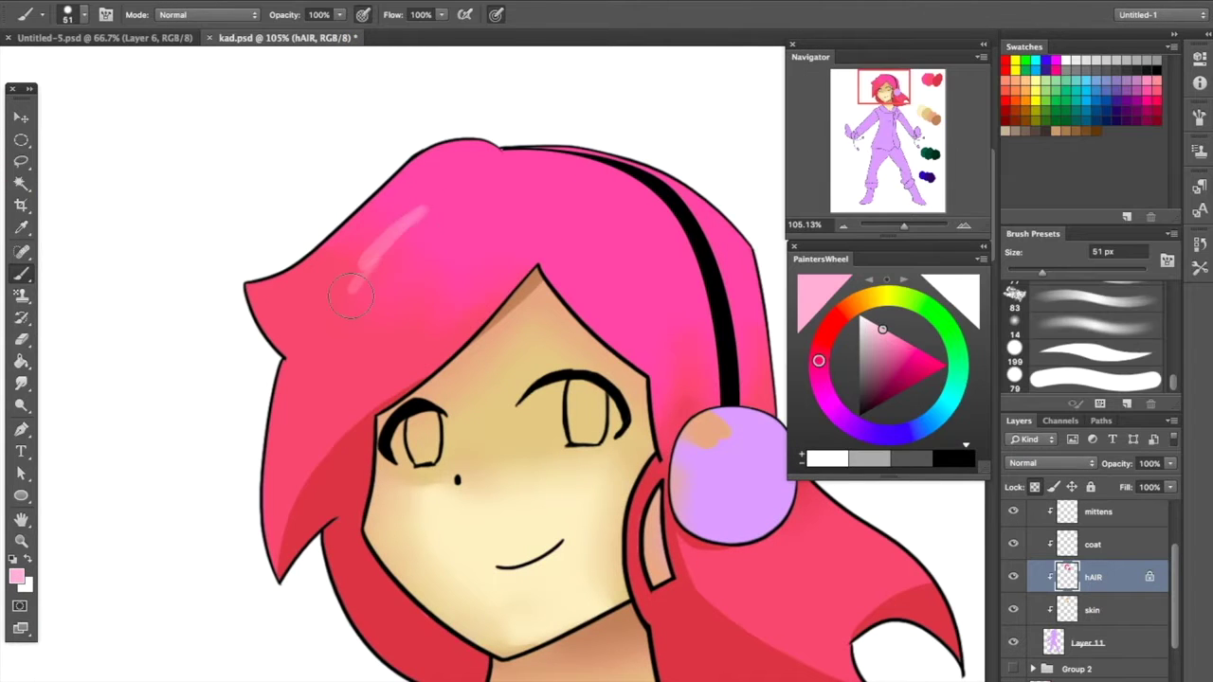
mouse_move(398, 227)
left_mouse_down()
mouse_move(464, 312)
mouse_move(379, 246)
mouse_move(401, 282)
left_mouse_up()
mouse_move(626, 370)
left_mouse_down()
mouse_move(654, 341)
mouse_move(744, 312)
mouse_move(738, 332)
left_mouse_up()
scroll(738, 332, "down", 3)
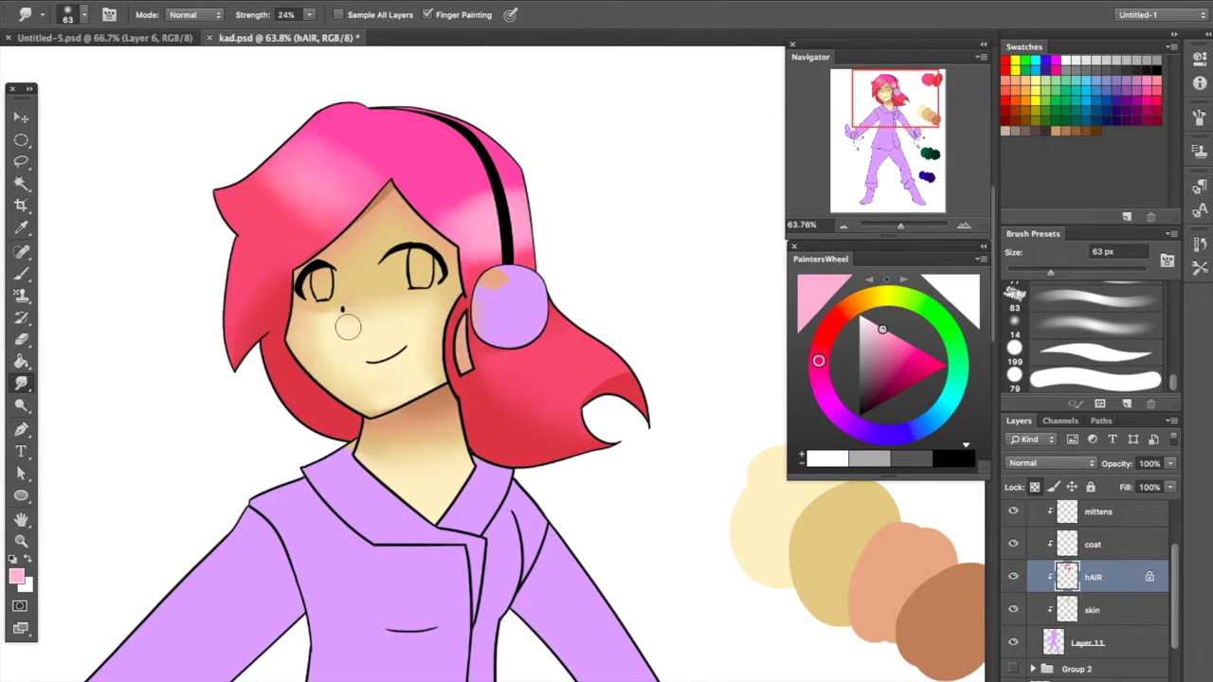
Deepen the hair shadows behind the cheek and under the flowing hair with deep red, and smudge them
key("b")
left_click(313, 388, "alt")
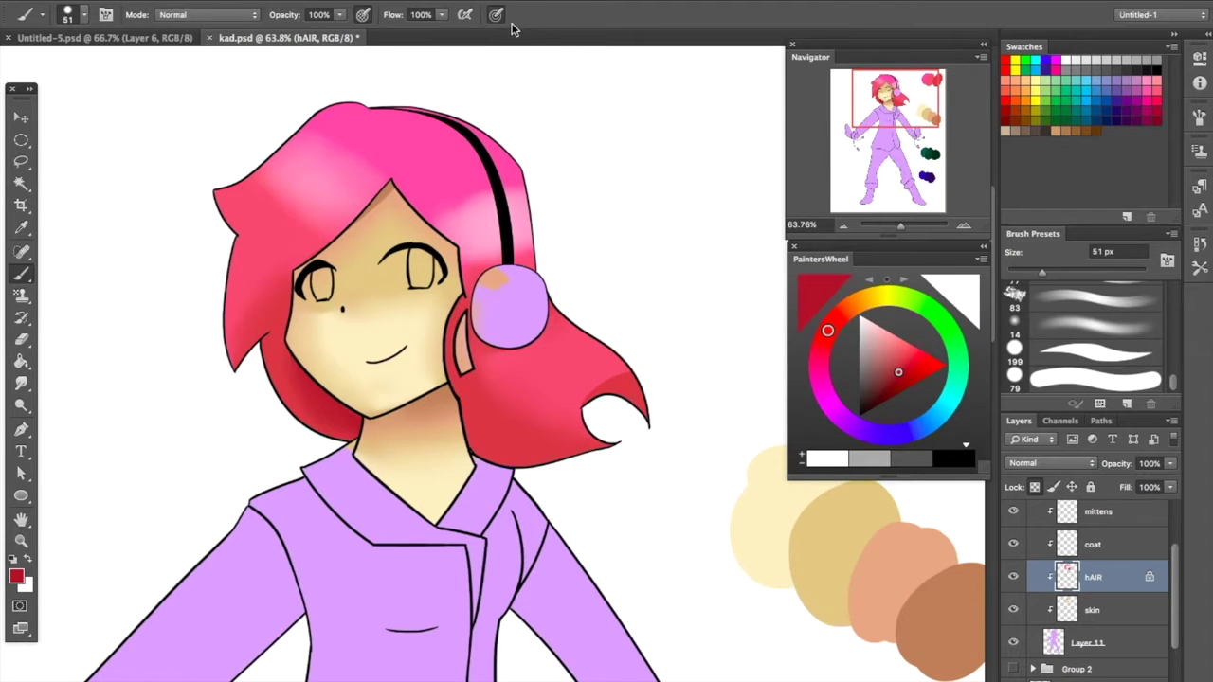
key("r")
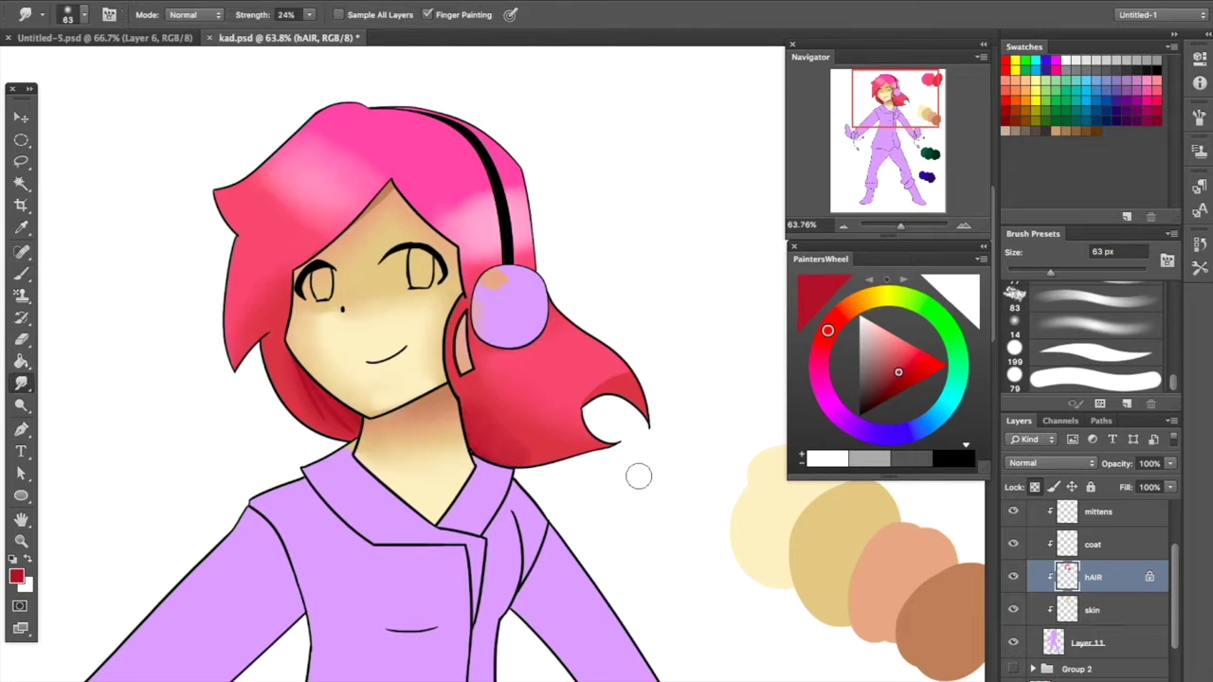
Paint bright red blush on both cheeks on a new layer above the skin layer and smudge it
key("b")
scroll(108, 247, "down", 4)
scroll(108, 247, "up", 5)
scroll(108, 247, "down", 2)
key("ctrl+alt+shift+n")
left_click(912, 372)
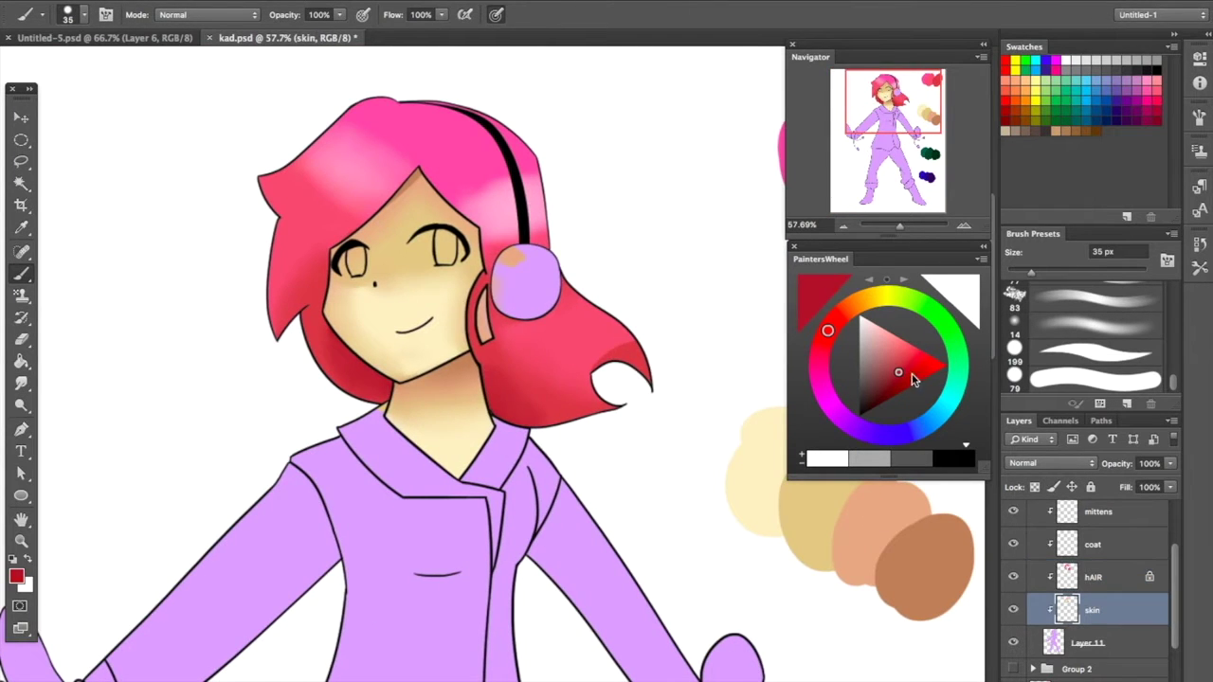
key("ctrl+z")
left_click(945, 365)
left_click(351, 297)
left_click(451, 296)
key("r")
mouse_move(351, 298)
left_mouse_down()
mouse_move(451, 296)
mouse_move(488, 251)
left_mouse_up()
Scale, rotate and reposition the blush so that it fits the cheeks
key("v")
key("ctrl+t")
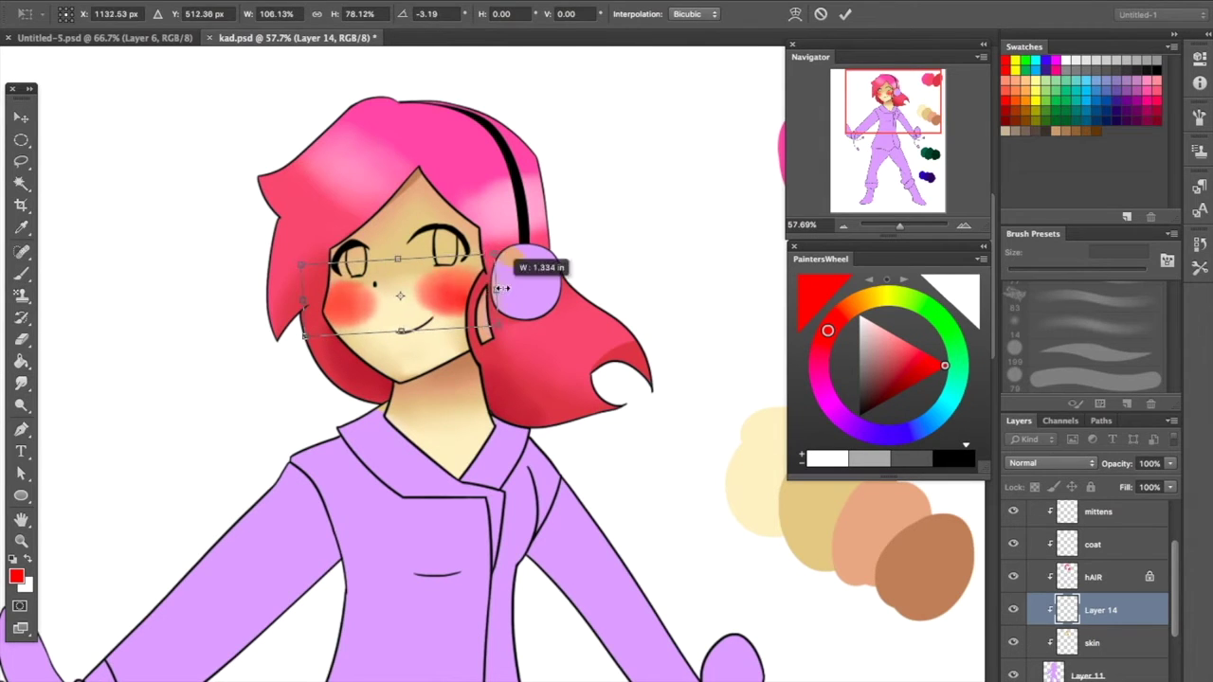
key("Return")
key("l")
key("ctrl+t")
left_click_drag(559, 210, 544, 227)
key("Return")
key("v")
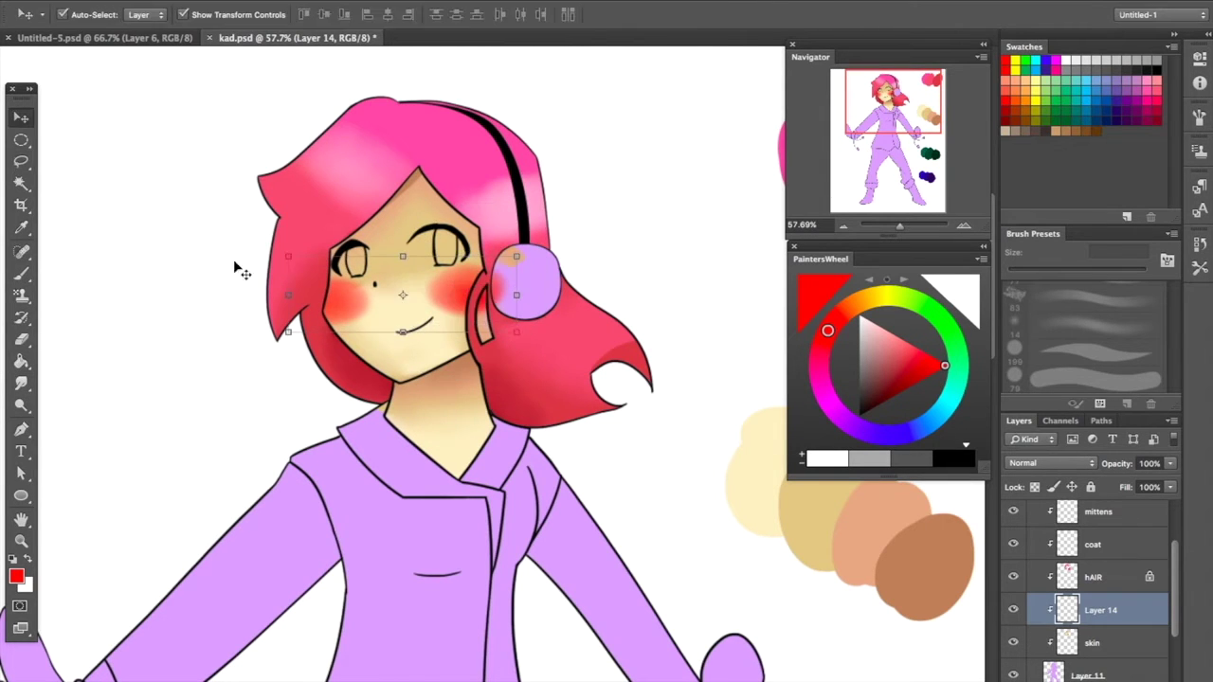
Try out several blend modes, including Color Dodge, on the blush layer
key("b")
left_click(1050, 463)
left_click(1028, 559)
left_click(1050, 462)
left_click(1043, 592)
left_click(1050, 462)
left_click(1043, 561)
left_click(1050, 463)
left_click(1047, 451)
Set the blush layer's blend mode to Multiply and lower its opacity
left_click(1050, 462)
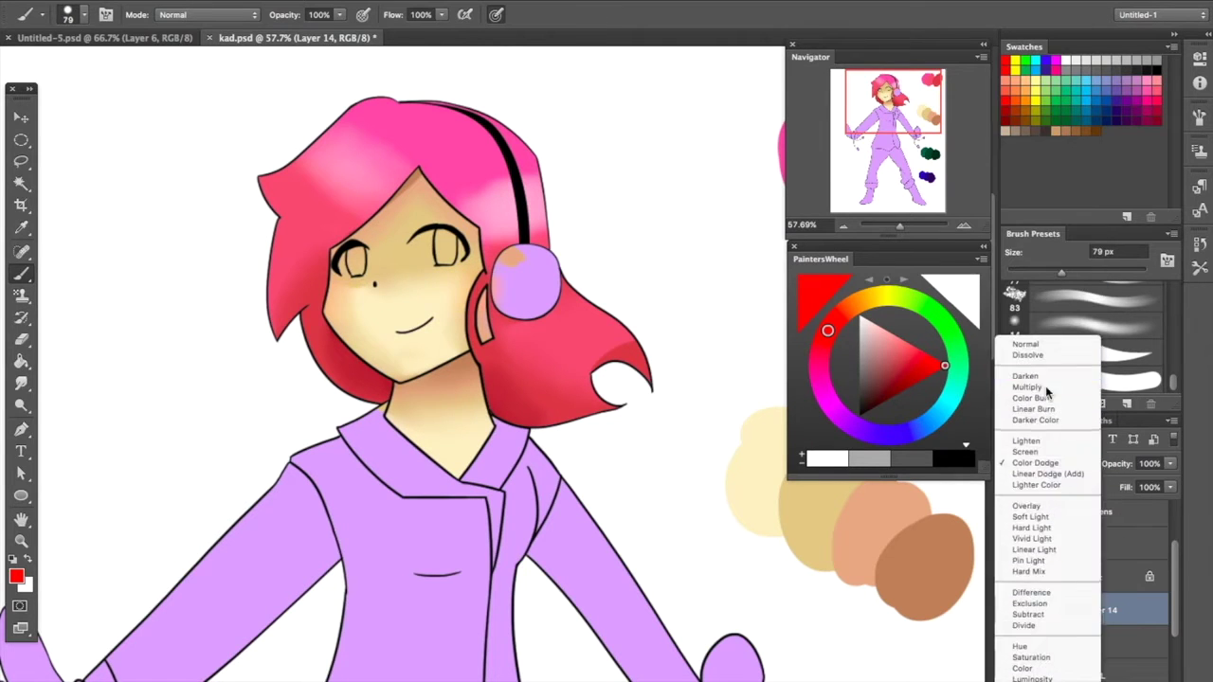
left_click(1045, 386)
left_click_drag(1170, 463, 1120, 481)
Hide the skin and blush layers and create a new layer named ear muffs above the coat layer
left_click(1095, 544)
left_click(1014, 643)
left_click(1013, 609)
key("ctrl+shift+alt+n")
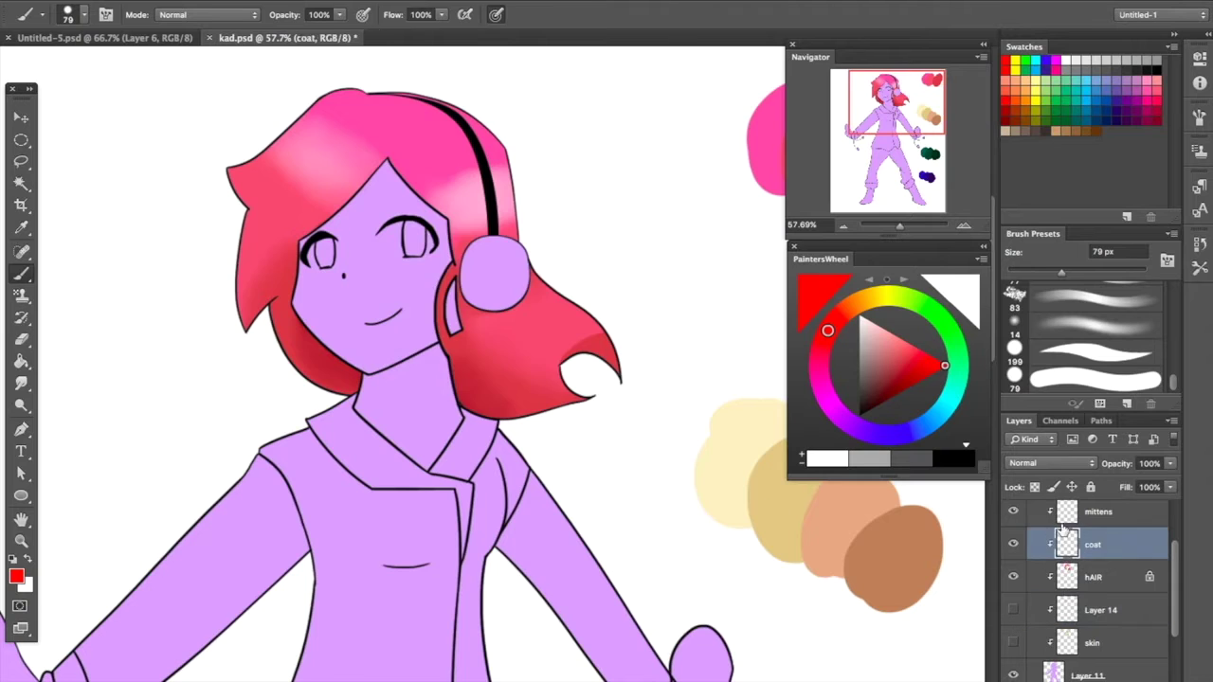
double_click(1102, 544)
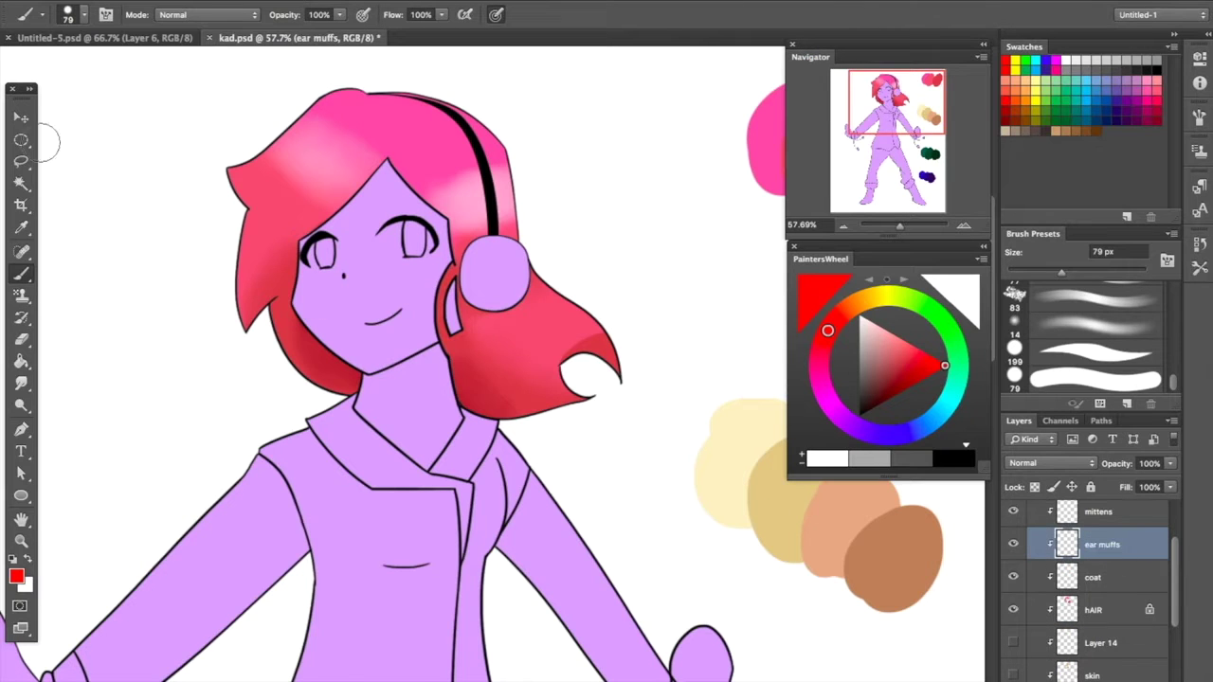
Move the ear muffs layer below the hAIR layer, fill the ear muff with white and show the skin and blush again
left_click(21, 361)
key("ctrl+bracketleft")
key("ctrl+bracketleft")
key("x")
left_click(492, 273)
left_click(1013, 643)
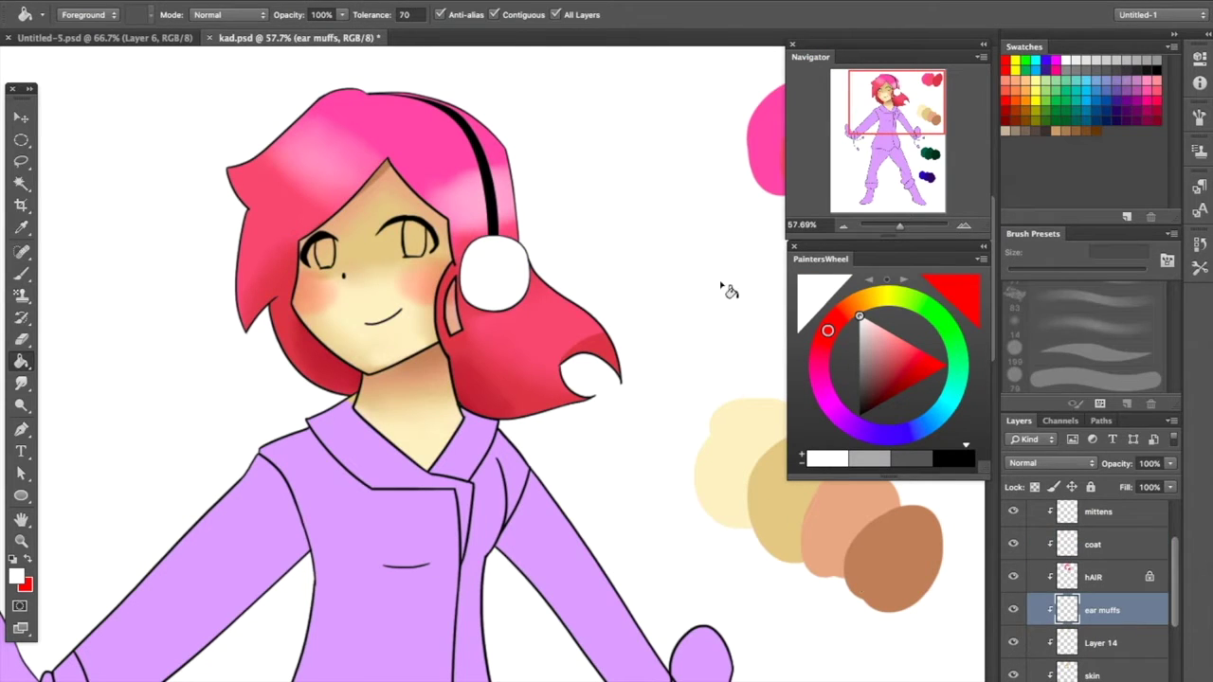
Shade the ear muff with grey using the soft 64 px brush, and return the painting colour to white
key("b")
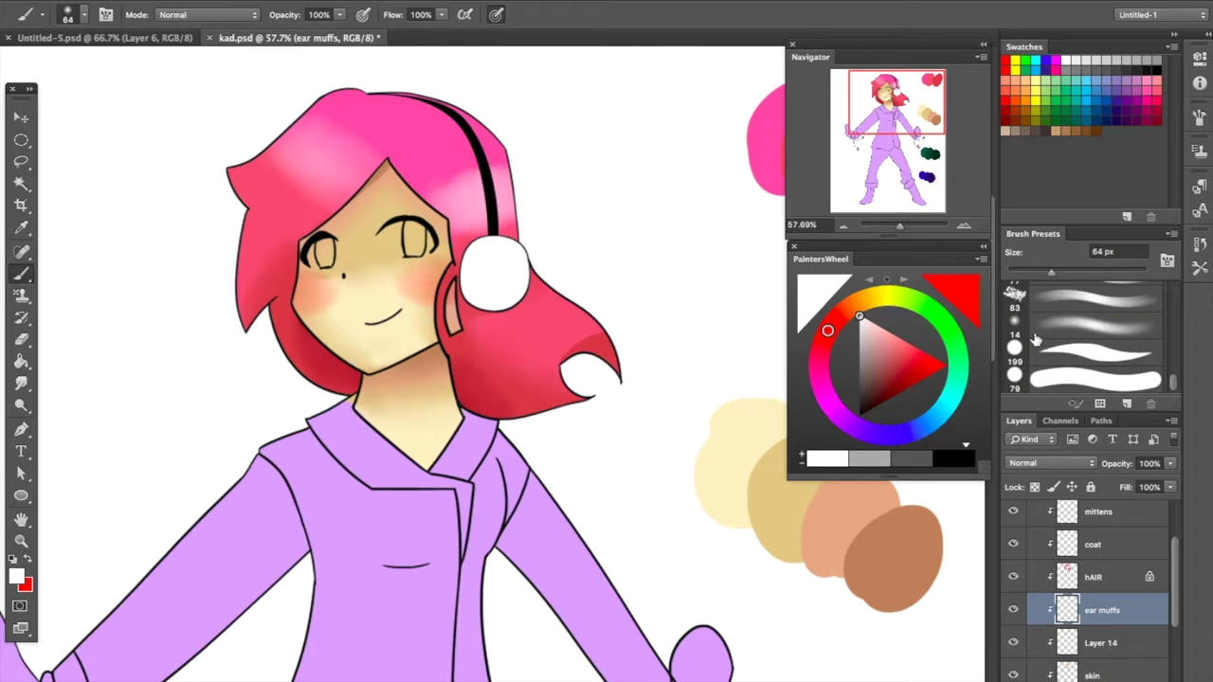
left_click(1199, 118)
left_click(896, 184)
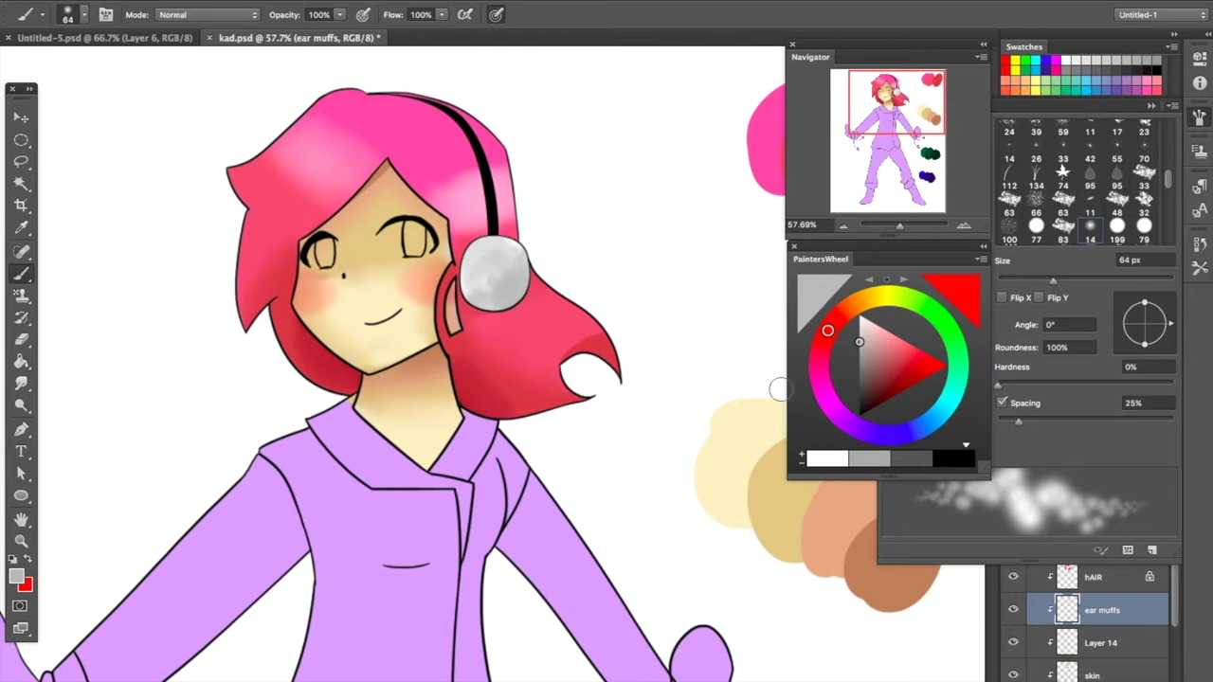
left_click(859, 328)
left_click_drag(859, 329, 858, 315)
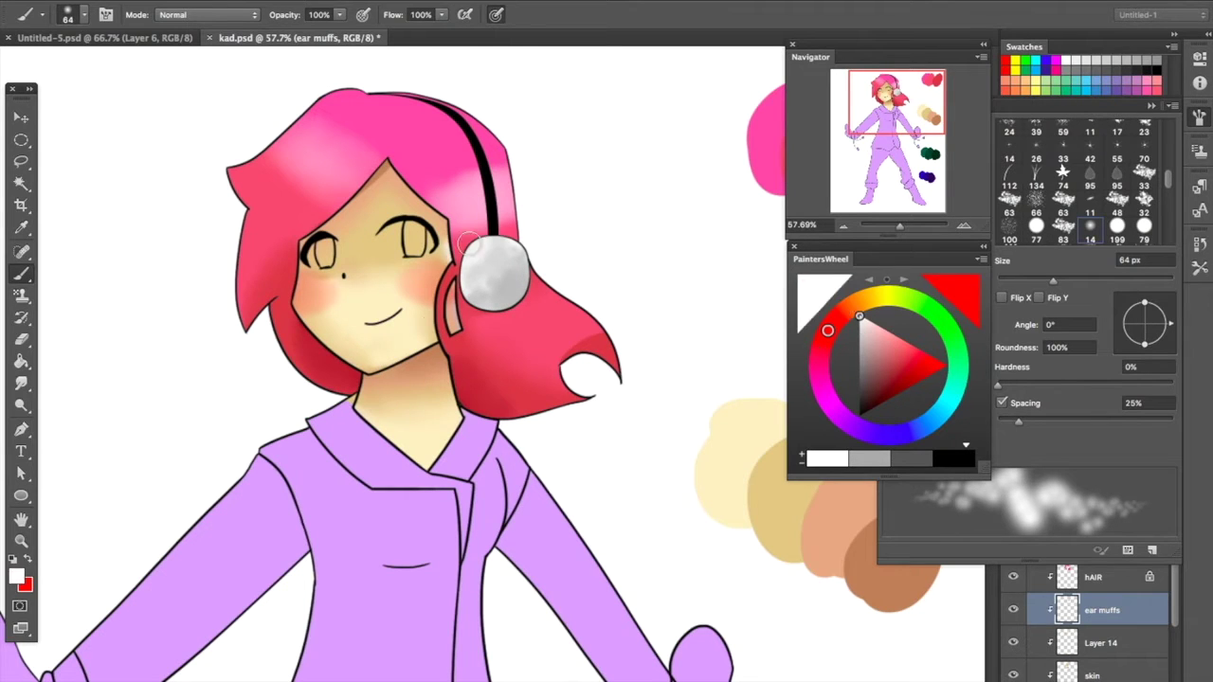
key("e")
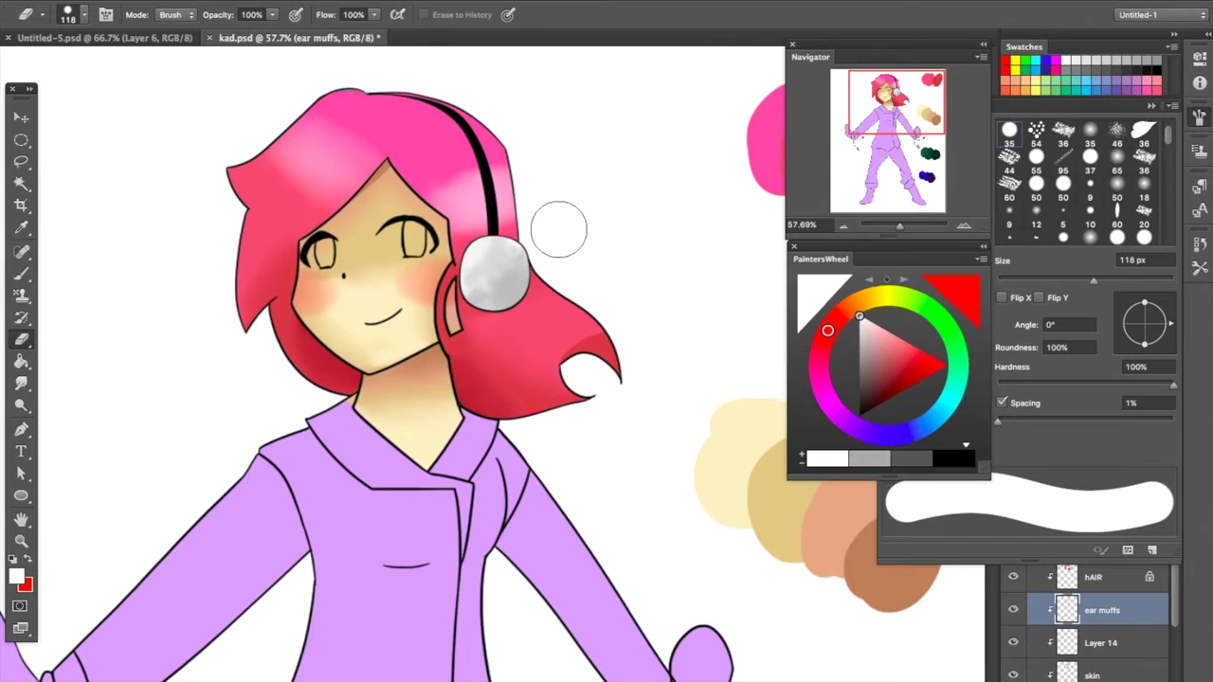
key("b")
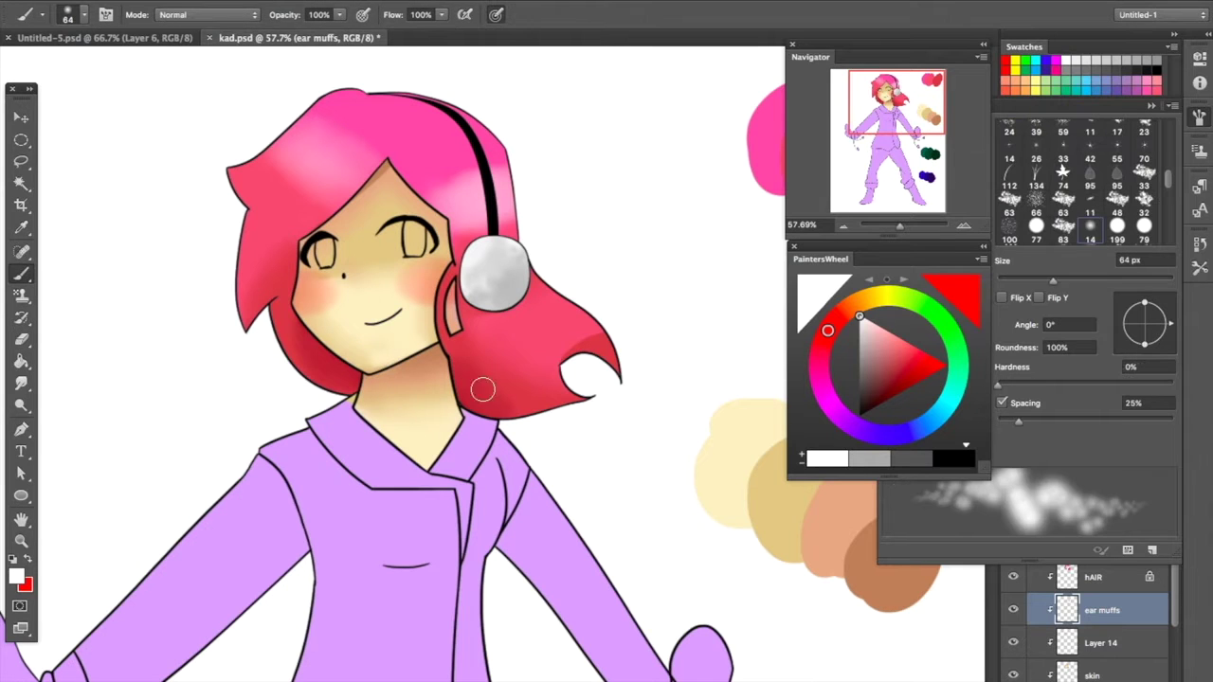
scroll(1183, 614, "down", 5)
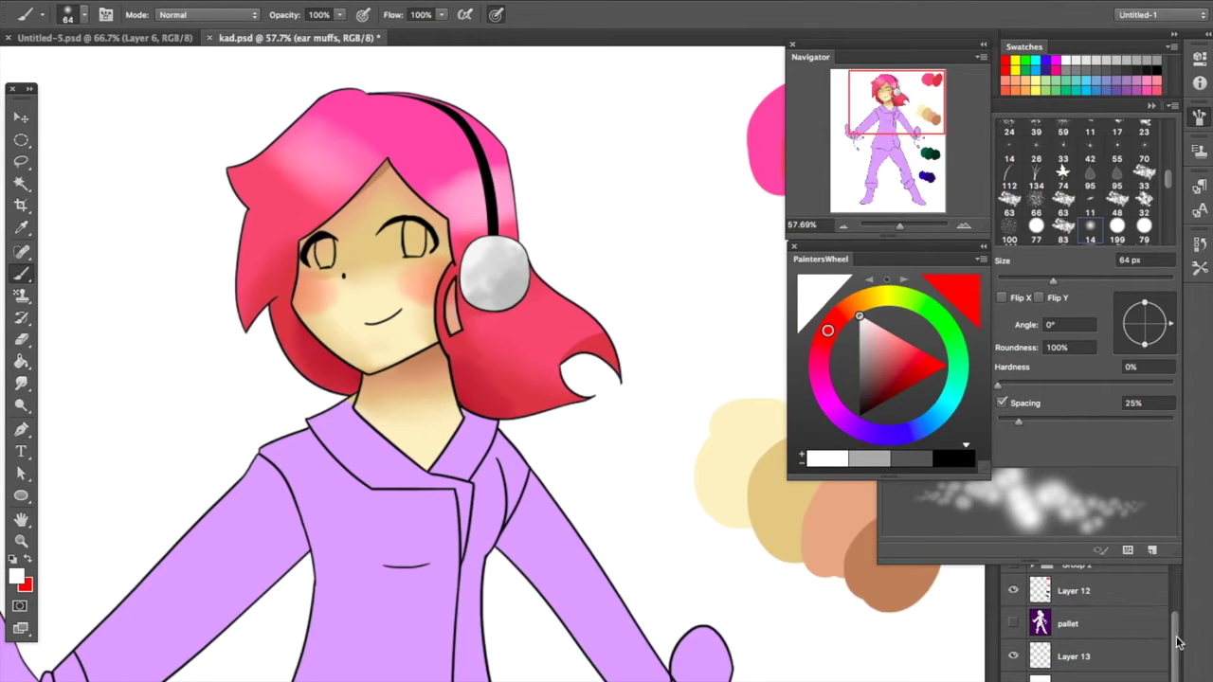
scroll(1137, 616, "up", 2)
left_click(1113, 618)
scroll(1114, 635, "up", 4)
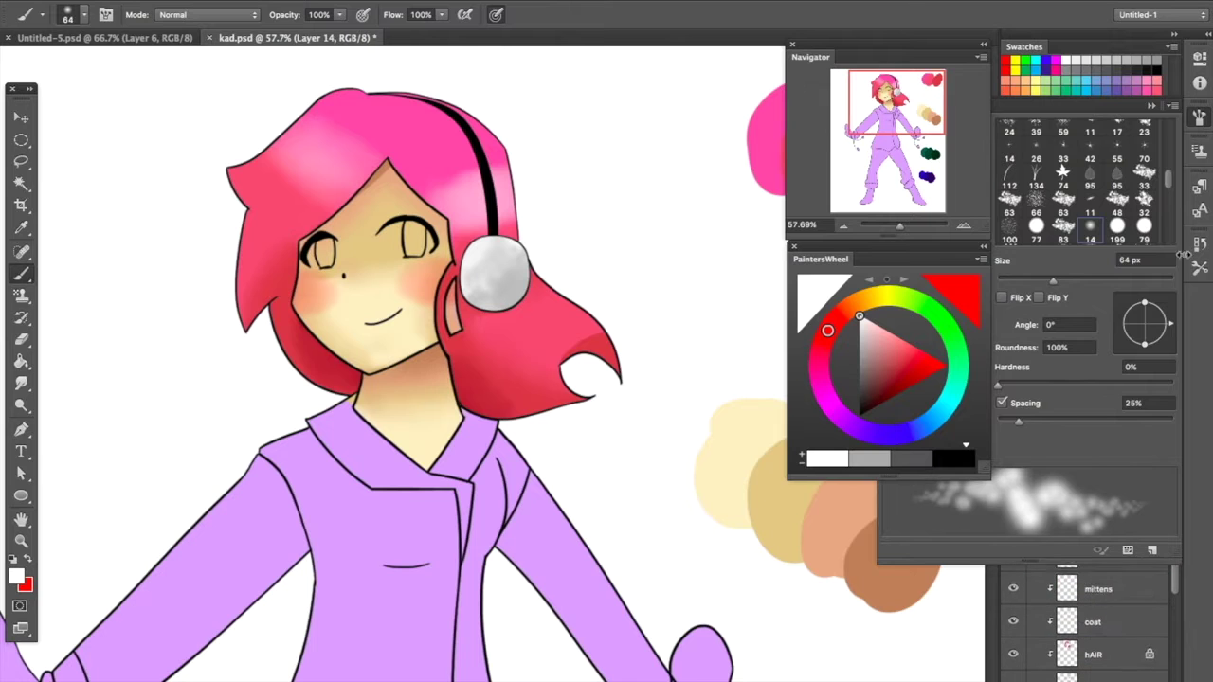
key("F5")
left_click(1113, 655)
left_click(20, 384)
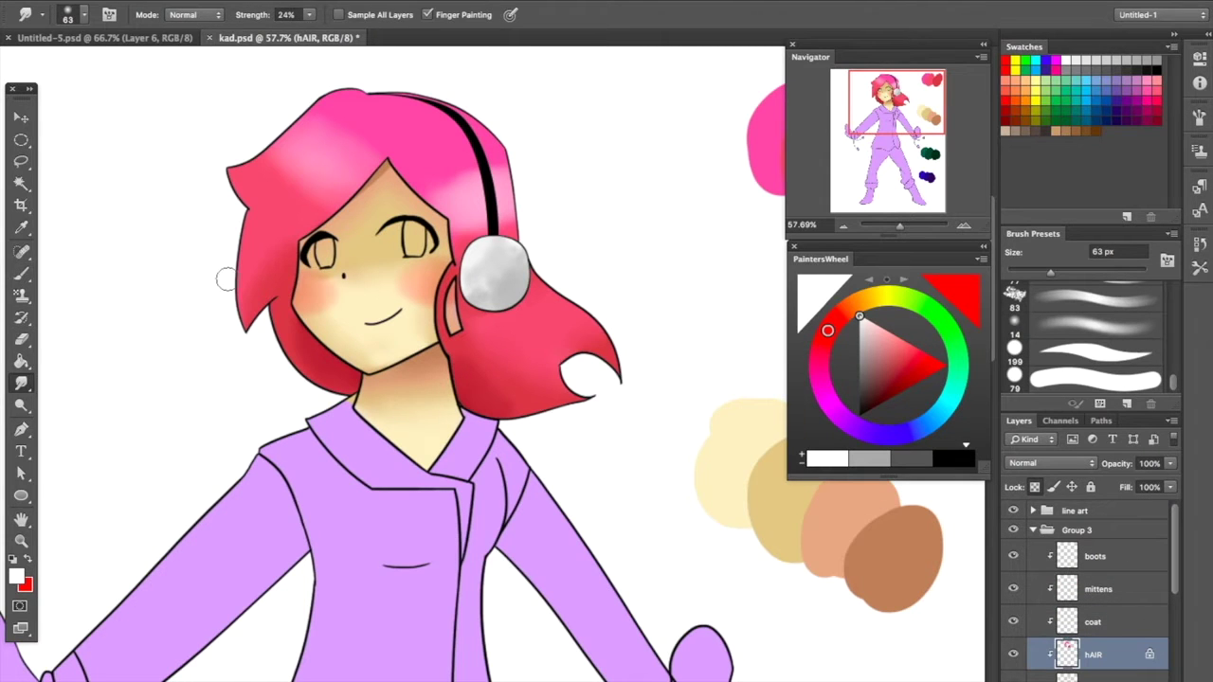
key("b")
Sample the lightest green from the palette blobs and fill the coat's body and collar on the coat layer
left_click_drag(901, 121, 889, 138)
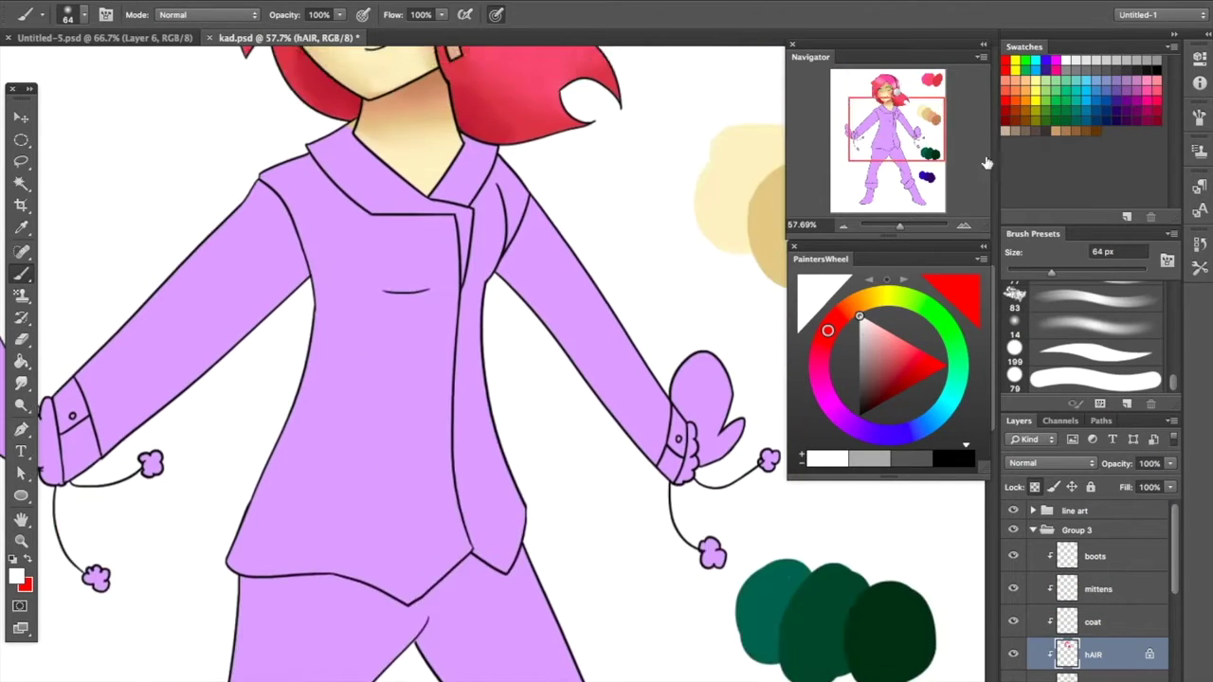
left_click(772, 611, "alt")
key("g")
left_click(1094, 622)
left_click(478, 431)
left_click(413, 207)
left_click(470, 180)
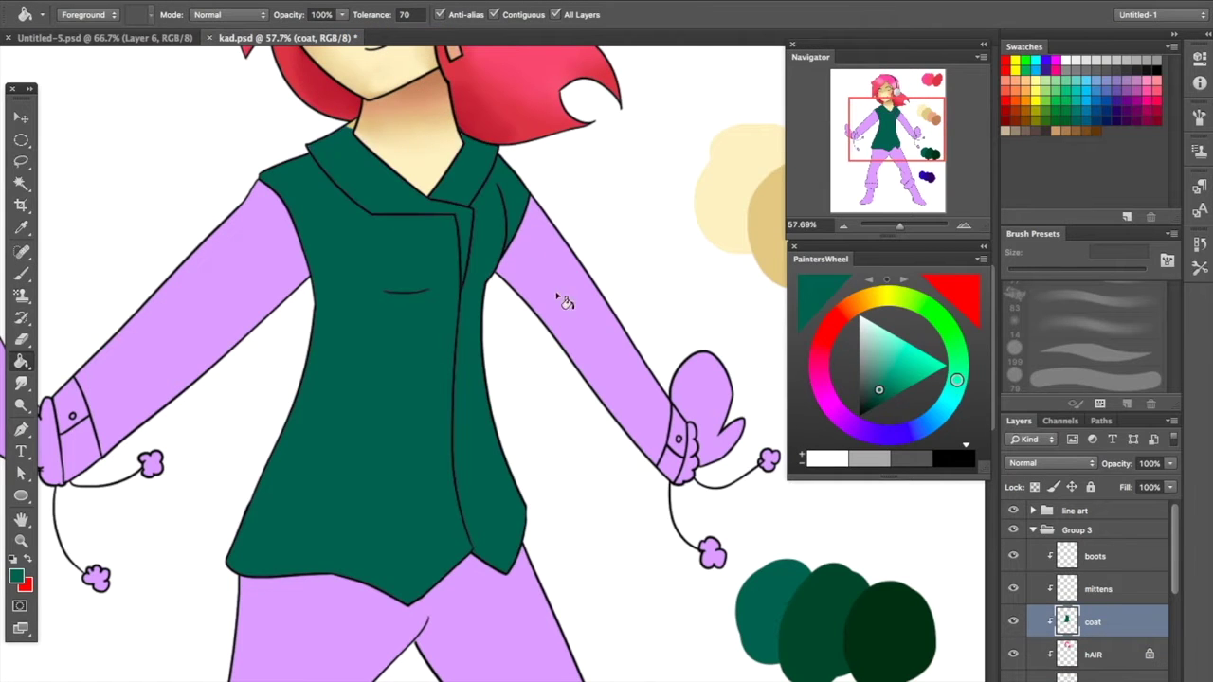
Try to fill a sleeve with green over the visible skin layer, and undo it together with the collar fills
left_click(558, 289)
key("ctrl+alt+z")
key("ctrl+alt+z")
key("ctrl+alt+z")
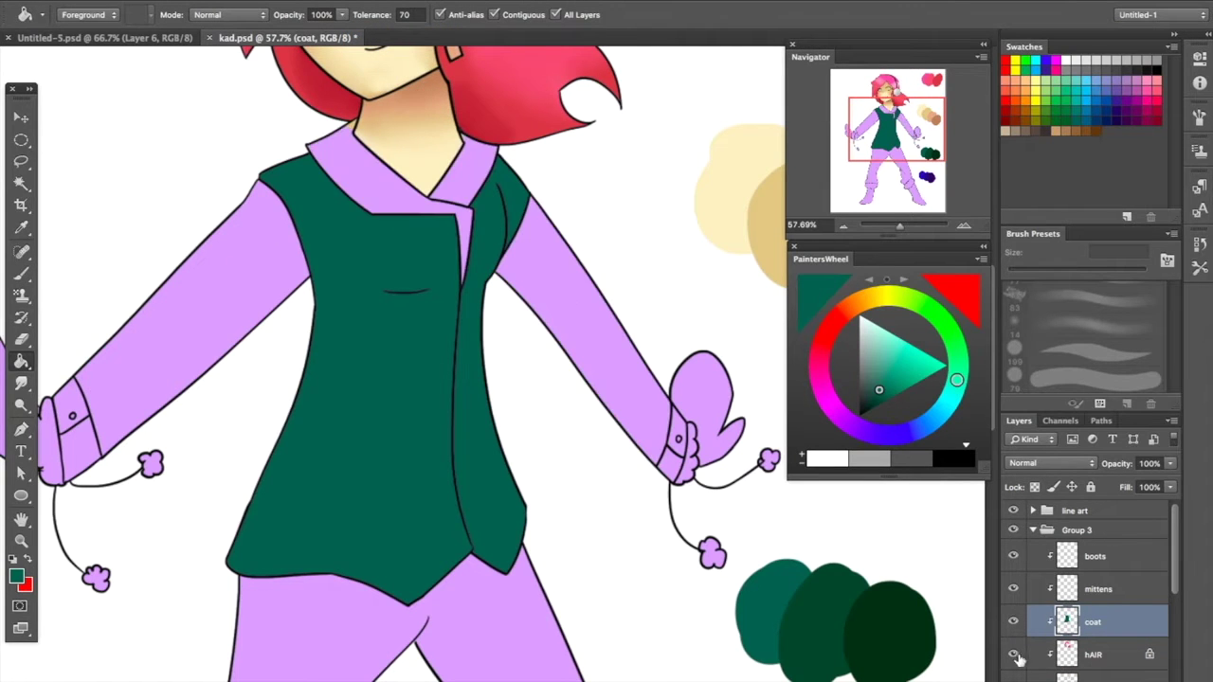
Hide the skin layer and fill both collar pieces and the sleeve nearer the palette blobs with green
scroll(1102, 617, "down", 2)
left_click(1013, 675)
left_click(388, 198)
left_click(471, 180)
left_click(568, 310)
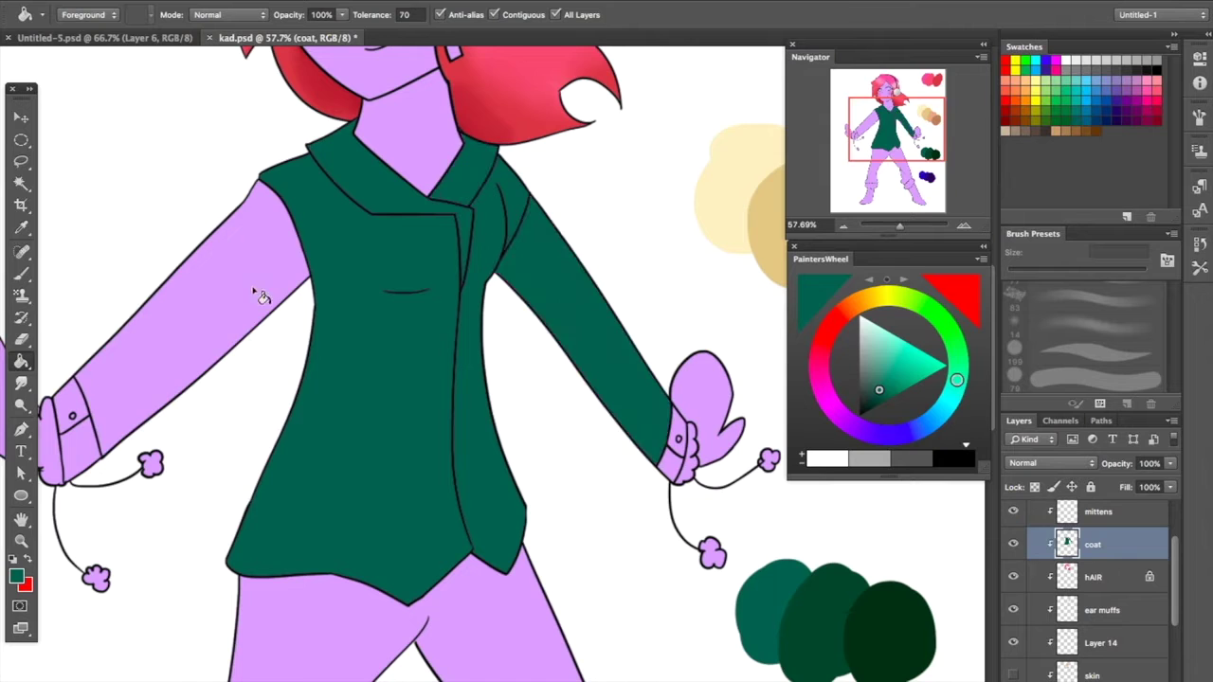
Fill the other sleeve and the cuffs of both sleeves with the same green, and show the skin layer again
left_click(257, 278)
left_click_drag(78, 431, 183, 545)
left_click(183, 545)
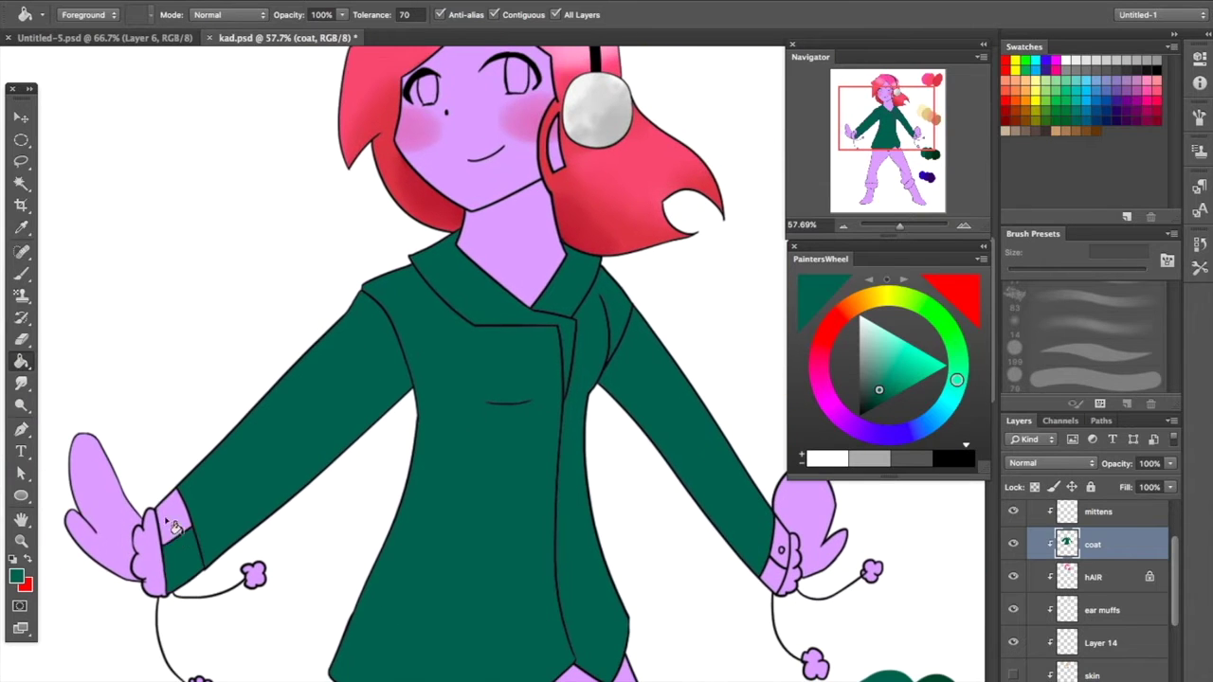
scroll(742, 642, "down", 3)
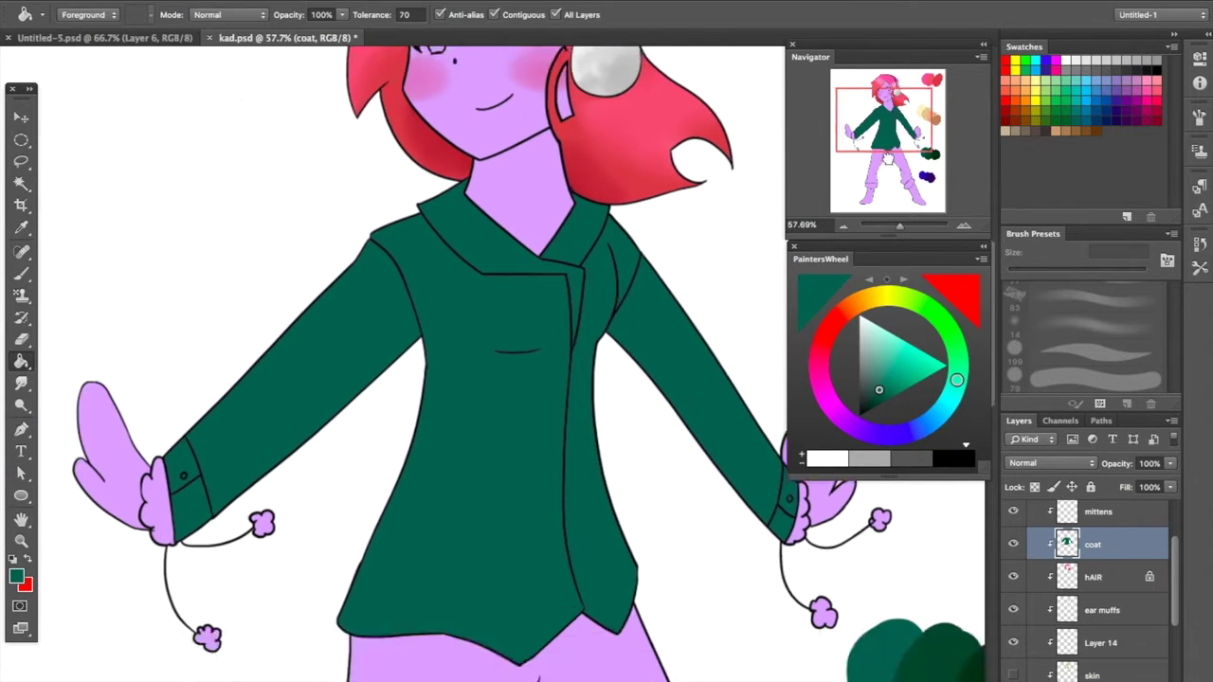
scroll(901, 607, "up", 4)
left_click(1013, 675)
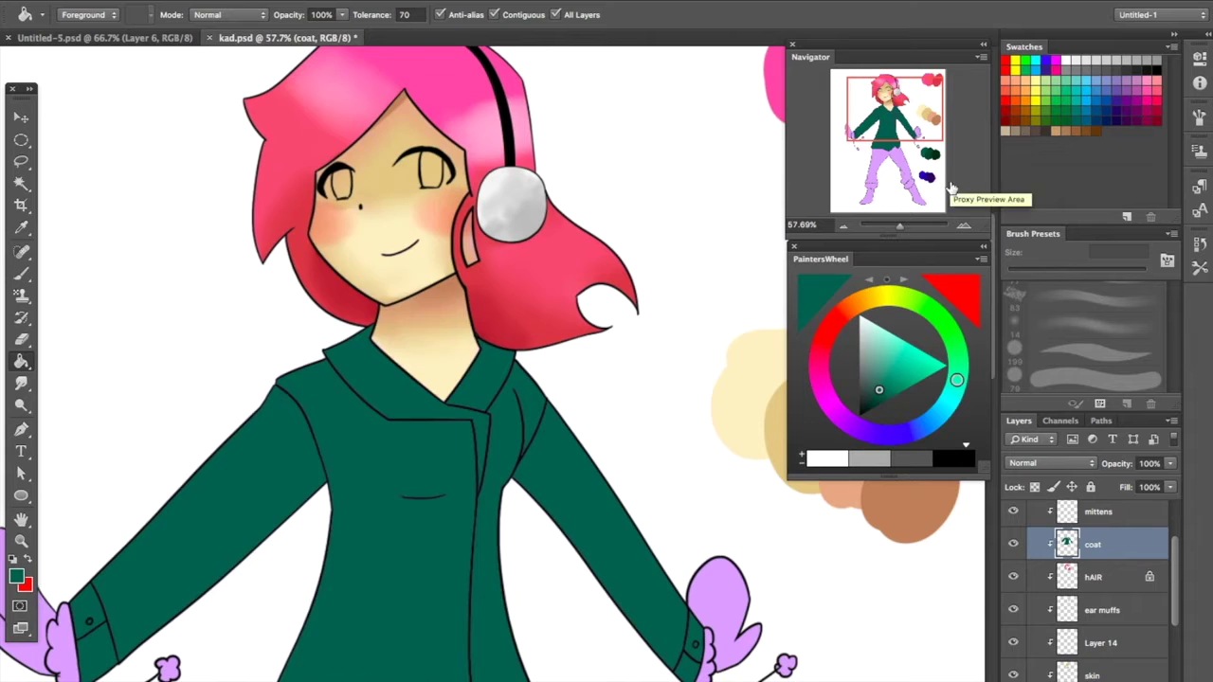
Try shading the coat front in the middle green with the 79 px brush
scroll(521, 375, "down", 3)
scroll(521, 375, "up", 1)
key("b")
scroll(522, 375, "down", 2)
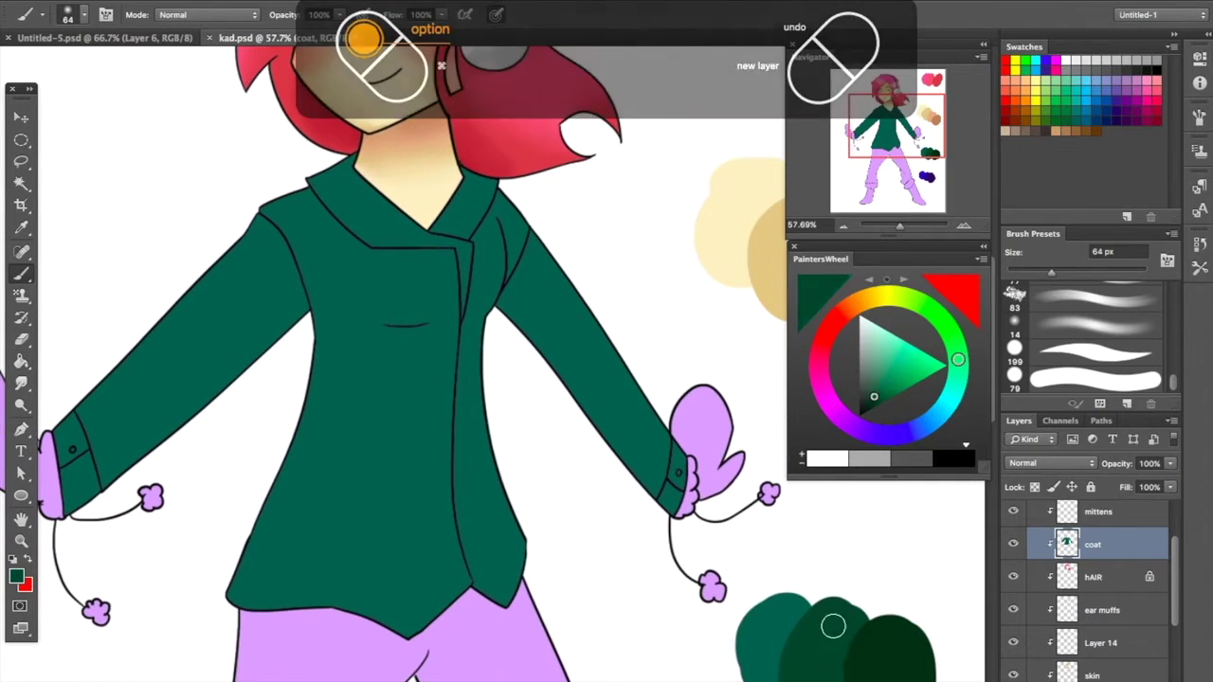
mouse_move(325, 320)
left_mouse_down()
mouse_move(354, 333)
mouse_move(417, 477)
mouse_move(440, 421)
left_mouse_up()
left_click(1094, 379)
left_click(793, 620, "alt")
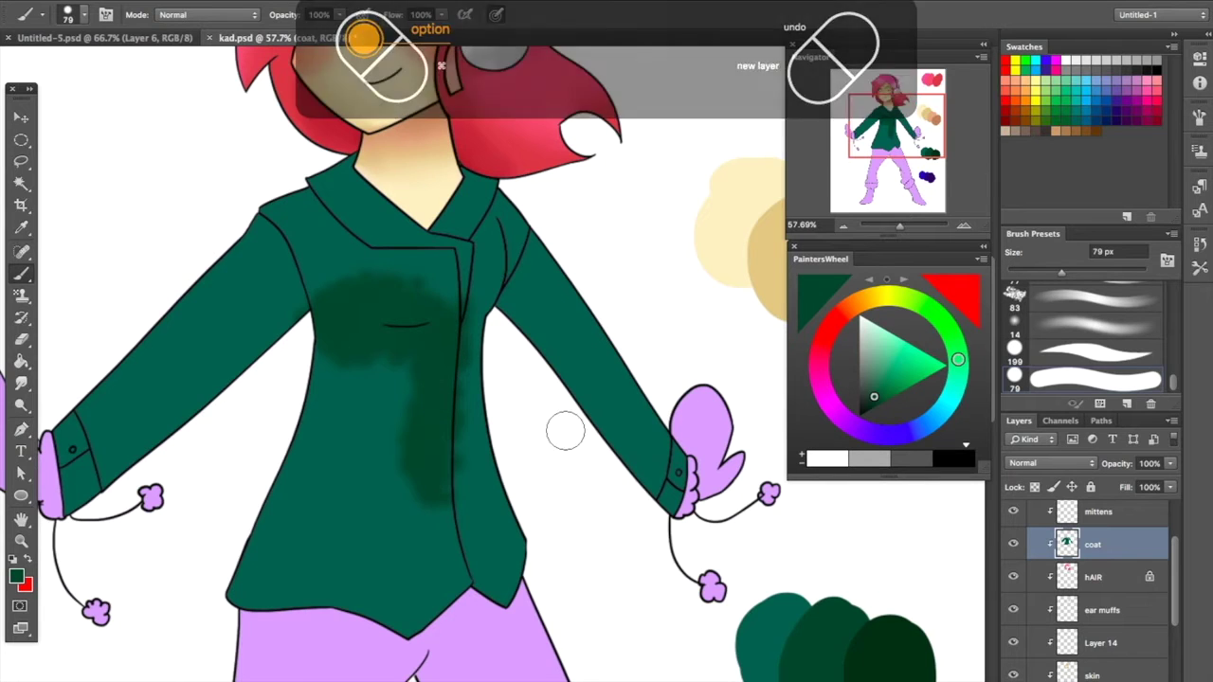
mouse_move(456, 366)
left_mouse_down()
mouse_move(398, 478)
mouse_move(361, 255)
mouse_move(335, 407)
left_mouse_up()
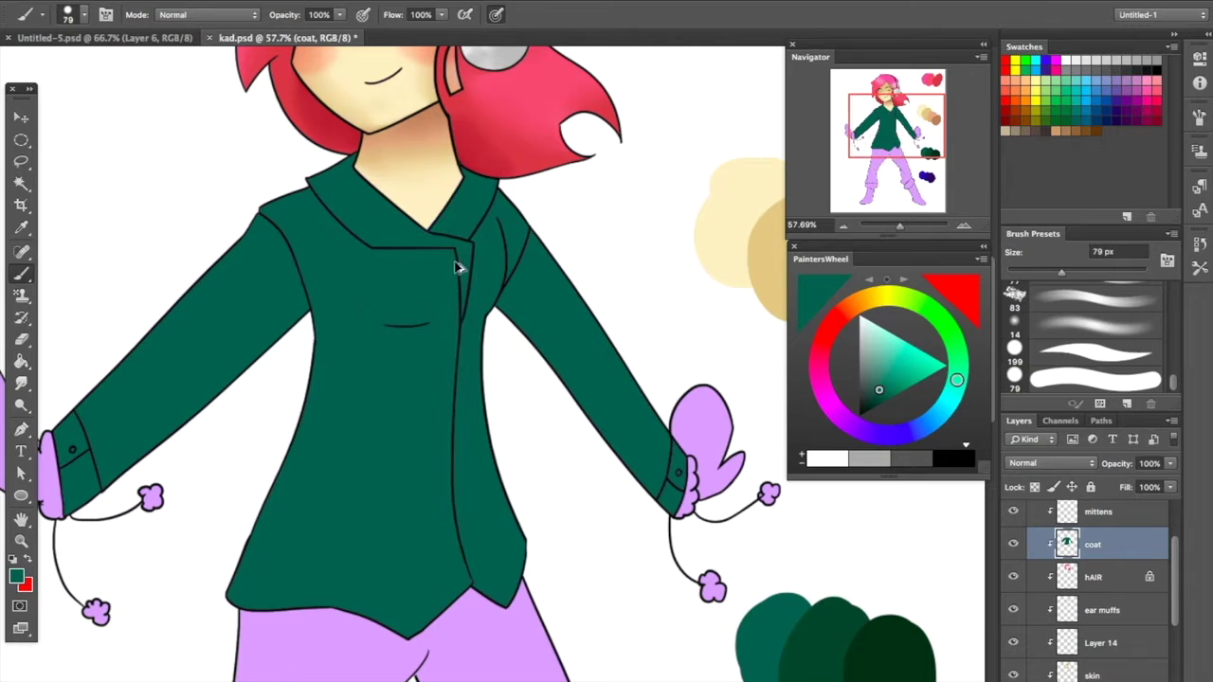
Lock the coat layer's transparent pixels and paint a darker green shadow under the collar and along the lapel with an 18 px brush
left_click(817, 609, "alt")
left_click_drag(953, 228, 905, 225)
mouse_move(128, 140)
left_mouse_down()
mouse_move(237, 232)
mouse_move(250, 265)
mouse_move(273, 268)
left_mouse_up()
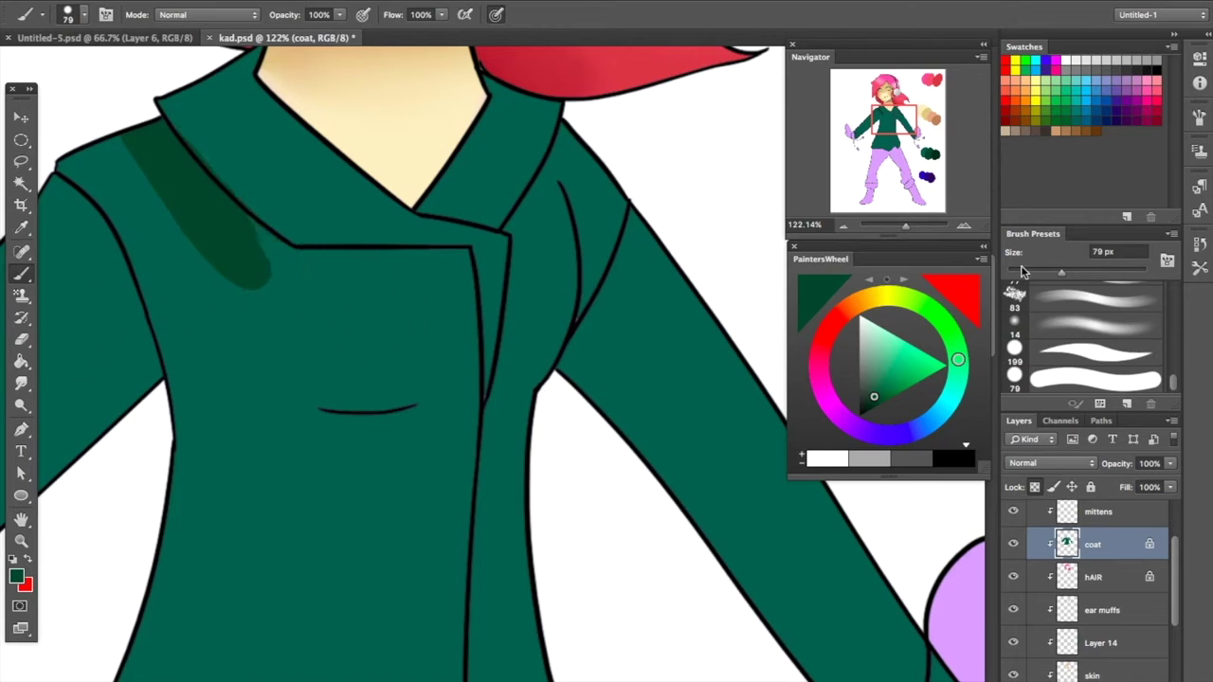
key("ctrl+alt+z")
key("ctrl+alt+z")
left_click_drag(152, 122, 210, 194)
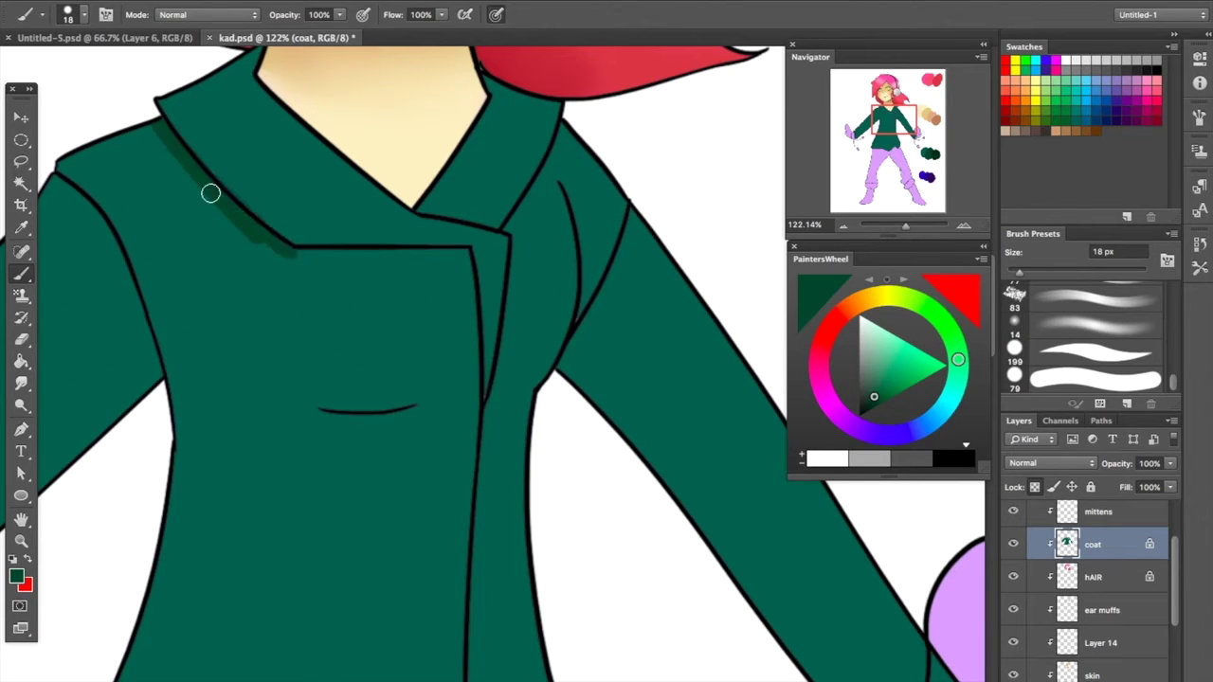
mouse_move(271, 266)
left_mouse_down()
mouse_move(439, 280)
mouse_move(475, 403)
left_mouse_up()
left_click_drag(462, 257, 273, 251)
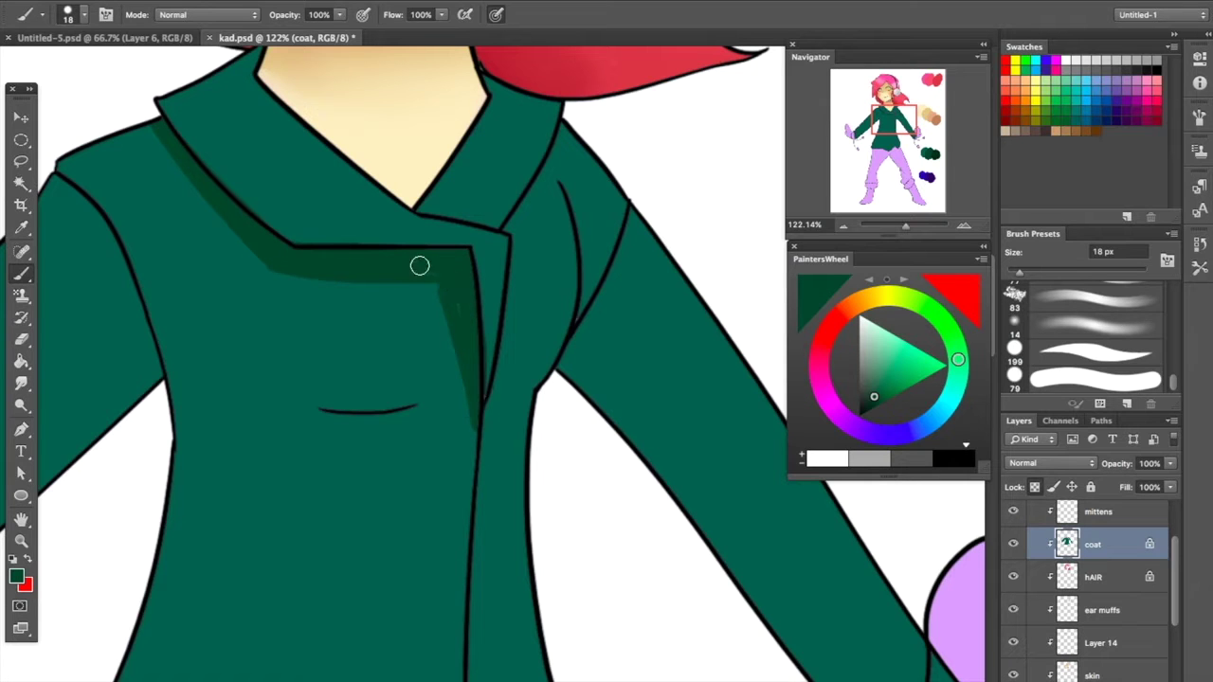
Try the 118 px eraser on the coat edge, undo it and set the background colour to white
left_click(21, 341)
left_click_drag(542, 471, 515, 559)
key("ctrl+z")
left_click(24, 585)
key("Return")
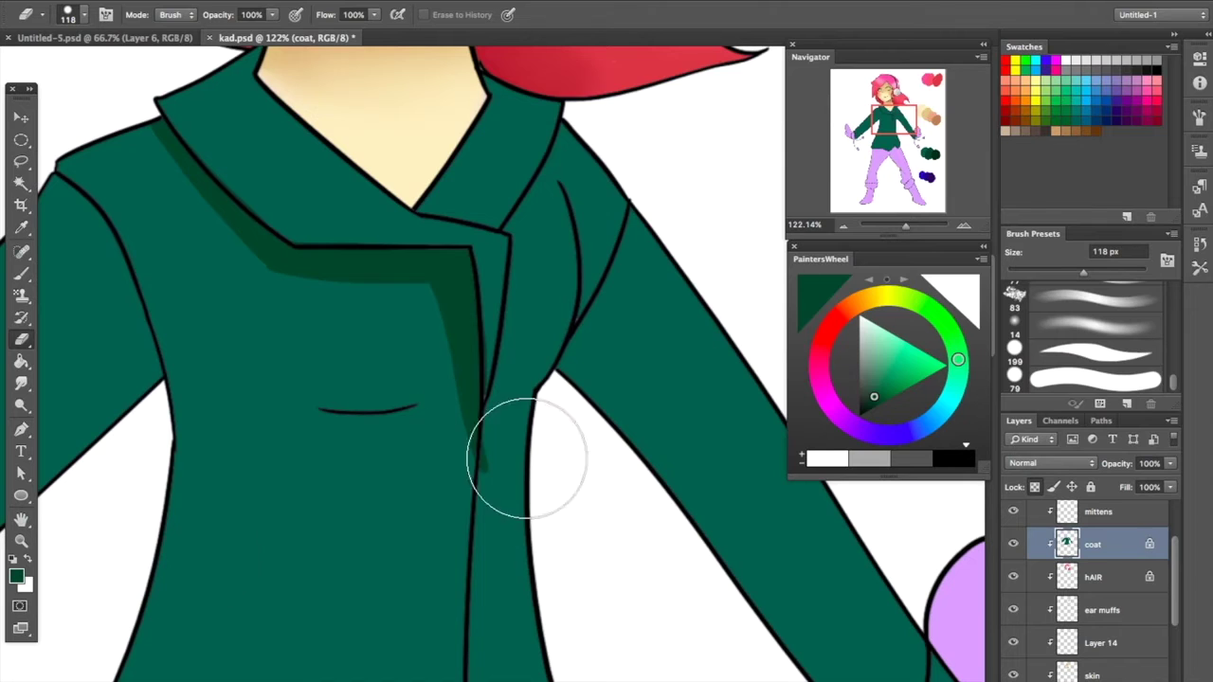
Load the coat's two greens as foreground and background colours and trim the shadow tip that crosses the lapel line
key("x")
left_click(263, 556, "alt")
key("Return")
left_click(289, 448, "alt")
left_click(726, 238)
key("x")
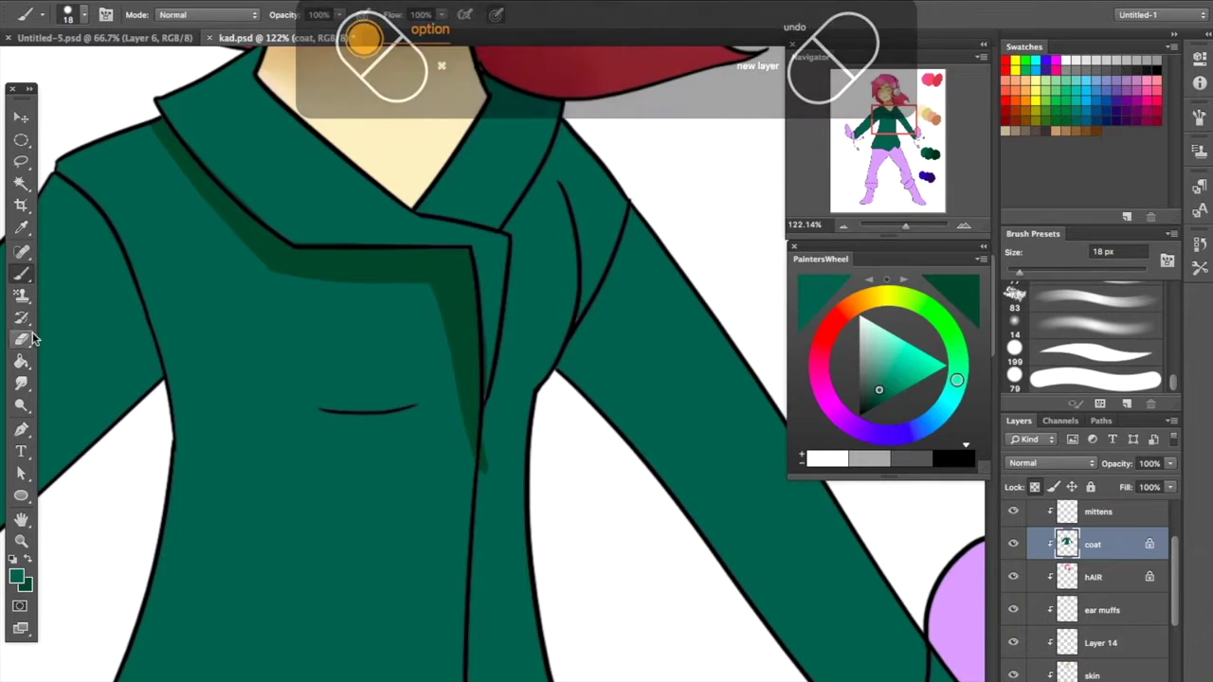
scroll(1069, 582, "down", 2)
left_click(1088, 650)
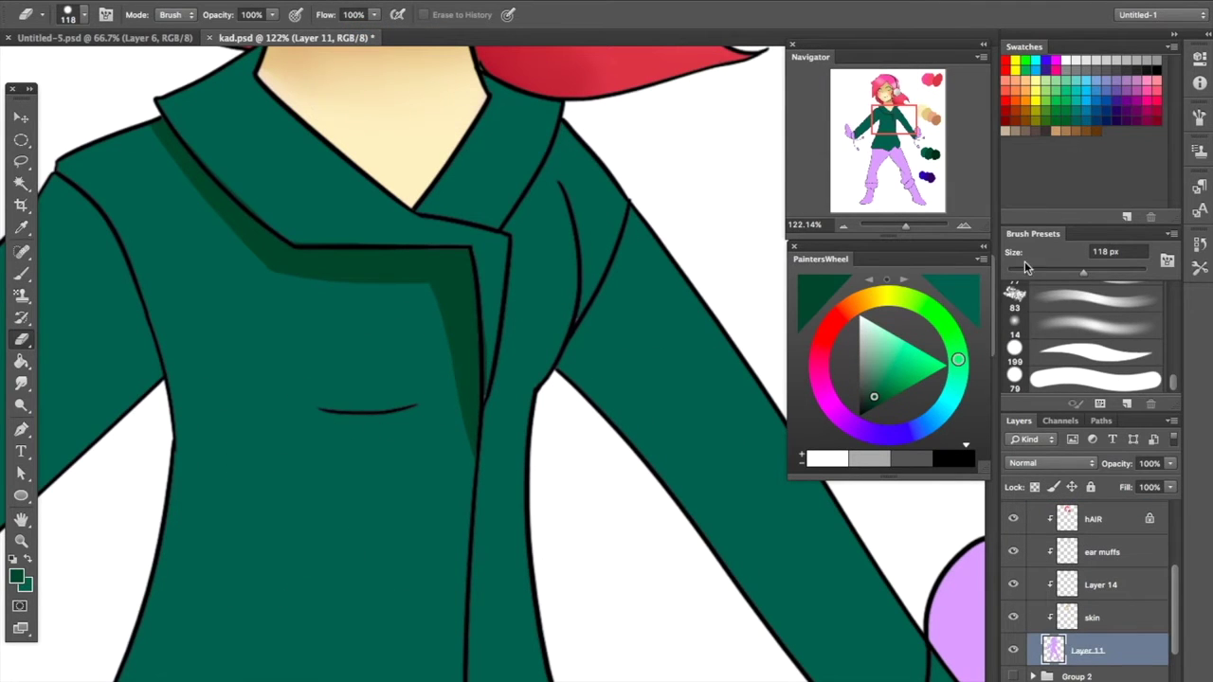
key("b")
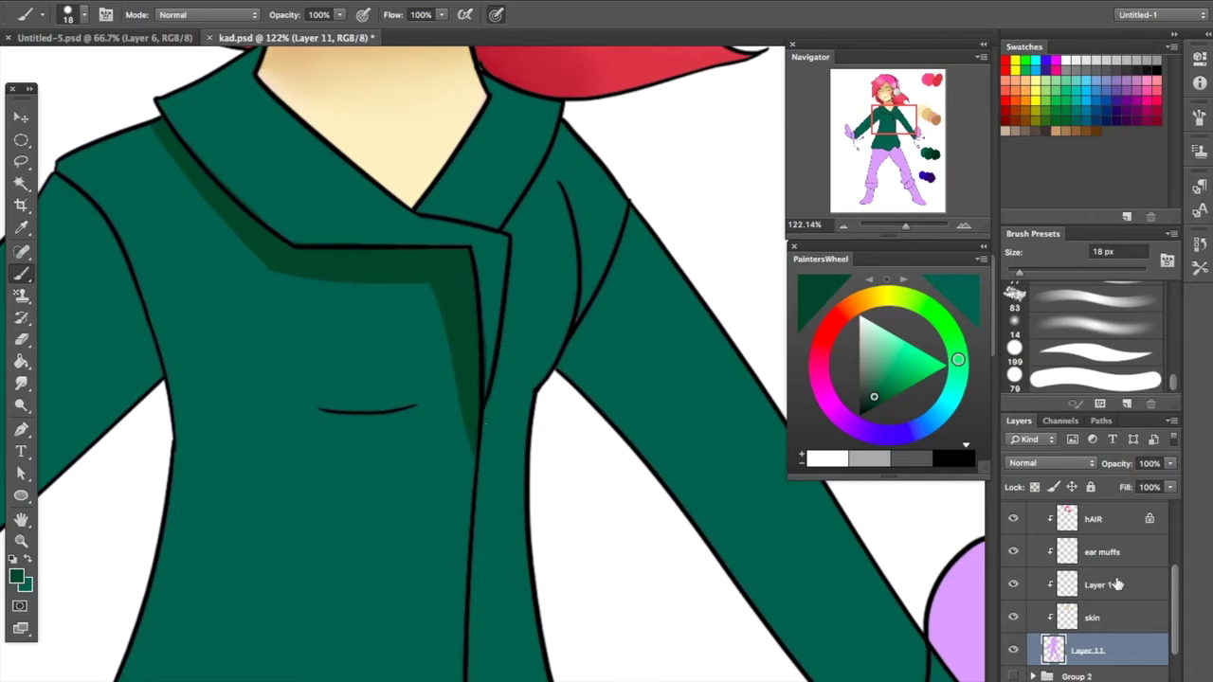
Paint darker green shadows on the coat layer along the neckline, beside the collar, inside the lapel and under the arm
key("alt+bracketright")
left_click_drag(889, 180, 907, 141)
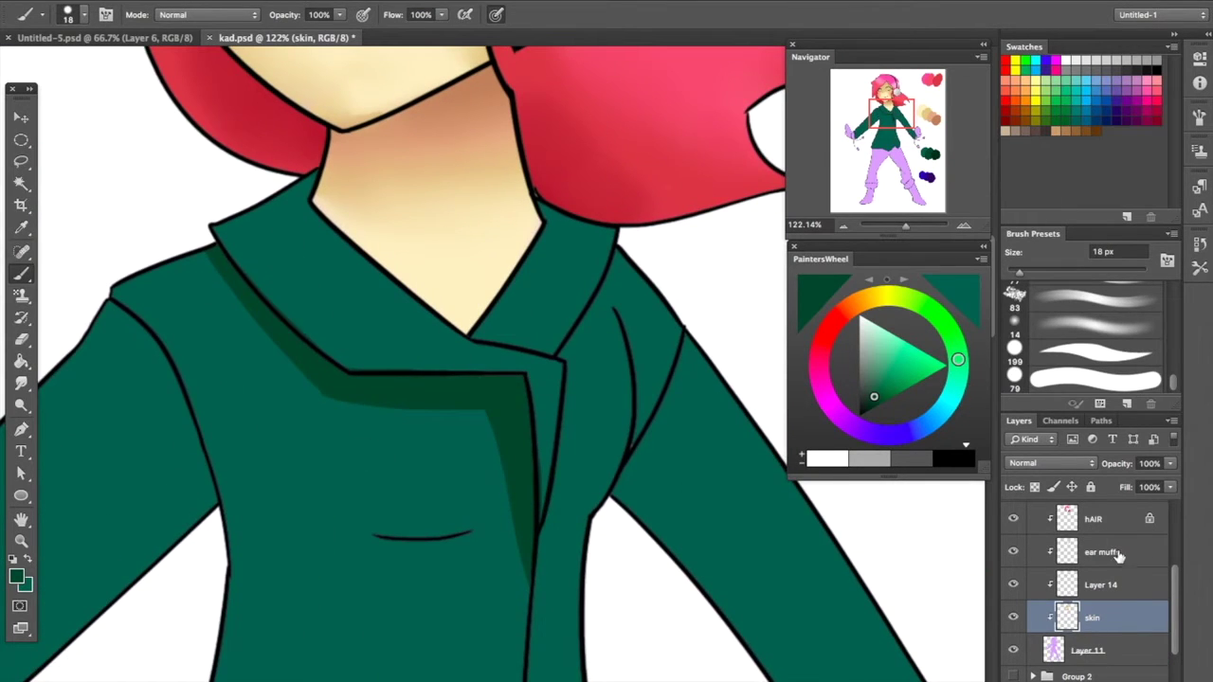
scroll(1119, 559, "up", 1)
left_click(1099, 524)
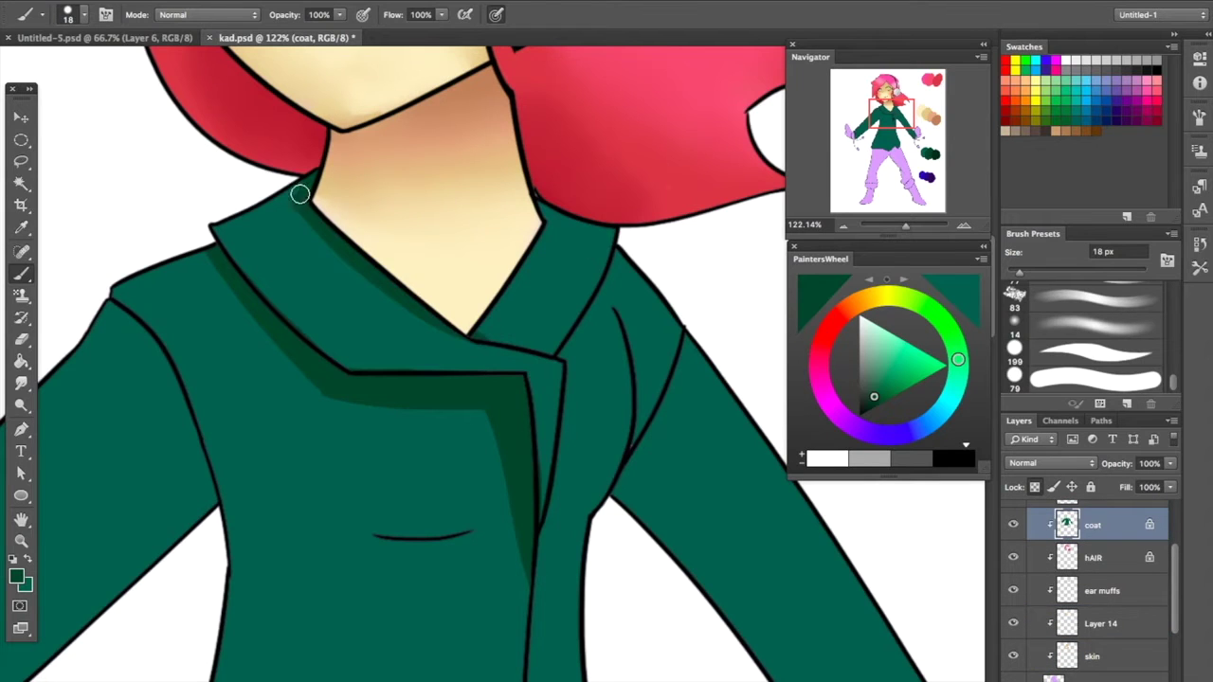
left_click_drag(481, 332, 543, 260)
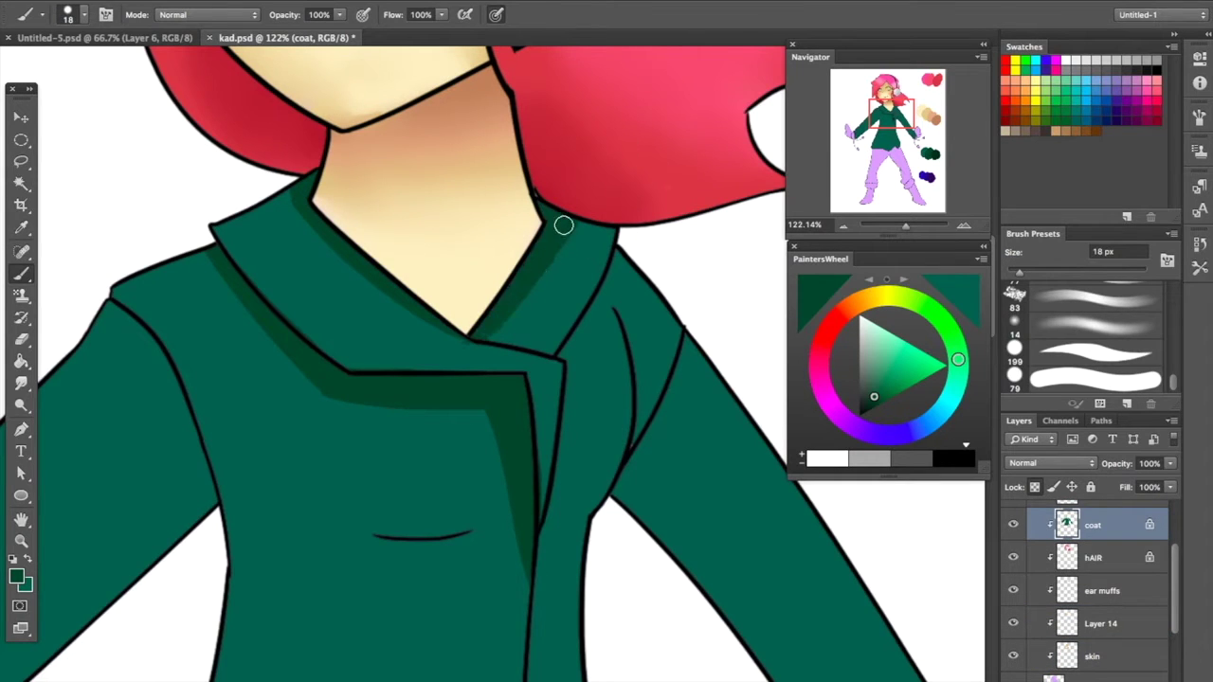
left_click_drag(568, 351, 642, 202)
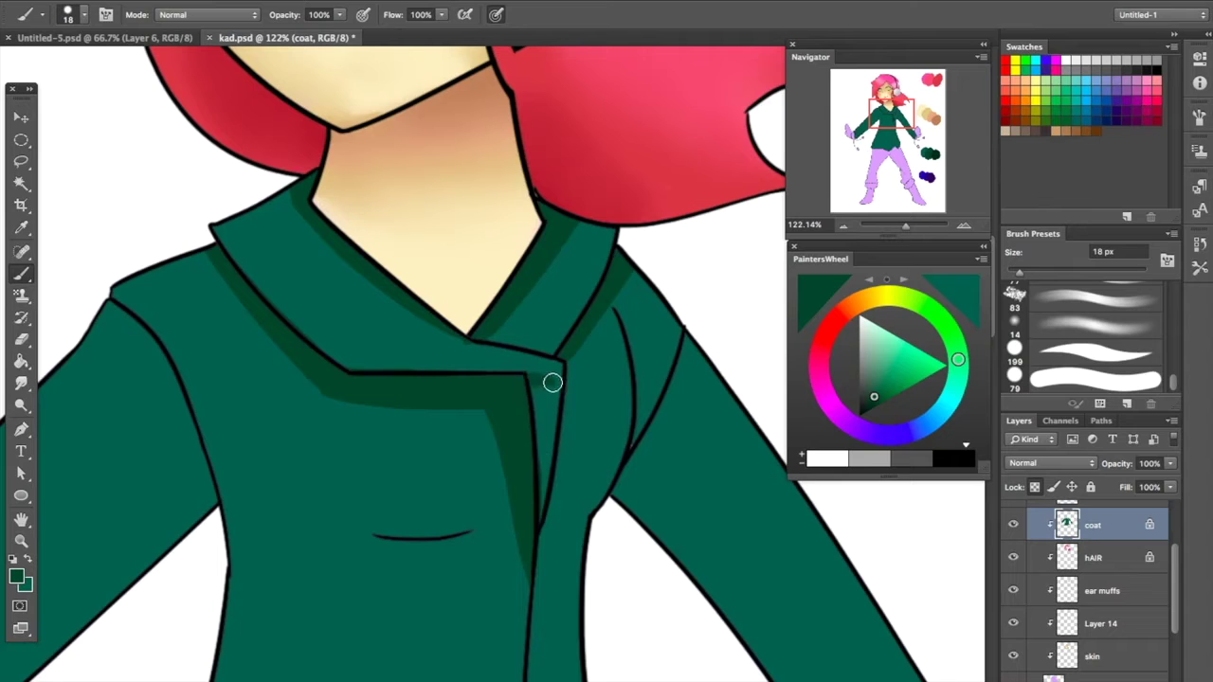
mouse_move(571, 536)
left_mouse_down()
mouse_move(601, 427)
mouse_move(586, 438)
left_mouse_up()
Select the narrow front panel of the coat beside the lapel with the Magic Wand, keeping the coat layer active
left_click(1089, 675)
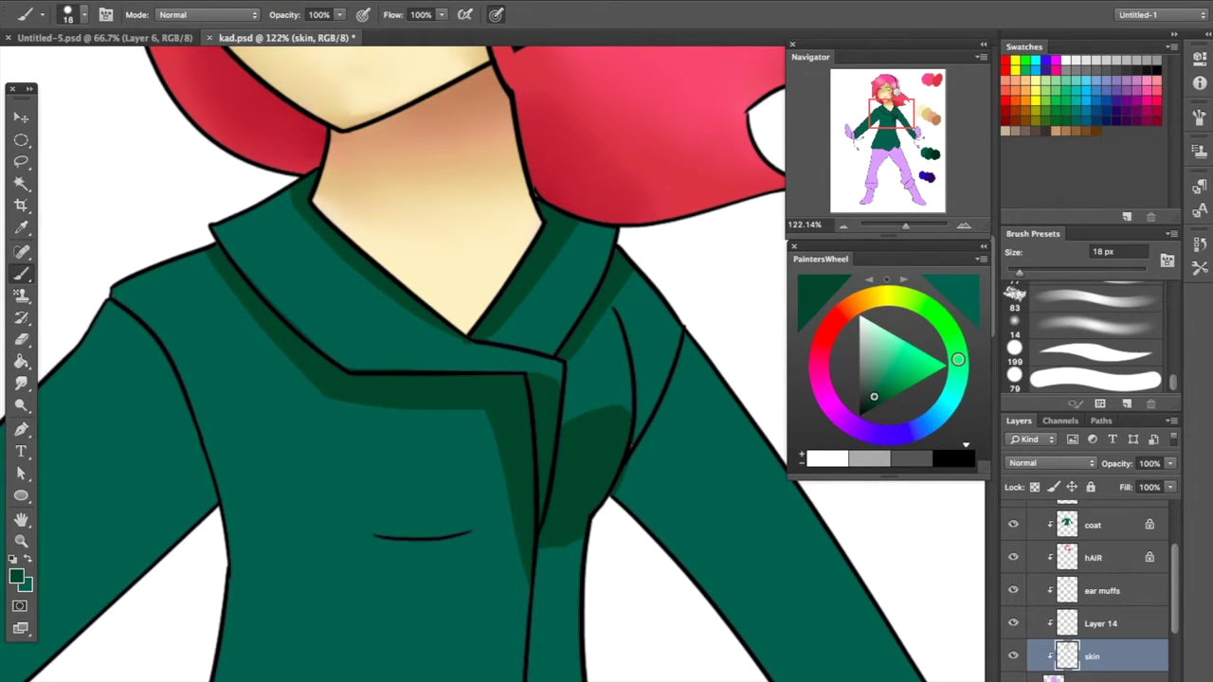
left_click_drag(939, 142, 910, 118)
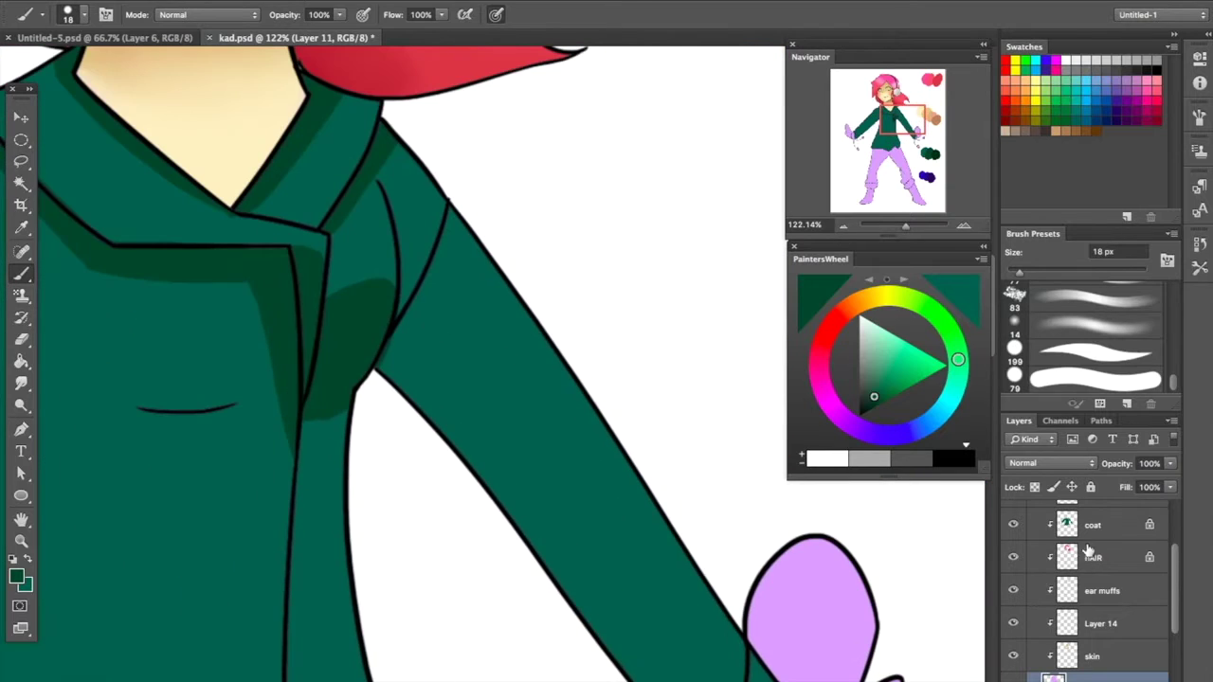
left_click(1089, 524)
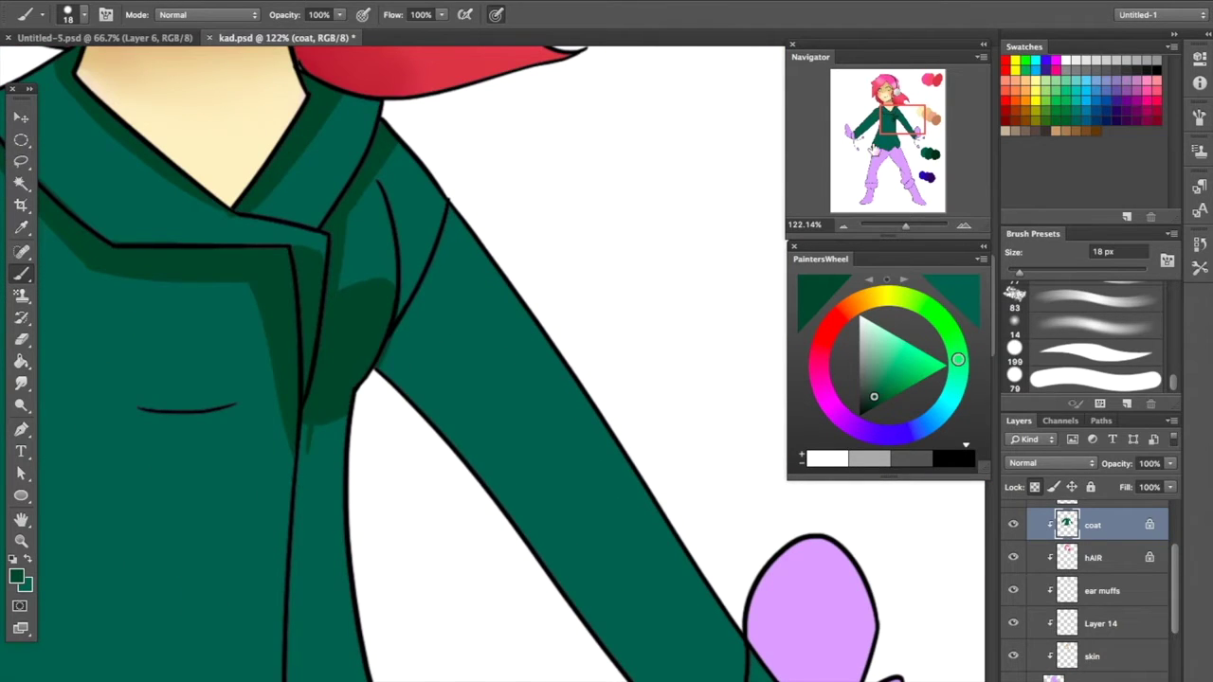
scroll(385, 360, "down", 3)
key("w")
left_click(414, 465)
scroll(600, 233, "down", 3)
left_click(25, 276)
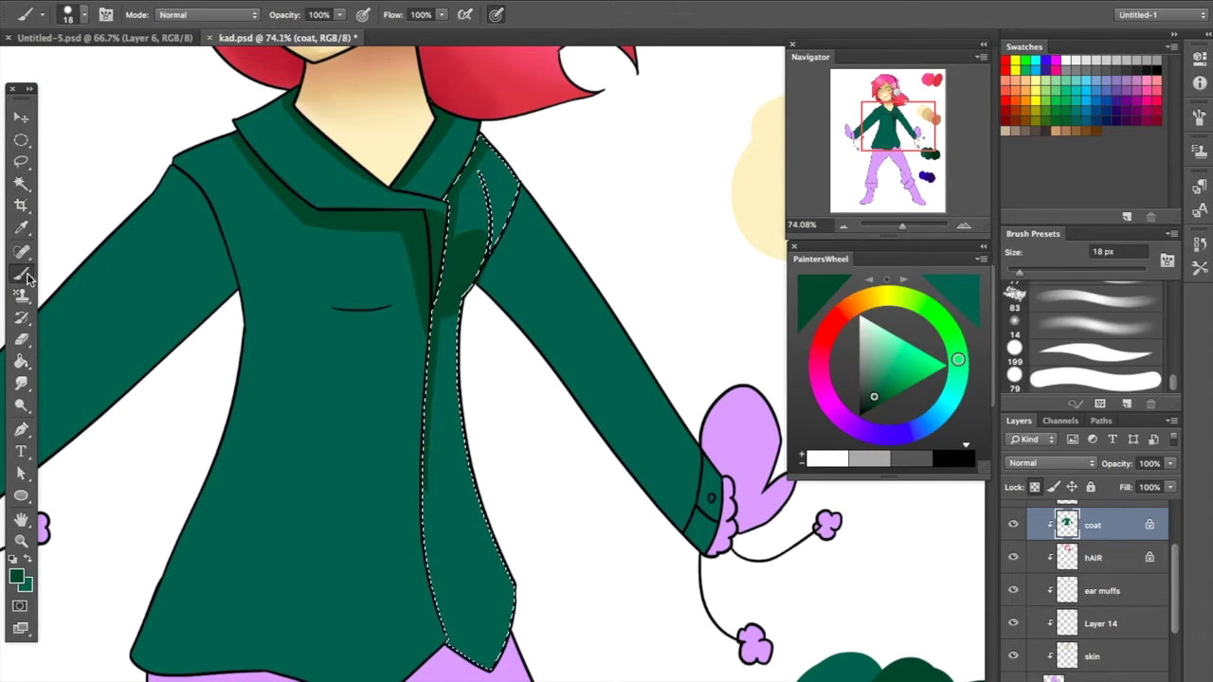
Shade the selected front panel down to the hem in darker green, deselect it and switch to the Smudge tool
left_click_drag(483, 180, 478, 626)
left_click_drag(446, 323, 455, 654)
left_click_drag(484, 398, 492, 663)
mouse_move(488, 189)
left_mouse_down()
mouse_move(512, 607)
mouse_move(483, 180)
left_mouse_up()
key("ctrl+d")
left_click(22, 385)
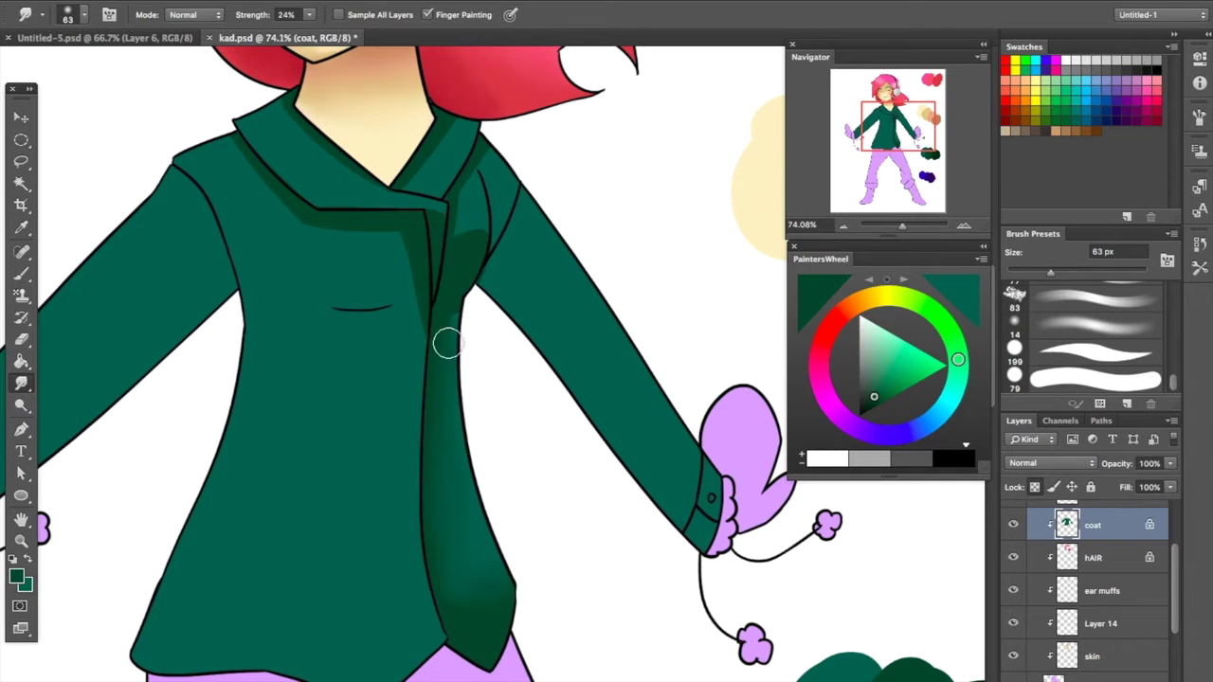
Undo the last smudge and paint the darkest green swatch colour at the front panel's hem tip and under the arm
key("ctrl+z")
scroll(663, 379, "down", 5)
scroll(663, 379, "right", 3)
key("b")
left_click(872, 549, "alt")
left_click_drag(318, 414, 346, 455)
scroll(379, 284, "up", 6)
mouse_move(331, 406)
left_mouse_down()
mouse_move(361, 406)
mouse_move(379, 426)
left_mouse_up()
key("r")
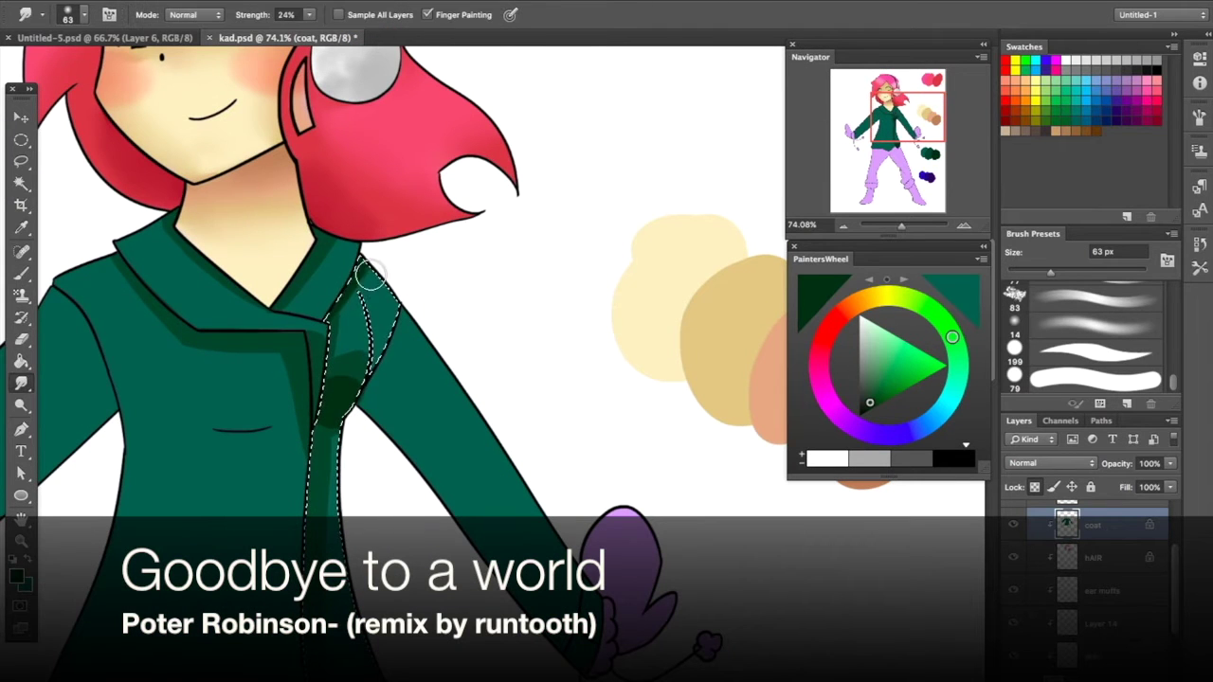
Smudge the darkest green at the front panel's hem and underarm into the lighter green
scroll(325, 414, "down", 10)
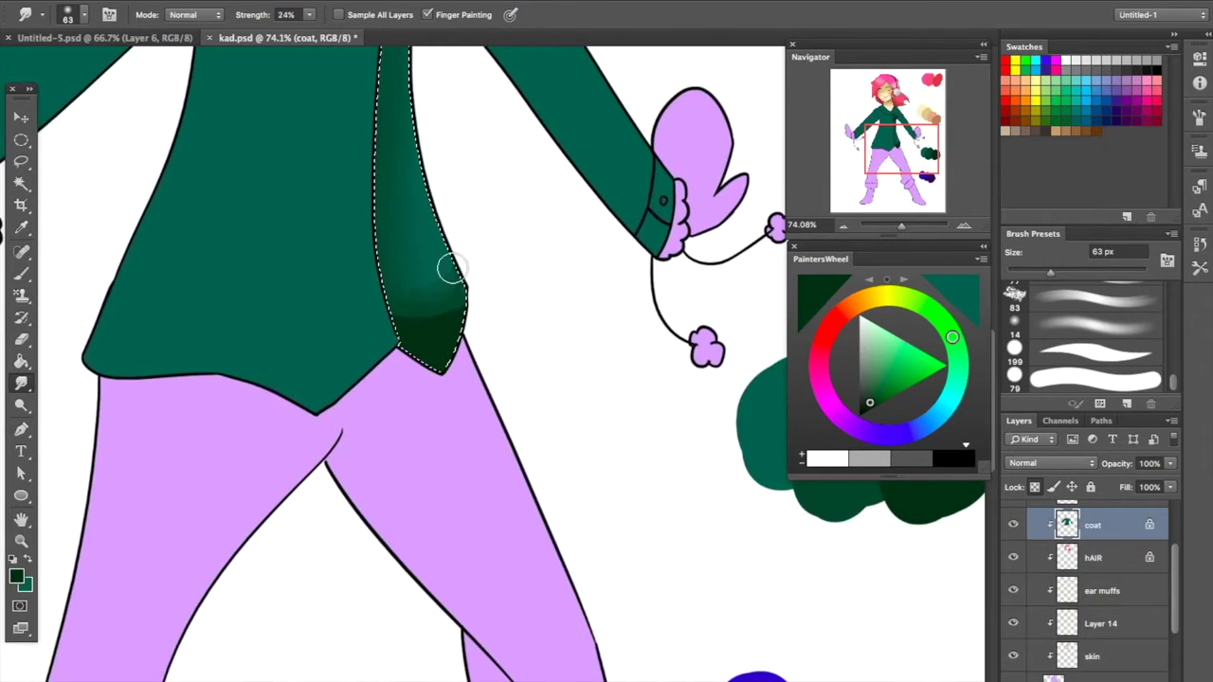
mouse_move(403, 262)
left_mouse_down()
mouse_move(446, 319)
mouse_move(417, 237)
left_mouse_up()
scroll(691, 182, "up", 5)
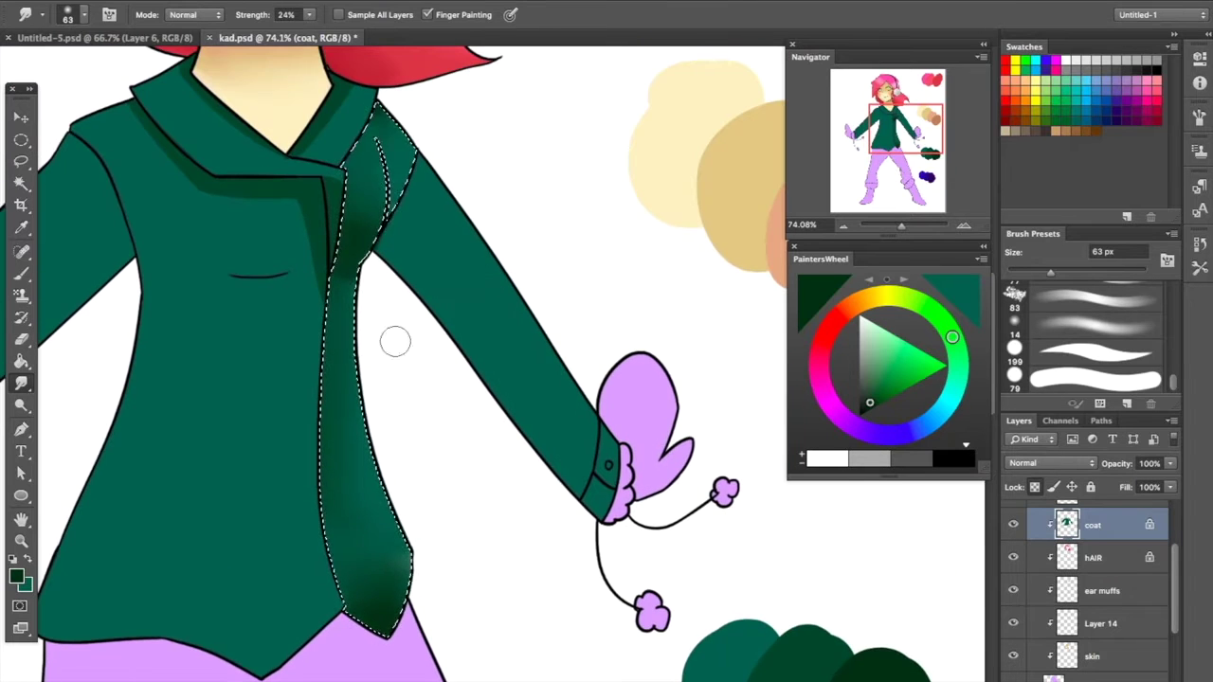
left_click_drag(379, 580, 400, 166)
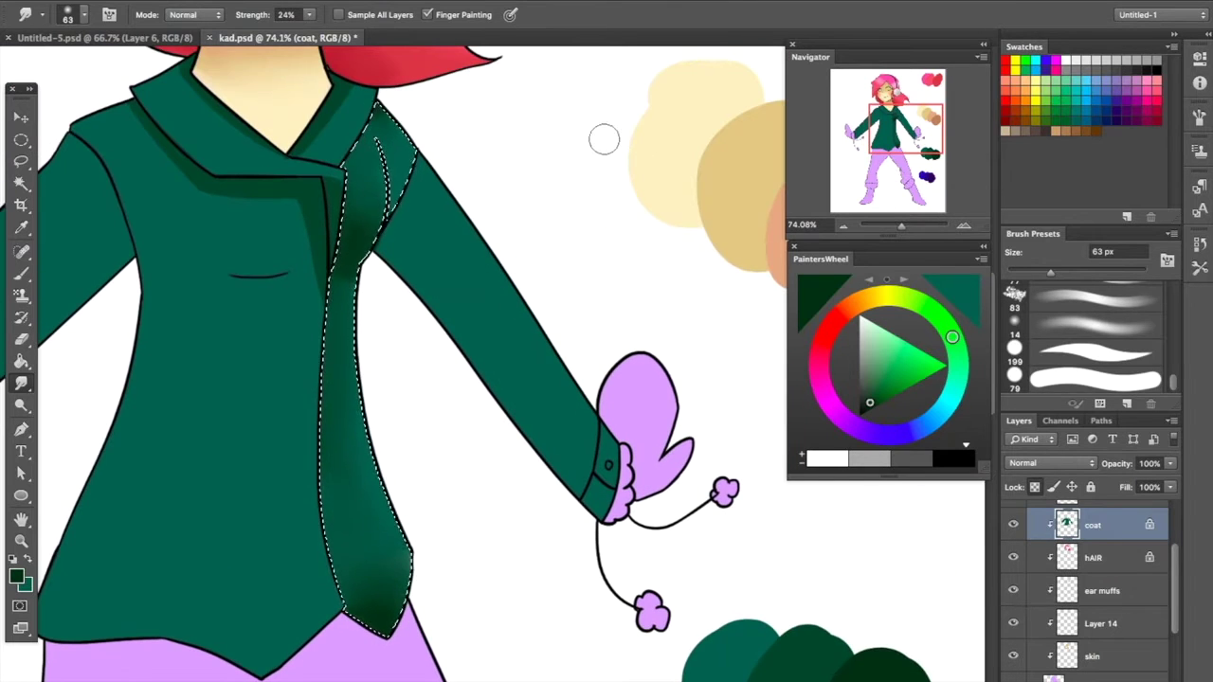
Select the coat's main body with the Magic Wand and paint it medium dark green, leaving lighter highlights across the chest and down the waist
left_click(21, 182)
left_click(260, 277)
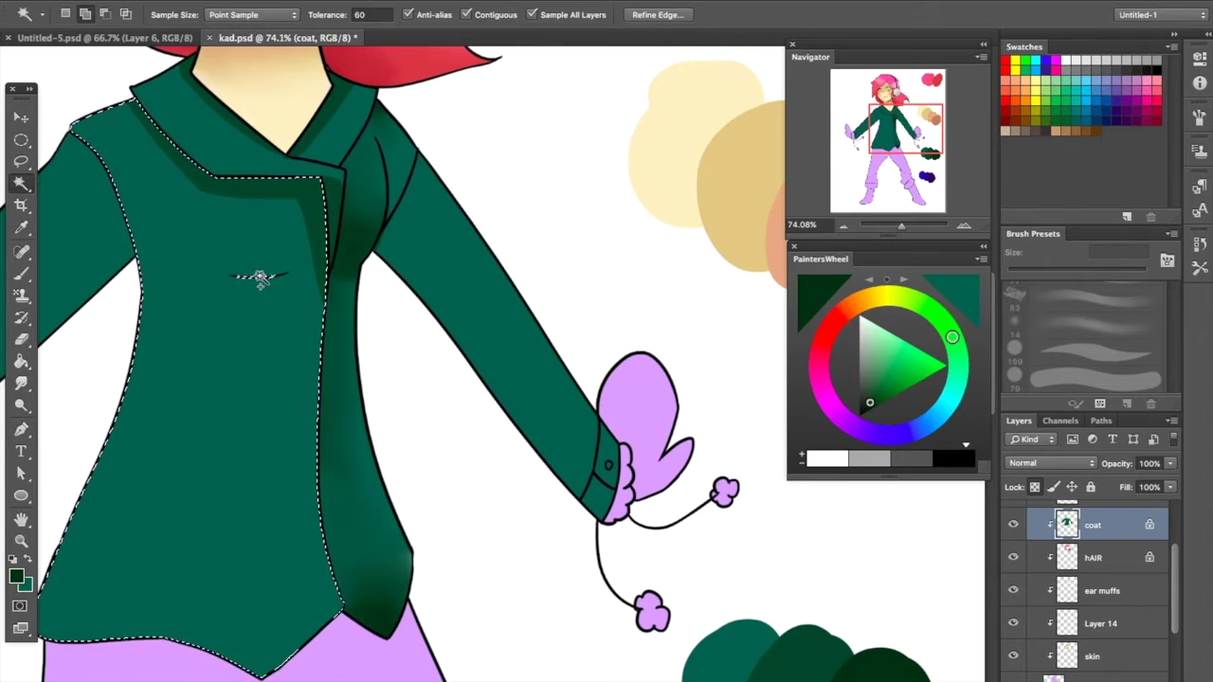
key("b")
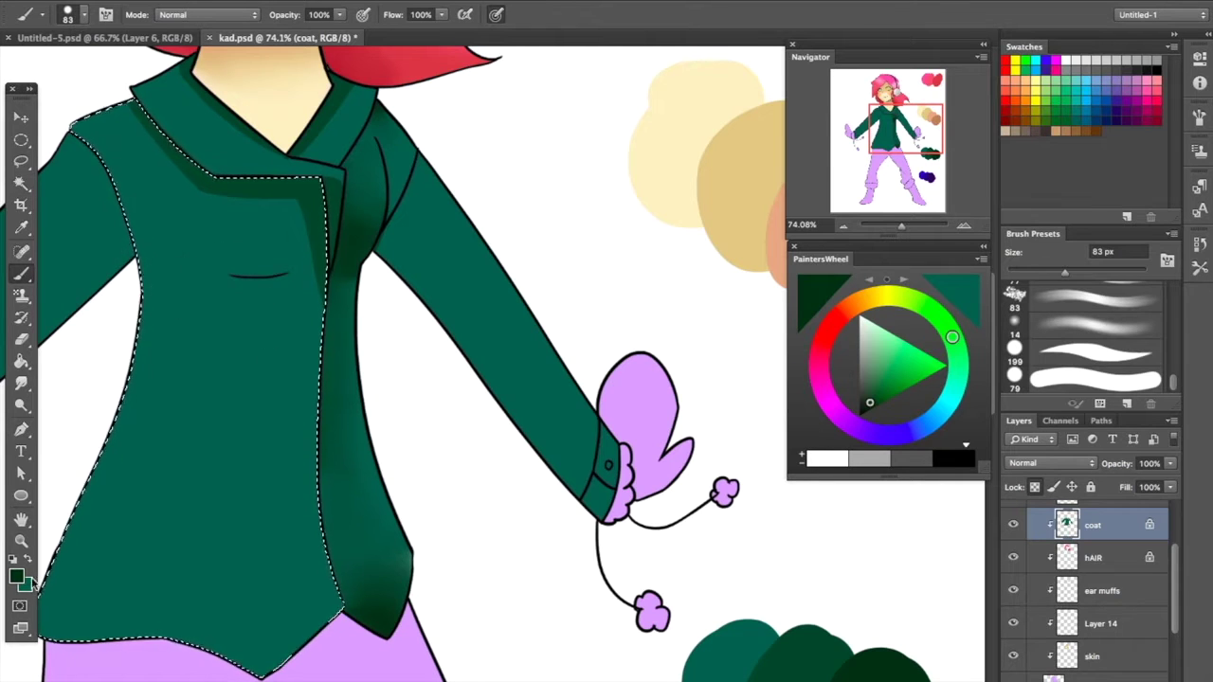
left_click(812, 645, "alt")
mouse_move(95, 123)
left_mouse_down()
mouse_move(294, 267)
mouse_move(136, 184)
mouse_move(82, 477)
mouse_move(155, 625)
mouse_move(274, 257)
mouse_move(289, 332)
left_mouse_up()
mouse_move(436, 142)
left_mouse_down()
mouse_move(606, 587)
mouse_move(578, 218)
left_mouse_up()
key("e")
left_click_drag(332, 259, 398, 259)
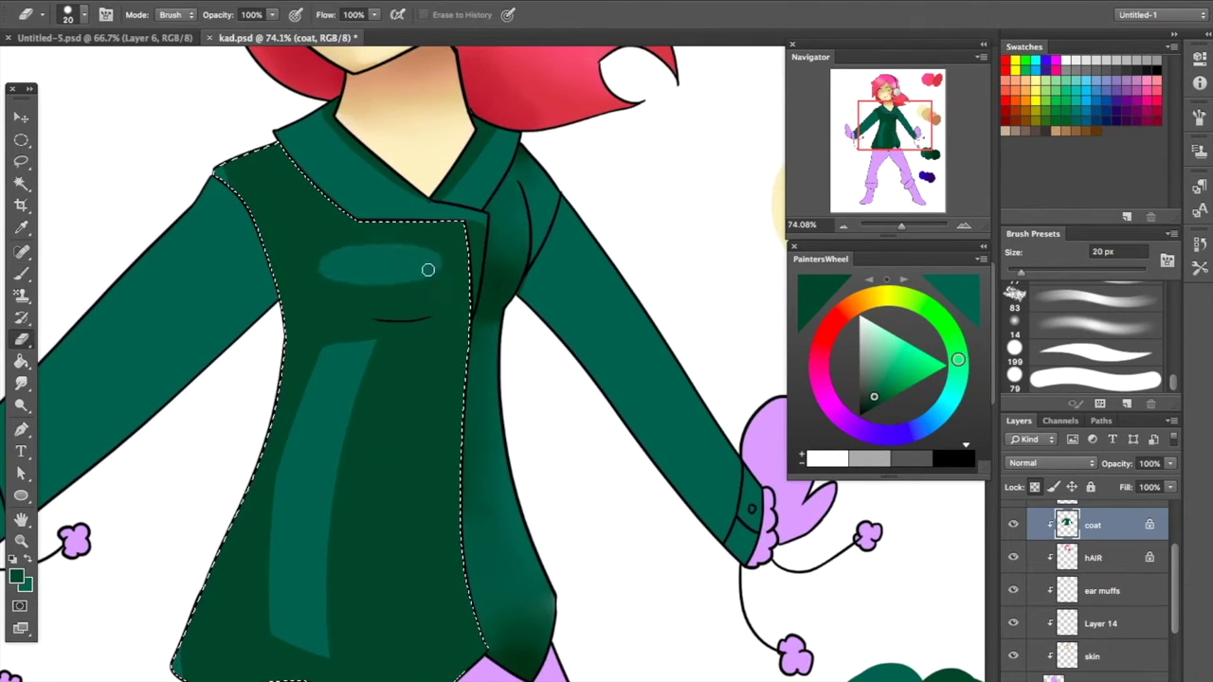
Paint the darkest green under the bust, along the front edge and hem, and at the shoulder of the coat body
scroll(584, 274, "down", 2)
key("b")
left_click_drag(455, 189, 314, 181)
mouse_move(379, 204)
left_mouse_down()
mouse_move(317, 183)
mouse_move(318, 232)
mouse_move(472, 247)
mouse_move(284, 119)
left_mouse_up()
left_click(290, 142, "alt")
mouse_move(308, 76)
left_mouse_down()
mouse_move(142, 503)
mouse_move(89, 482)
mouse_move(242, 677)
left_mouse_up()
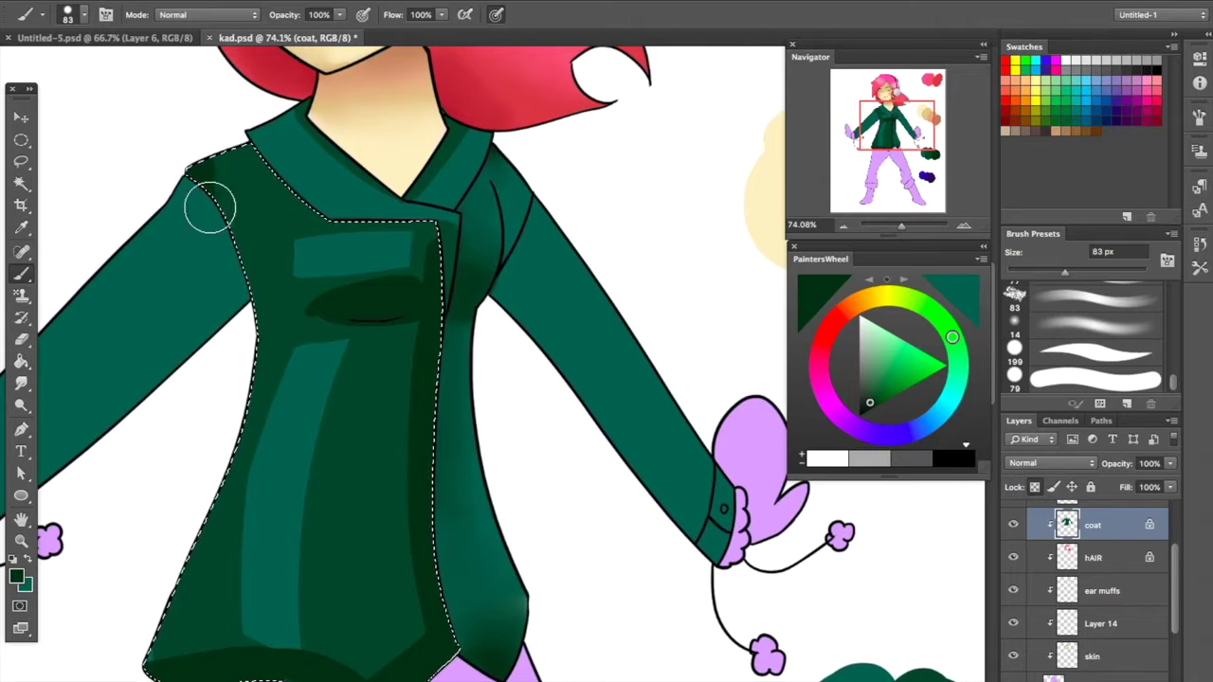
Darken the coat body along the armhole and side, and smudge its shadows and highlights into smooth gradients
left_click_drag(209, 206, 242, 375)
key("r")
left_click_drag(246, 187, 243, 373)
key("b")
mouse_move(237, 201)
left_mouse_down()
mouse_move(217, 393)
mouse_move(258, 360)
left_mouse_up()
key("r")
left_click_drag(249, 184, 270, 343)
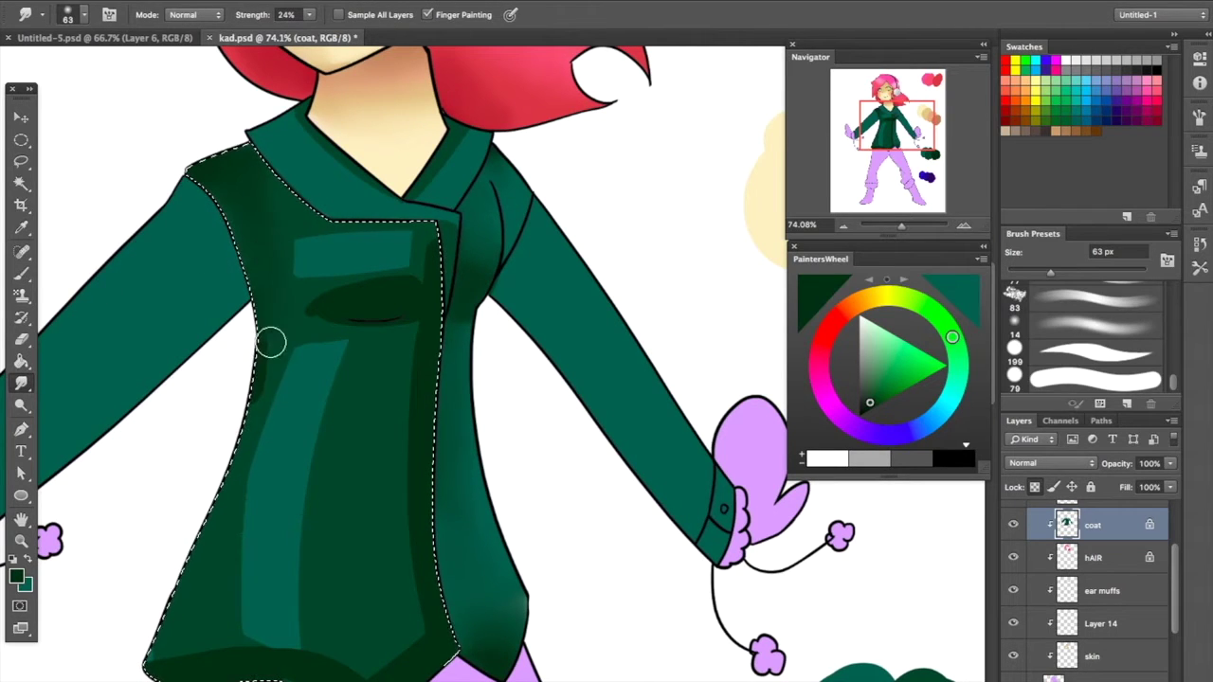
mouse_move(393, 320)
left_mouse_down()
mouse_move(399, 351)
mouse_move(411, 535)
mouse_move(351, 399)
mouse_move(343, 330)
mouse_move(297, 356)
mouse_move(242, 596)
mouse_move(322, 638)
mouse_move(360, 524)
mouse_move(383, 666)
left_mouse_up()
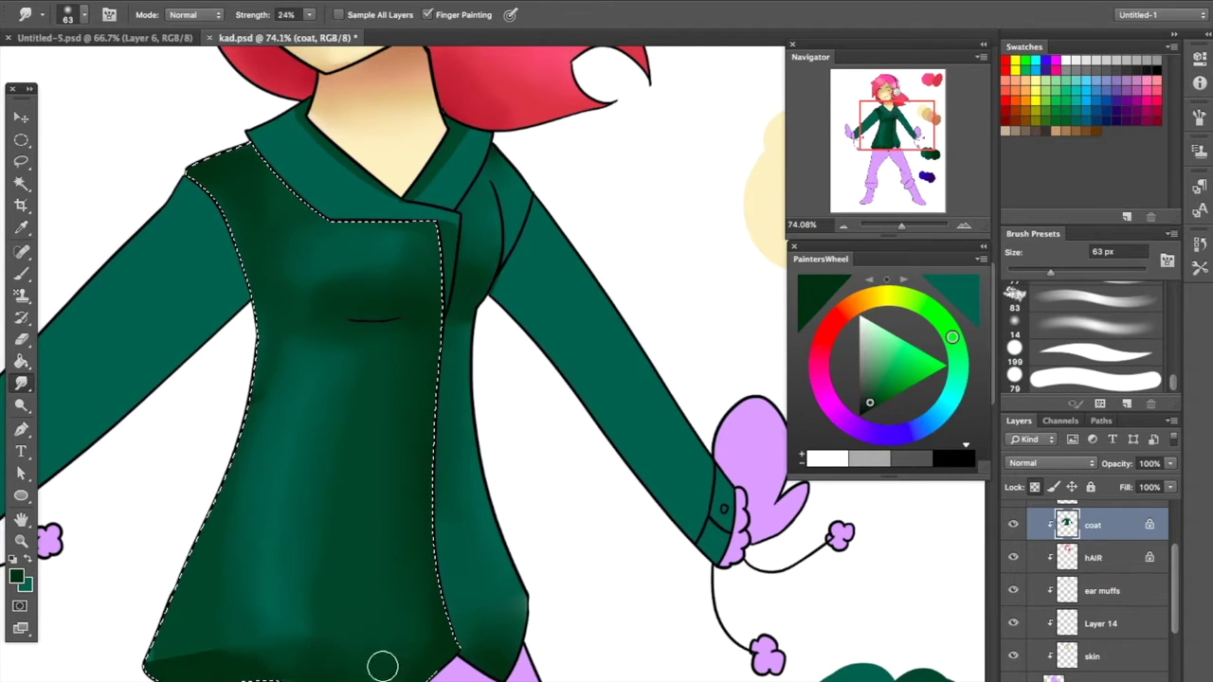
mouse_move(234, 541)
left_mouse_down()
mouse_move(191, 650)
mouse_move(300, 649)
left_mouse_up()
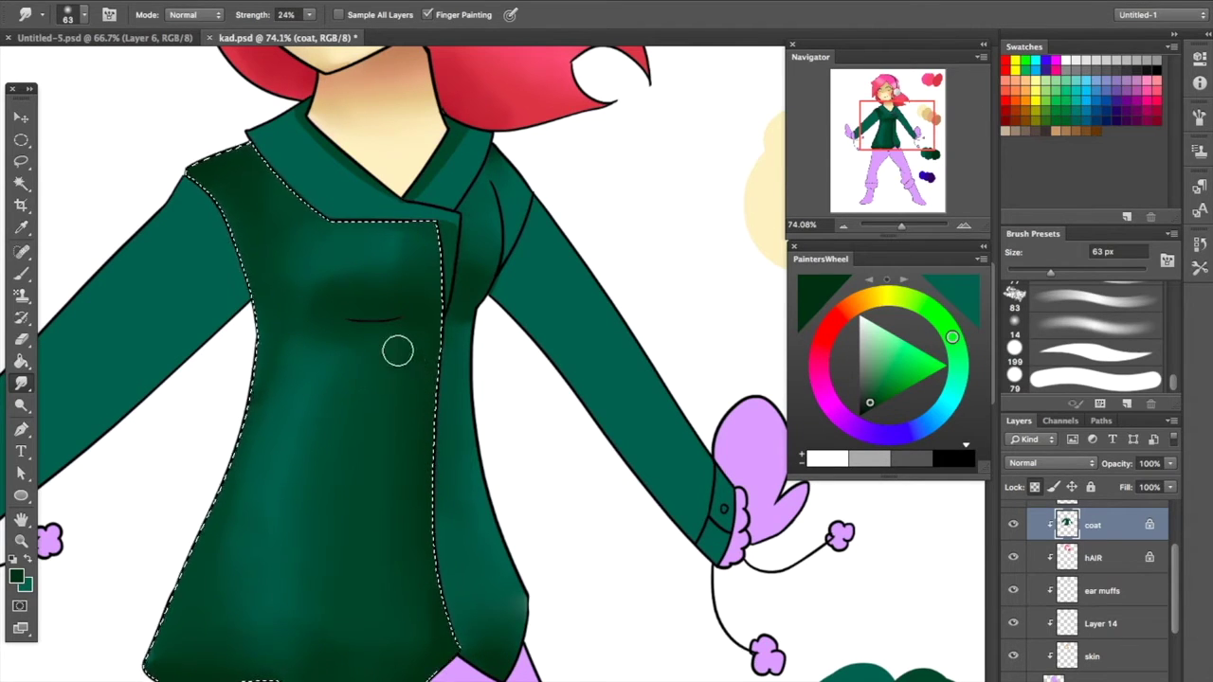
Select the large collar flap that runs into the lapel and paint medium dark green along its neckline side
left_click_drag(901, 226, 898, 237)
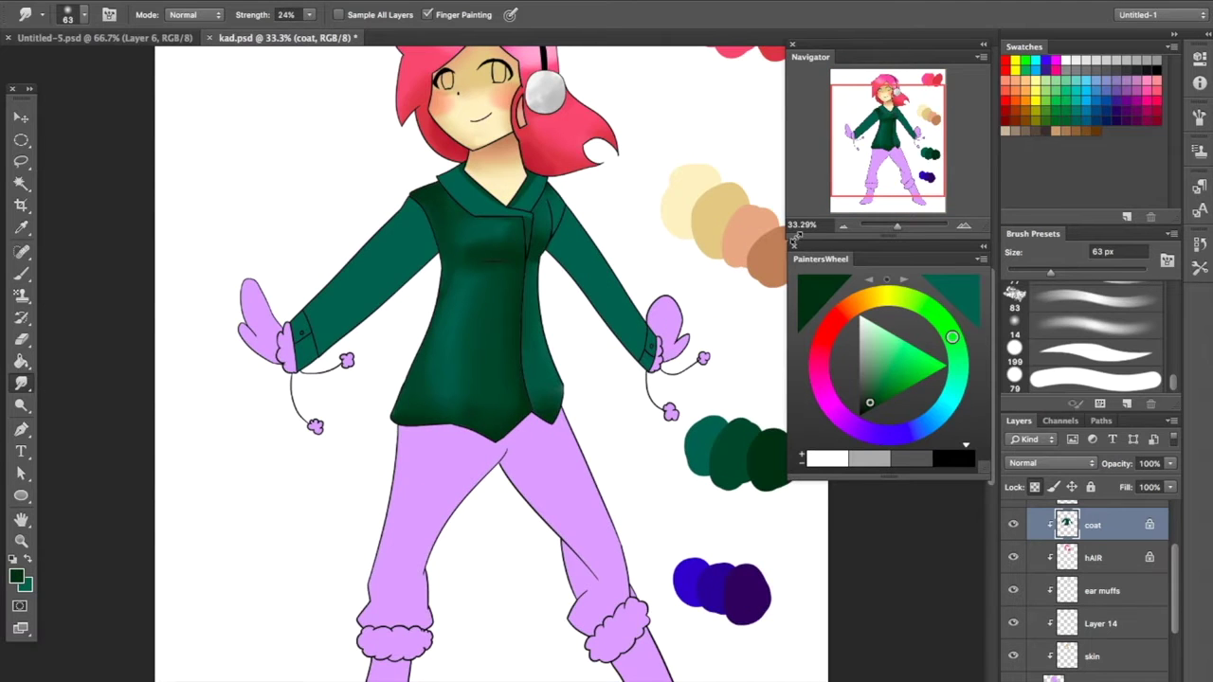
left_click_drag(416, 181, 403, 313)
key("w")
left_click(460, 299)
scroll(459, 299, "up", 5)
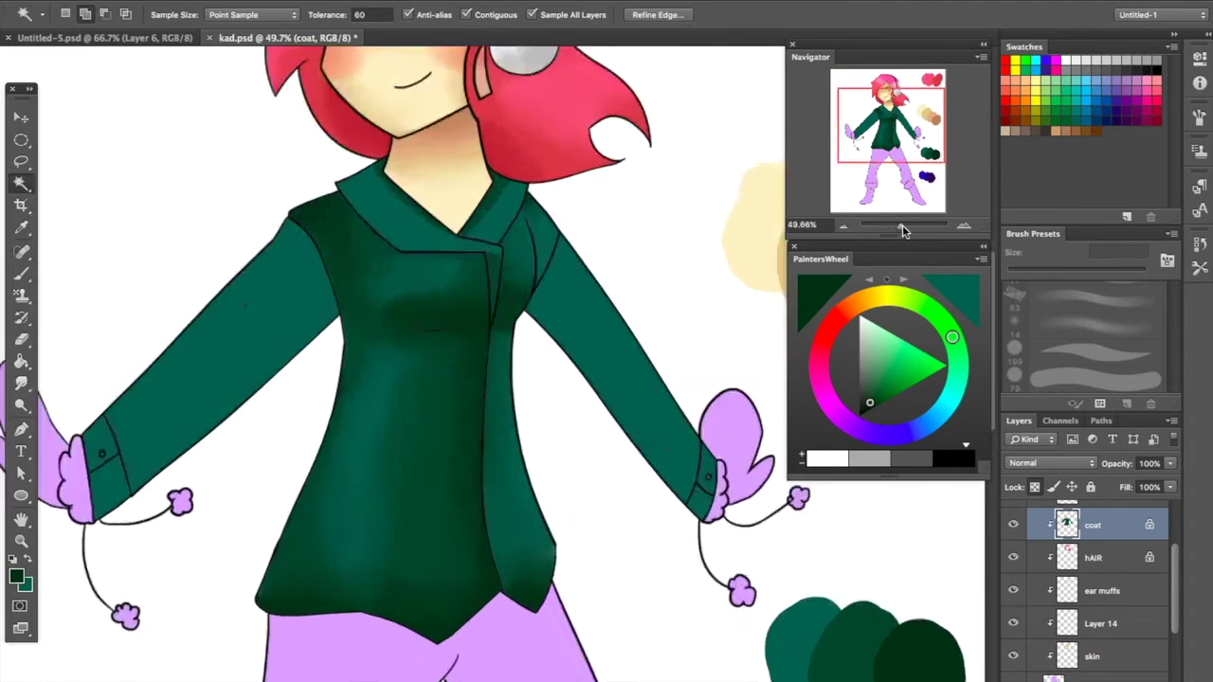
key("b")
mouse_move(249, 237)
left_mouse_down()
mouse_move(238, 203)
mouse_move(426, 390)
mouse_move(306, 338)
mouse_move(284, 312)
left_mouse_up()
Blend the large collar flap's shading with the Smudge tool at 23 px and deselect it
key("r")
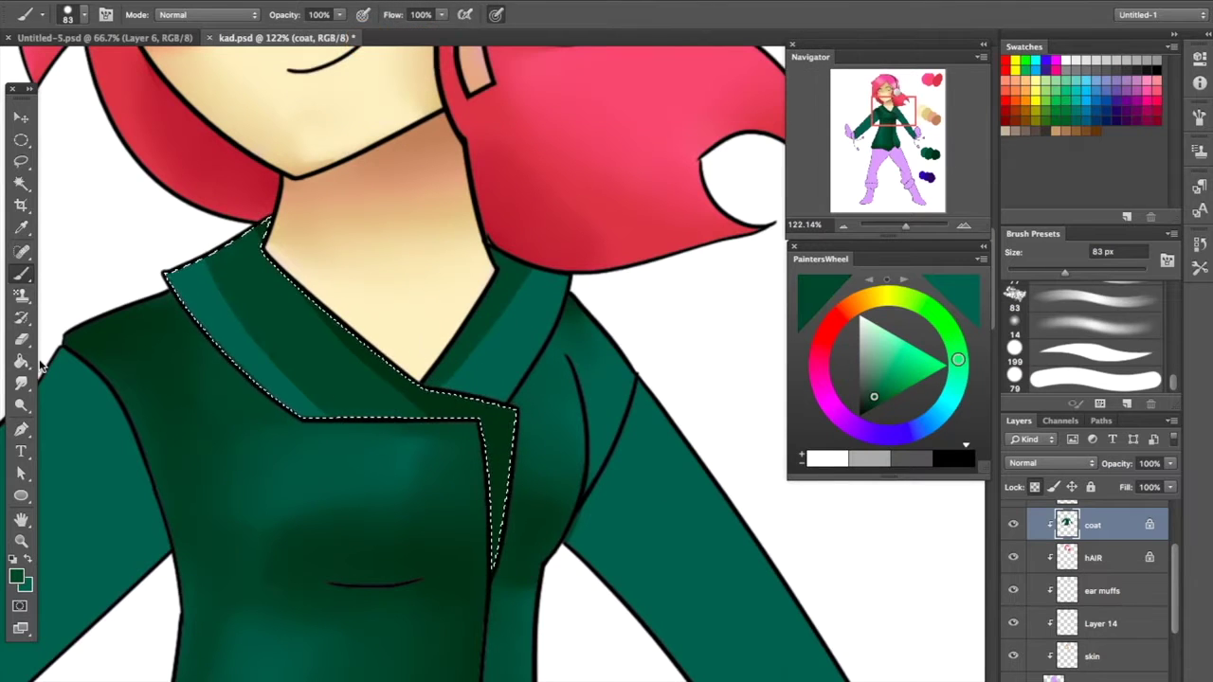
mouse_move(306, 411)
left_mouse_down()
mouse_move(322, 305)
mouse_move(300, 331)
mouse_move(456, 455)
mouse_move(574, 425)
left_mouse_up()
key("ctrl+d")
key("ctrl+shift+d")
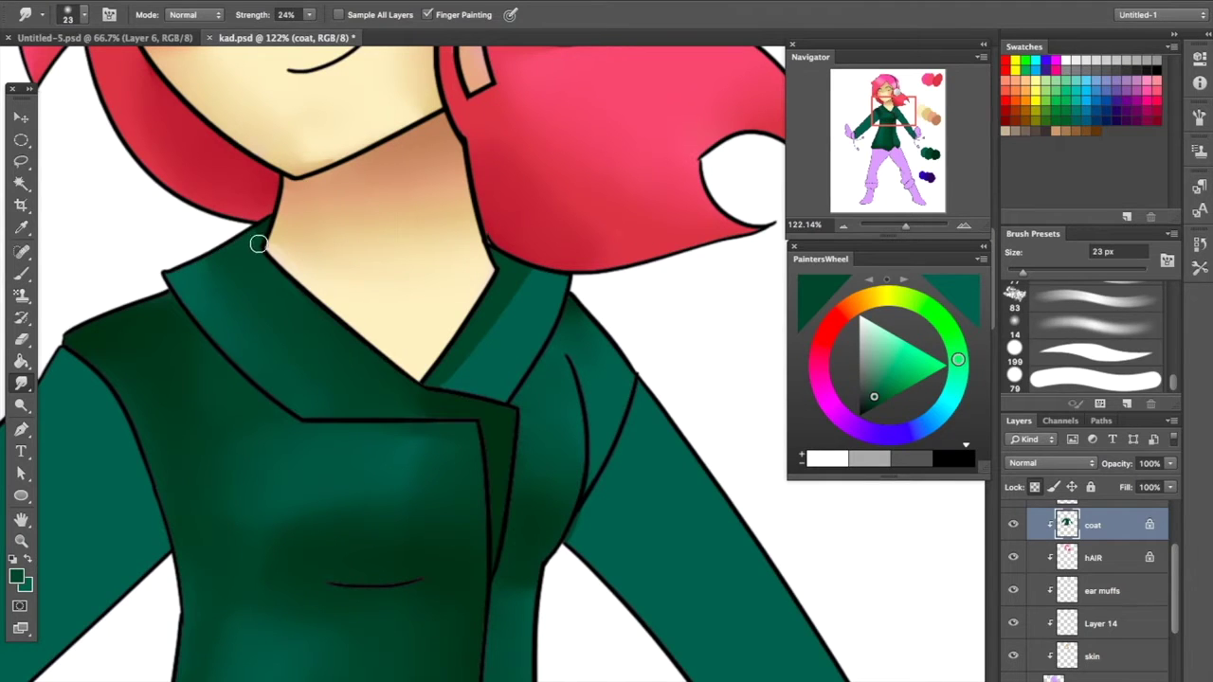
Select the small collar piece beneath the hair, shade its neck side in medium dark green and smudge the edge
key("w")
left_click(516, 304)
key("e")
left_click_drag(515, 257, 474, 342)
key("r")
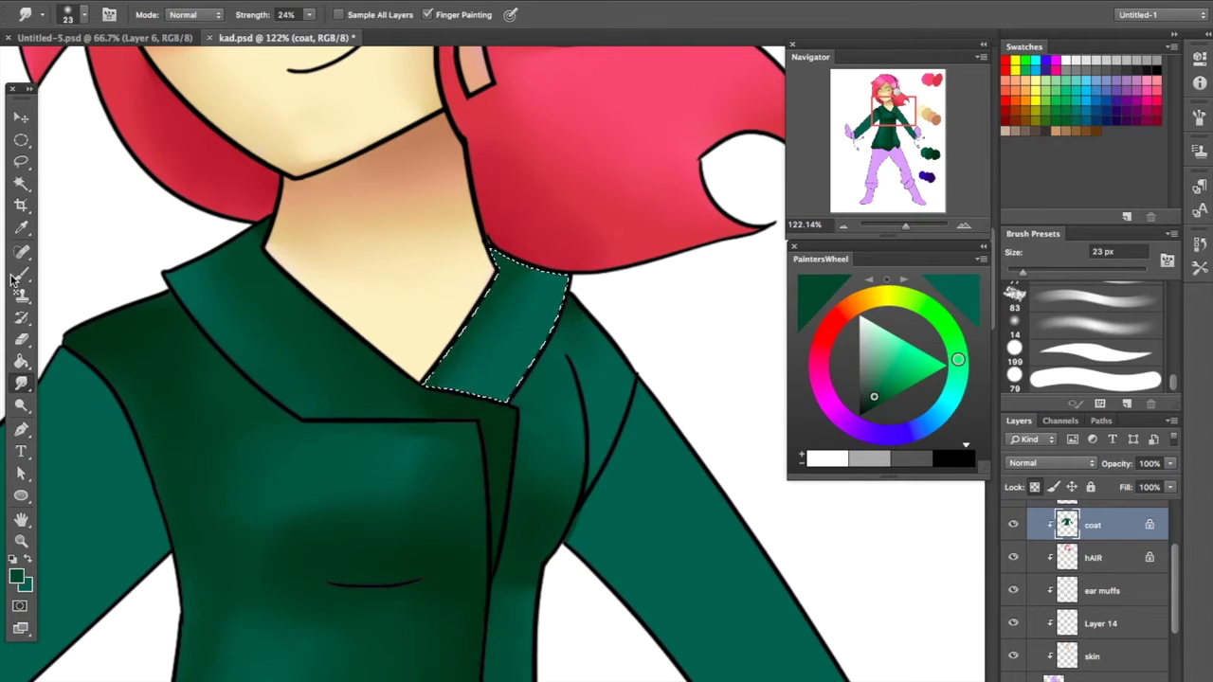
key("b")
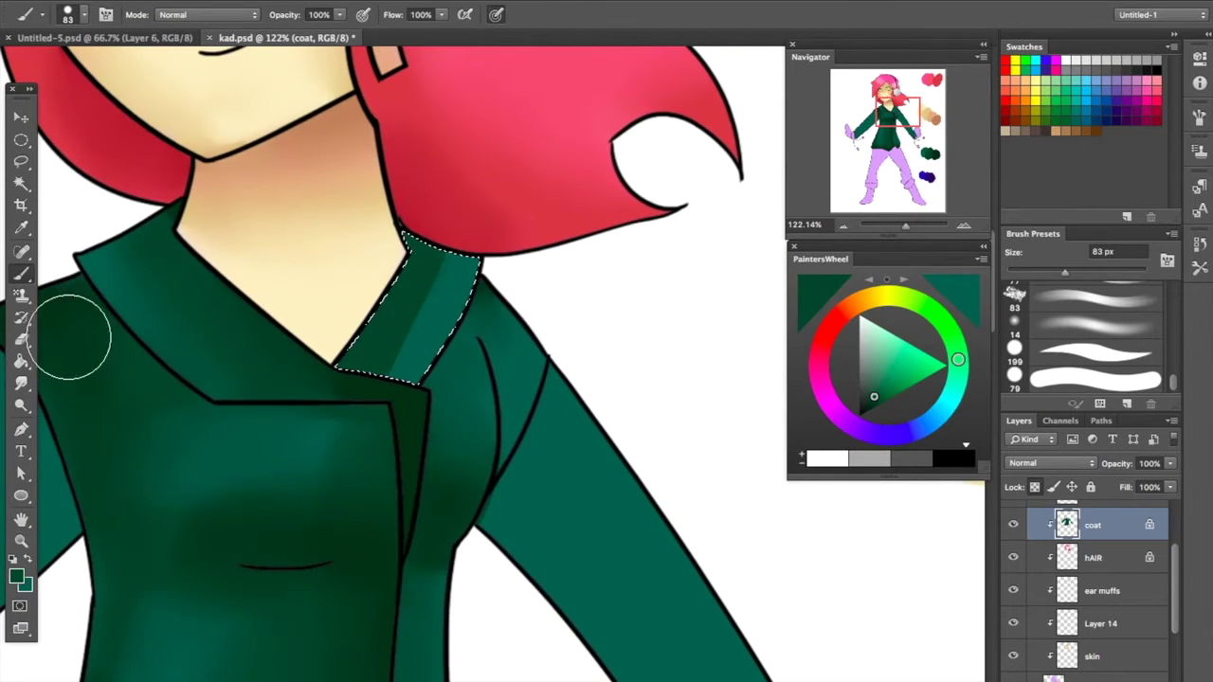
key("r")
left_click_drag(445, 248, 437, 279)
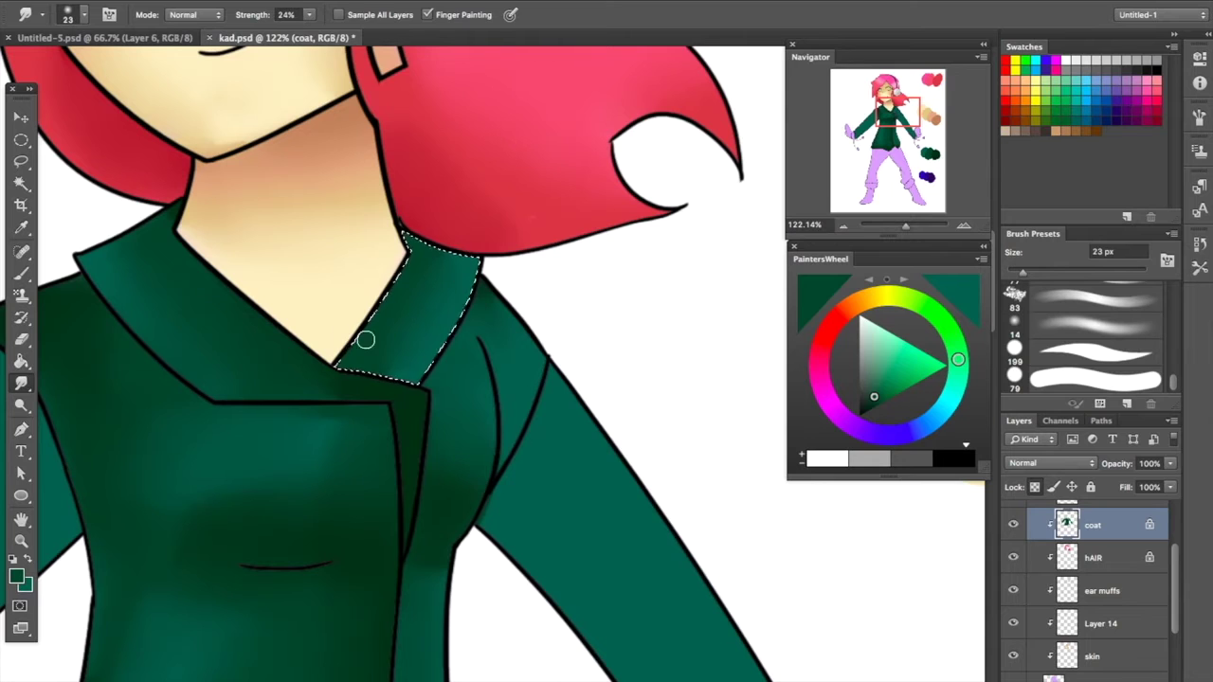
Add the darkest green to the small collar piece's lower corner where it meets the lapel, and save the file
key("b")
left_click(371, 347, "alt")
left_click_drag(371, 347, 477, 426)
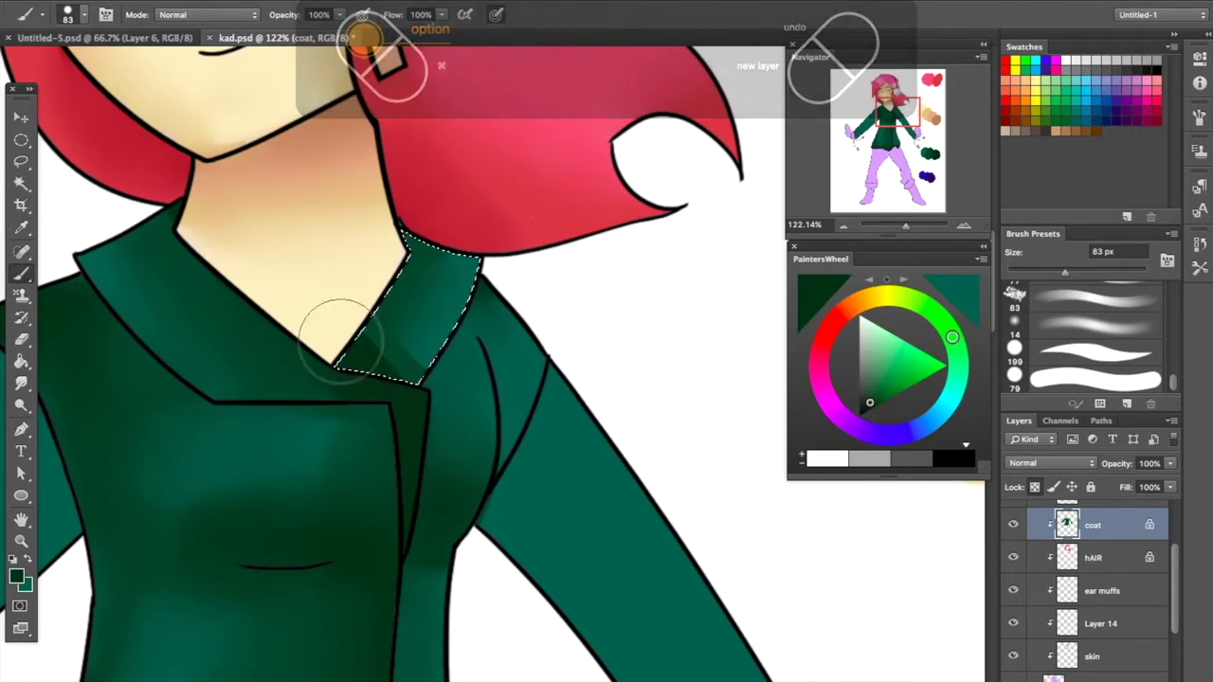
key("r")
scroll(285, 237, "down", 5)
scroll(285, 237, "right", 3)
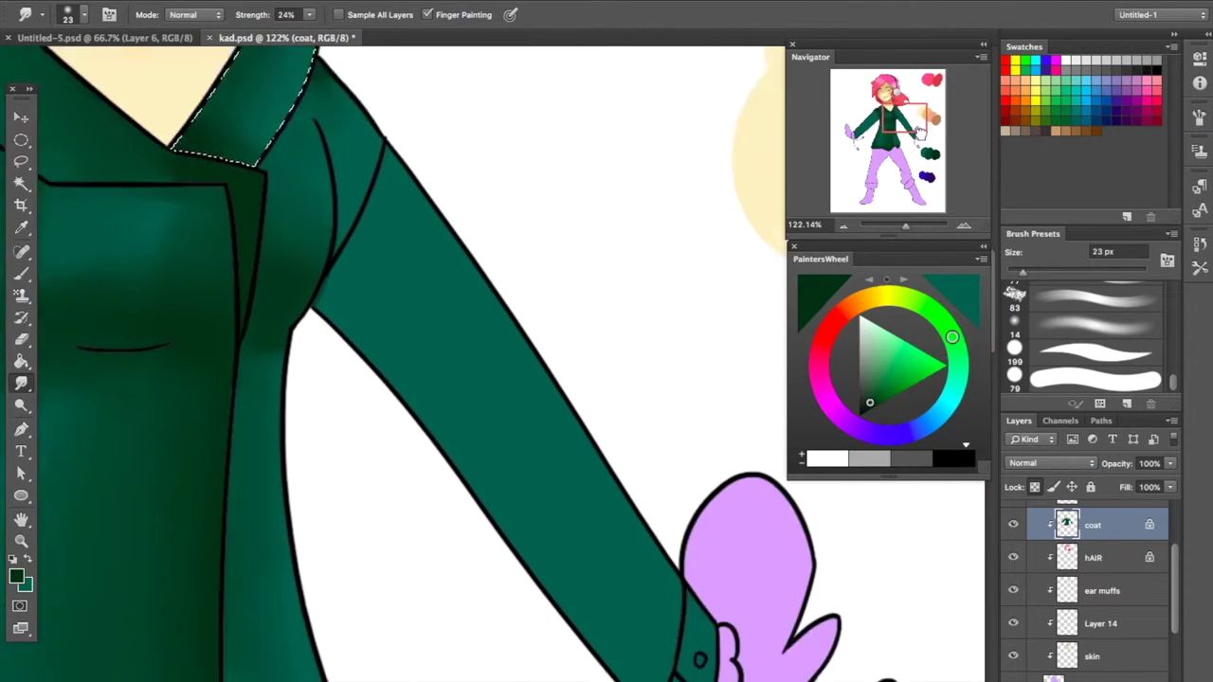
key("ctrl+s")
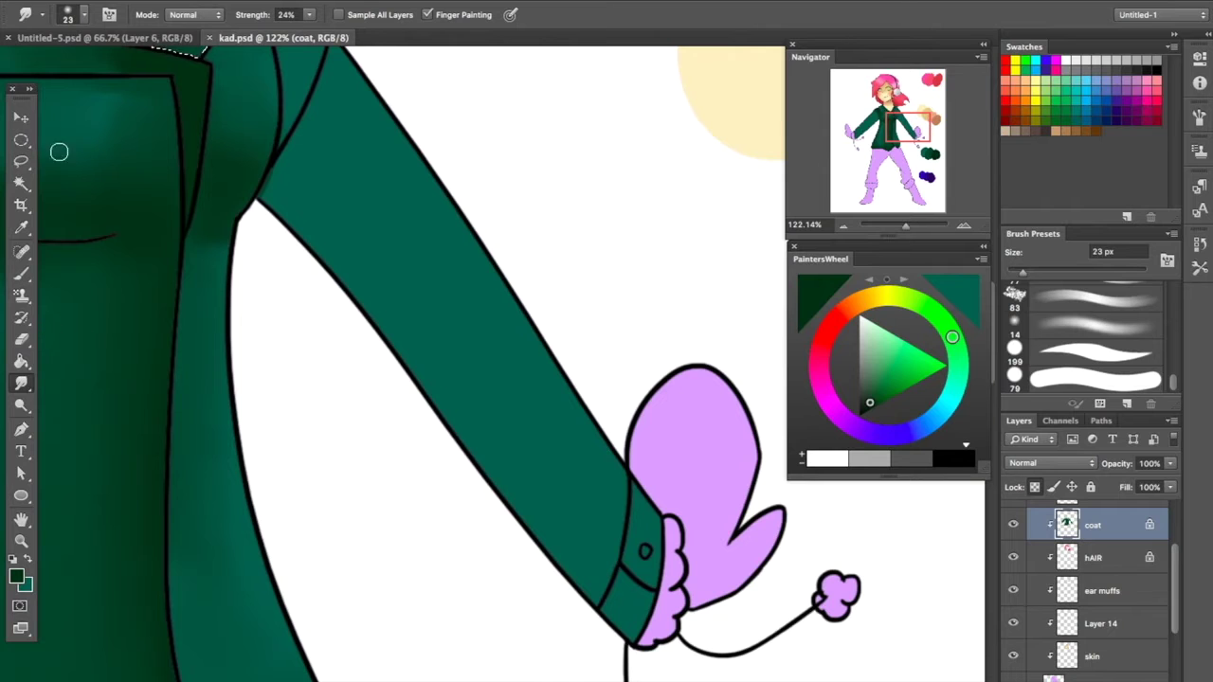
Select both sleeves and cuffs with the Magic Wand and paint them medium dark green, leaving a lighter strip along the upper edges
key("w")
left_click(612, 561)
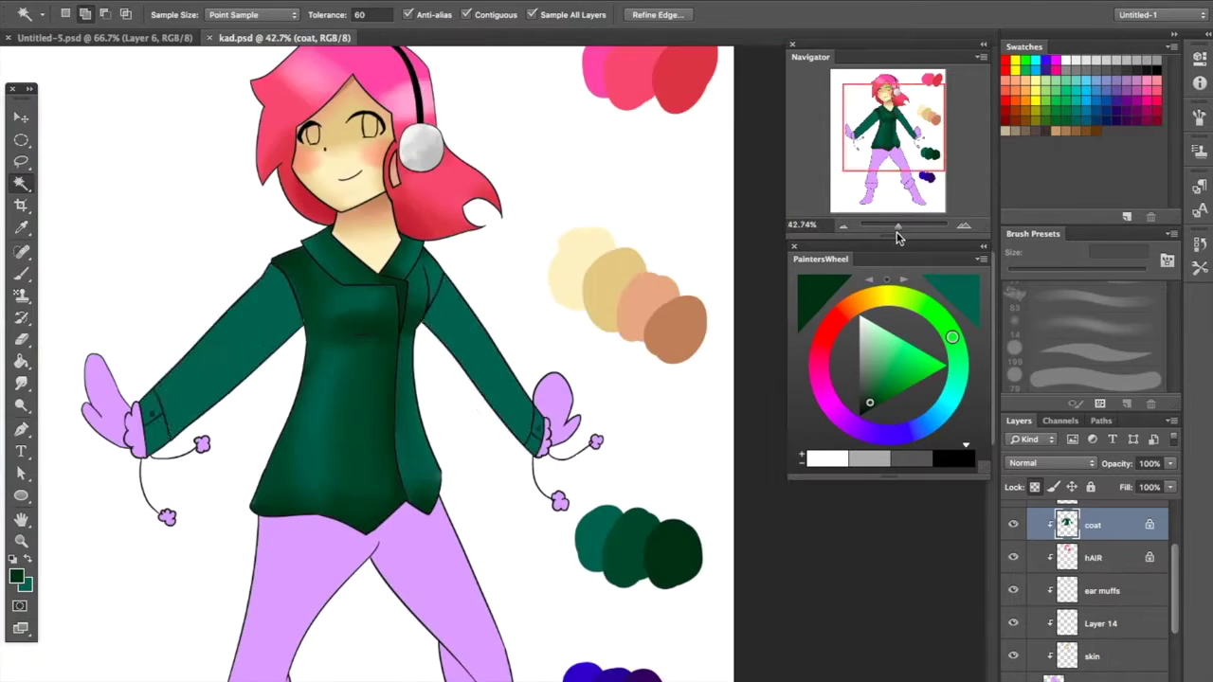
scroll(648, 580, "down", 6)
left_click(149, 422, "shift")
key("b")
mouse_move(420, 271)
left_mouse_down()
mouse_move(567, 466)
mouse_move(232, 320)
left_mouse_up()
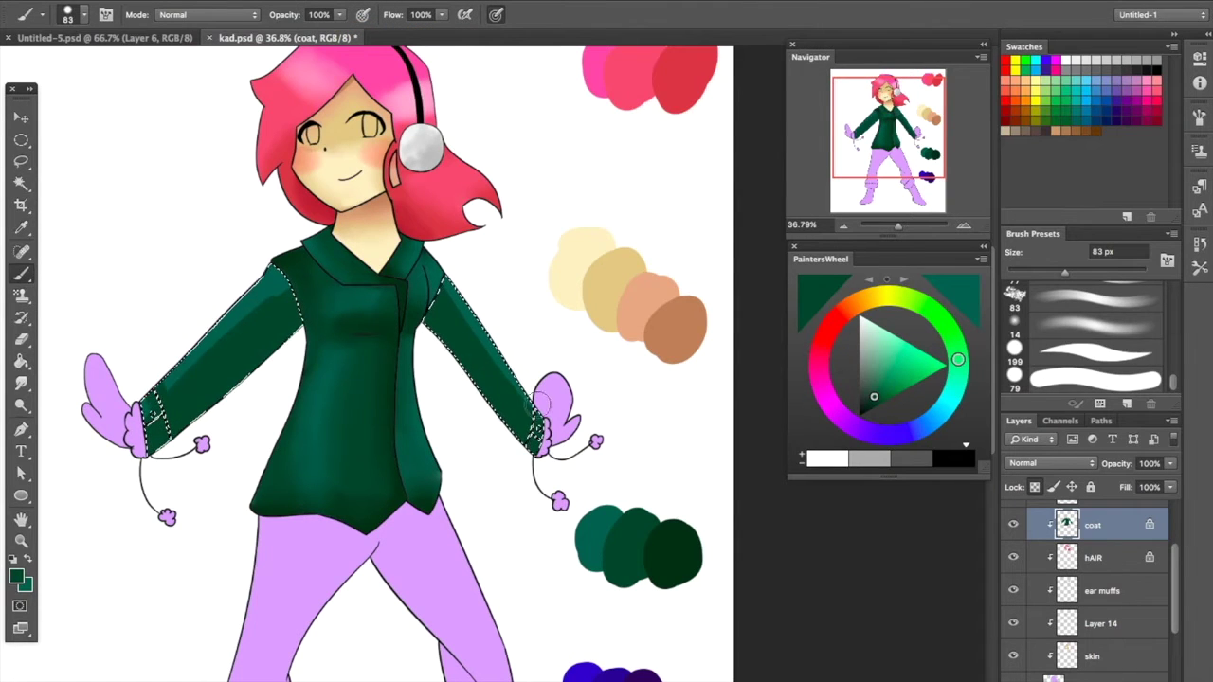
Add the darkest green along the underside of the sleeve beside the front panel and smudge its shading down to the cuff
key("super+d")
left_click_drag(898, 226, 907, 230)
key("super+shift+d")
key("r")
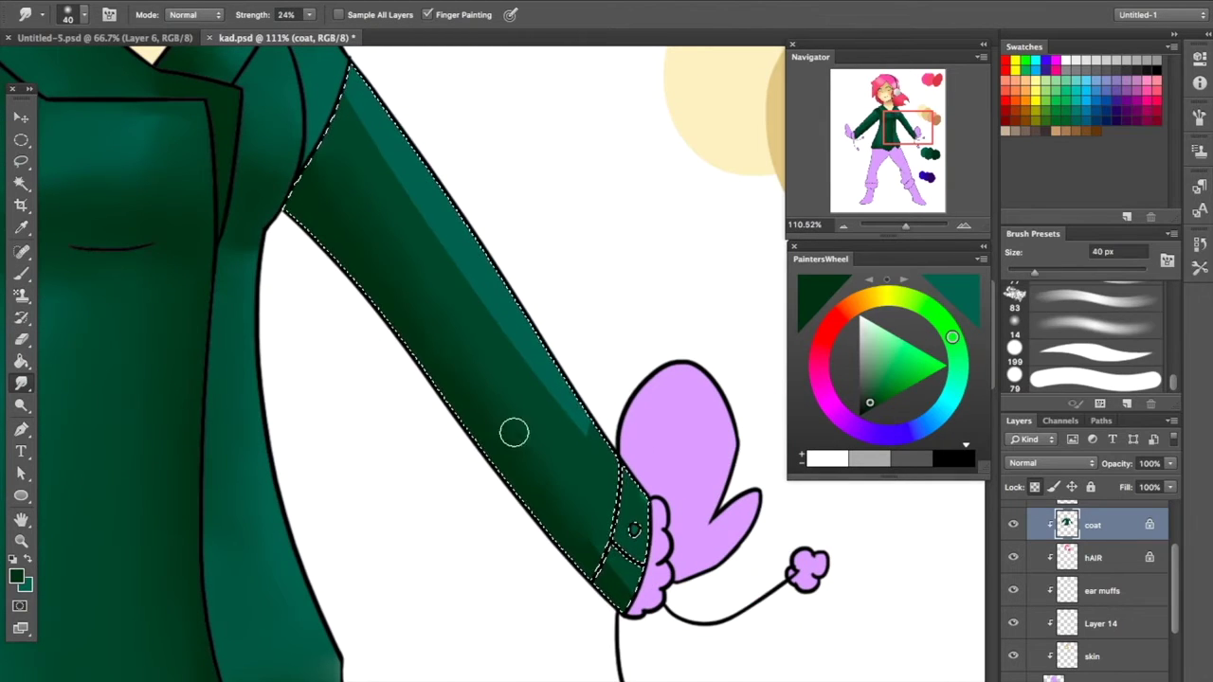
mouse_move(478, 285)
left_mouse_down()
mouse_move(570, 468)
mouse_move(631, 506)
left_mouse_up()
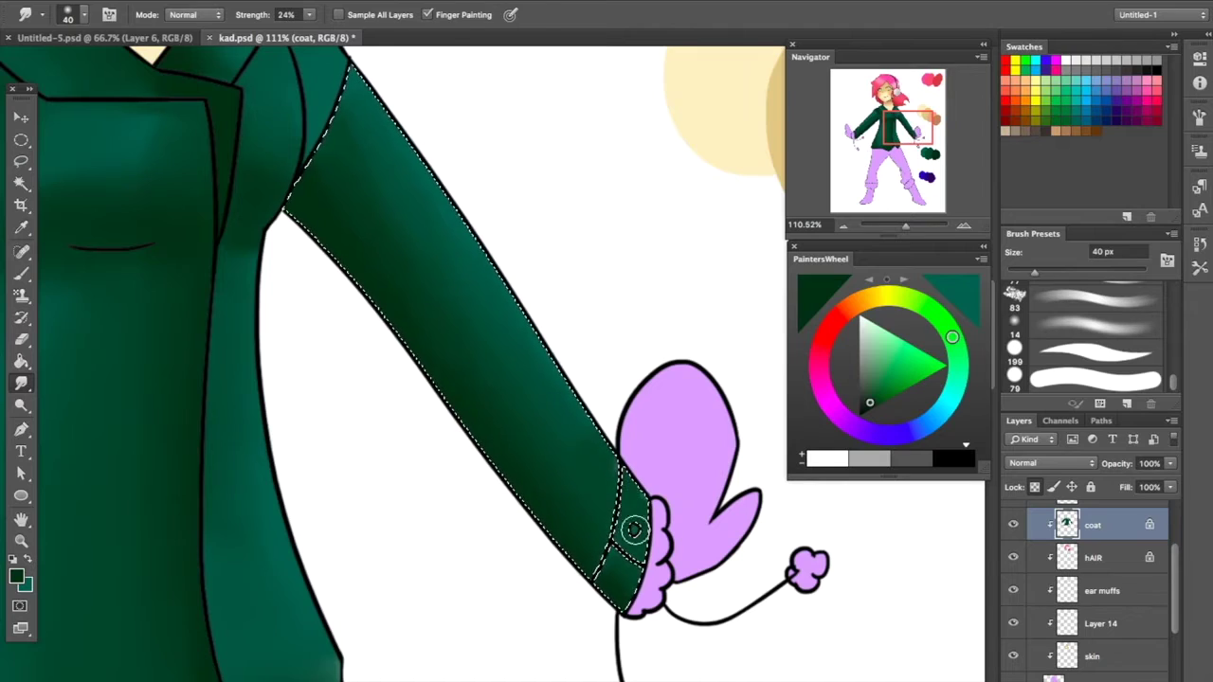
Blend the other sleeve's shading using the Smudge tool at 100 px with Finger Painting turned off
left_click(21, 273)
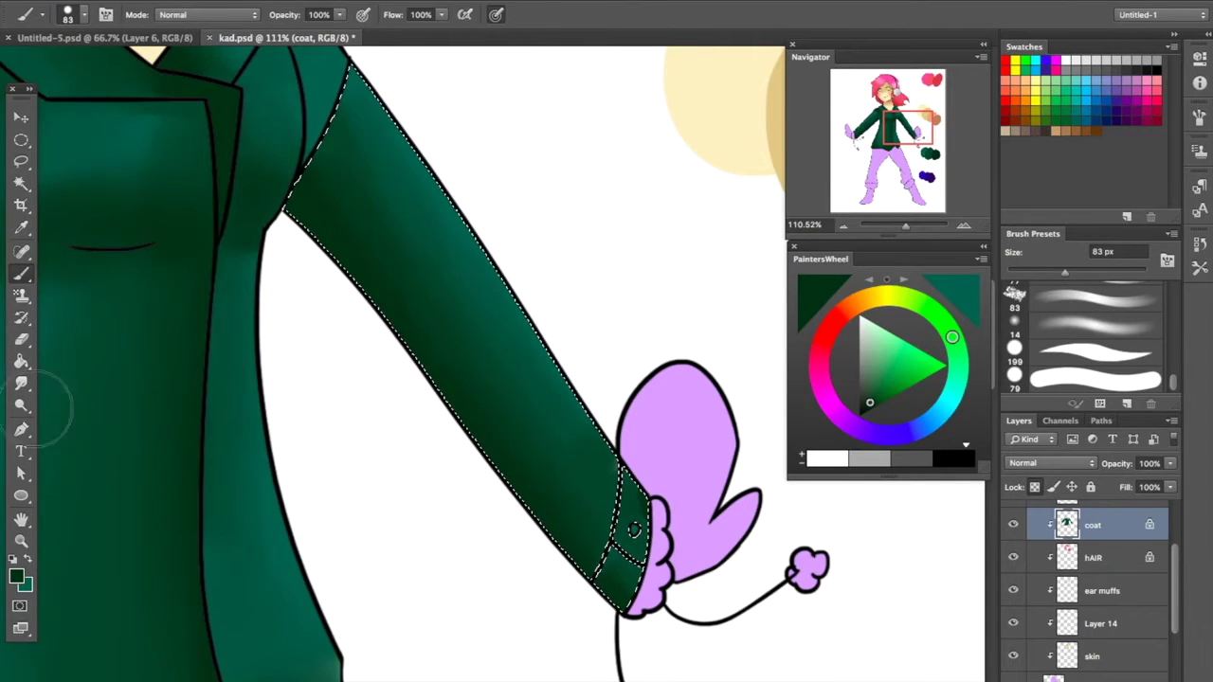
left_click(21, 383)
left_click_drag(905, 226, 901, 236)
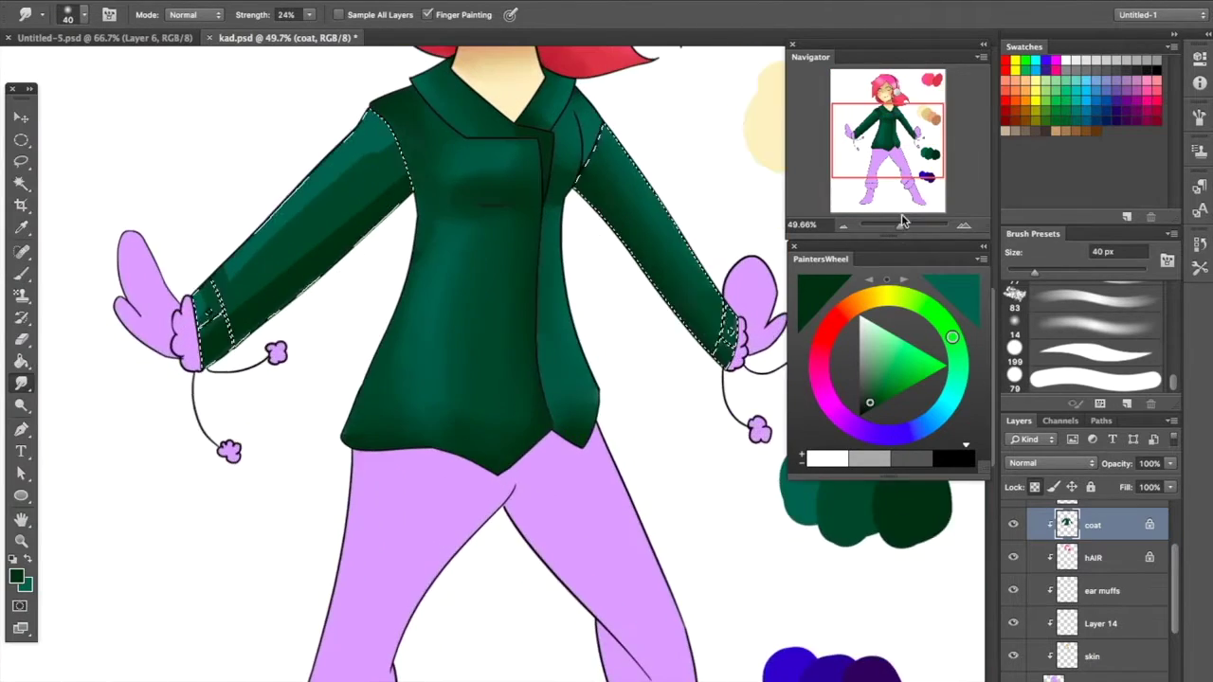
left_click_drag(389, 326, 264, 480)
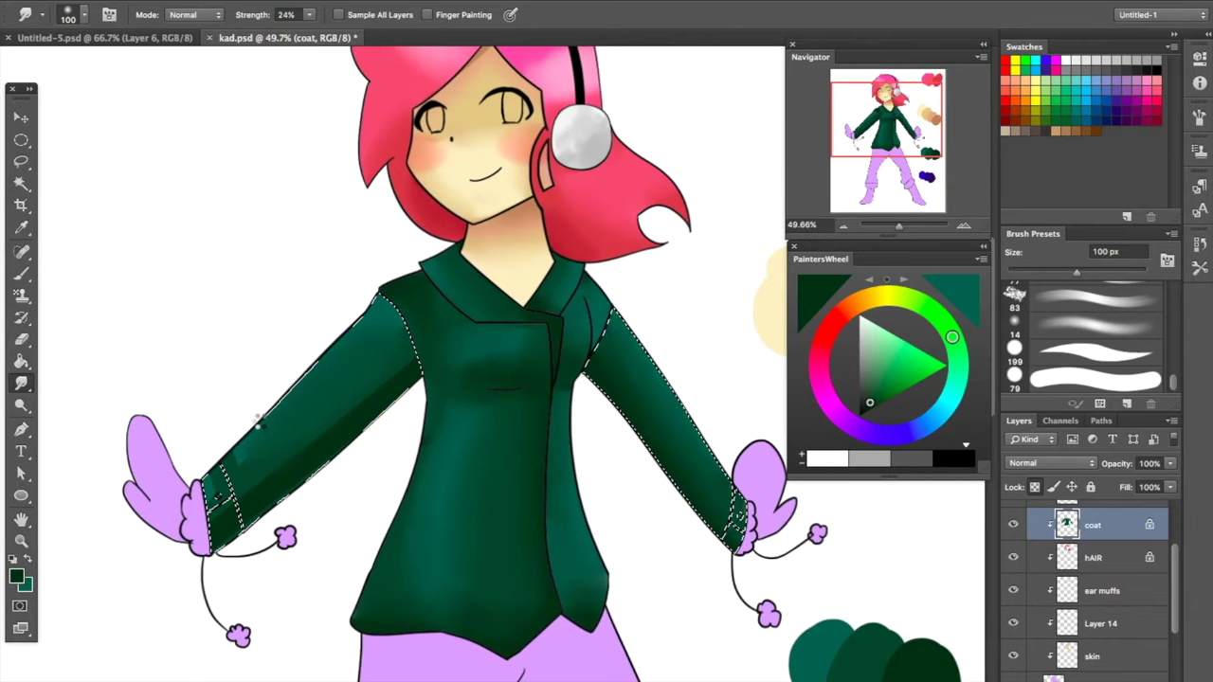
scroll(493, 374, "up", 3)
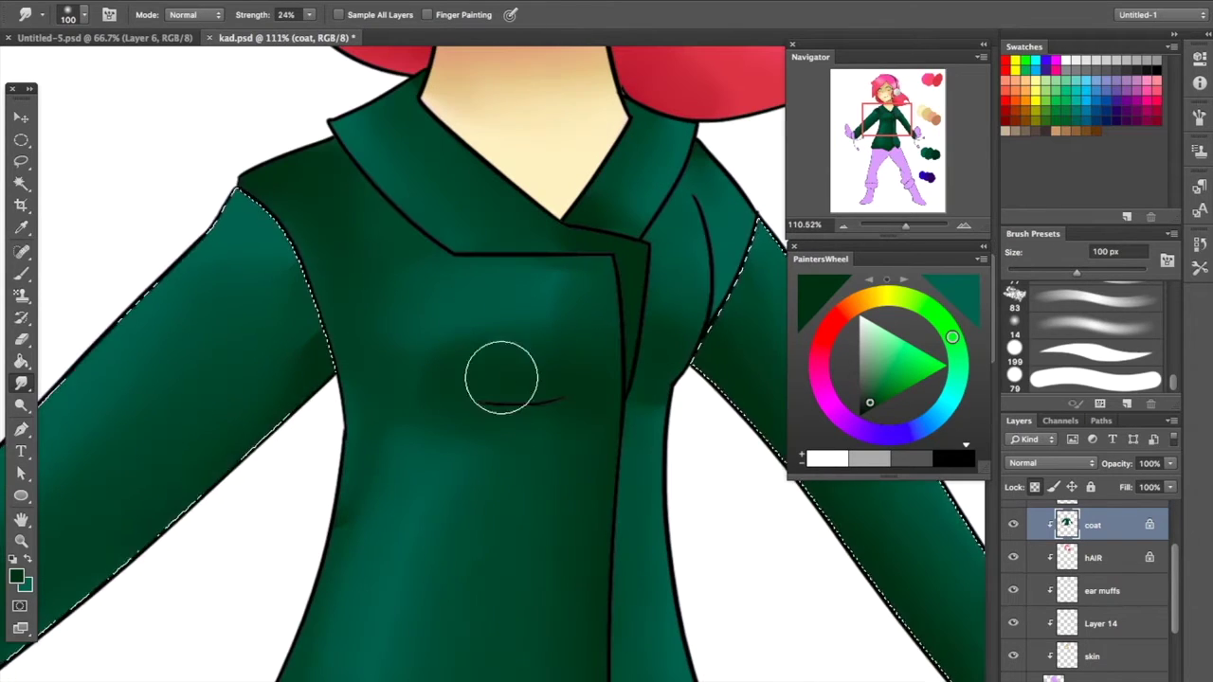
left_click(223, 16)
key("Escape")
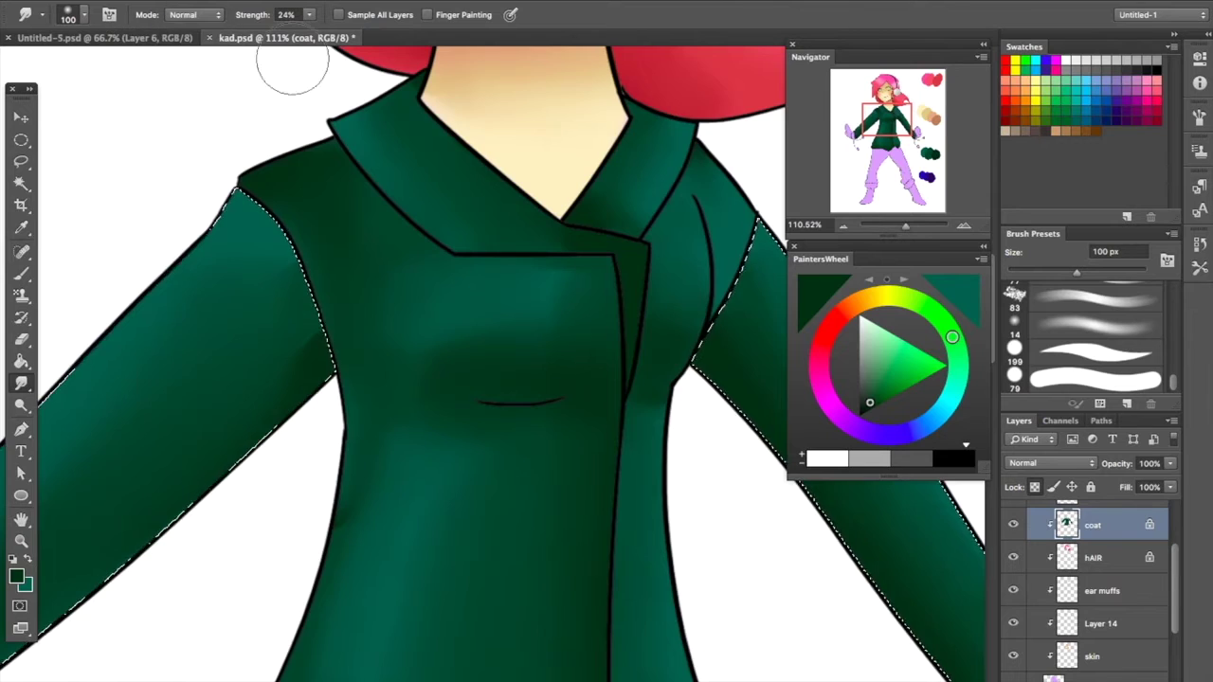
Smudge the shading on that sleeve's cuff with the brush reduced to 65 px, and deselect the sleeves
scroll(293, 54, "left", 5)
mouse_move(198, 461)
left_mouse_down()
mouse_move(213, 486)
mouse_move(184, 555)
left_mouse_up()
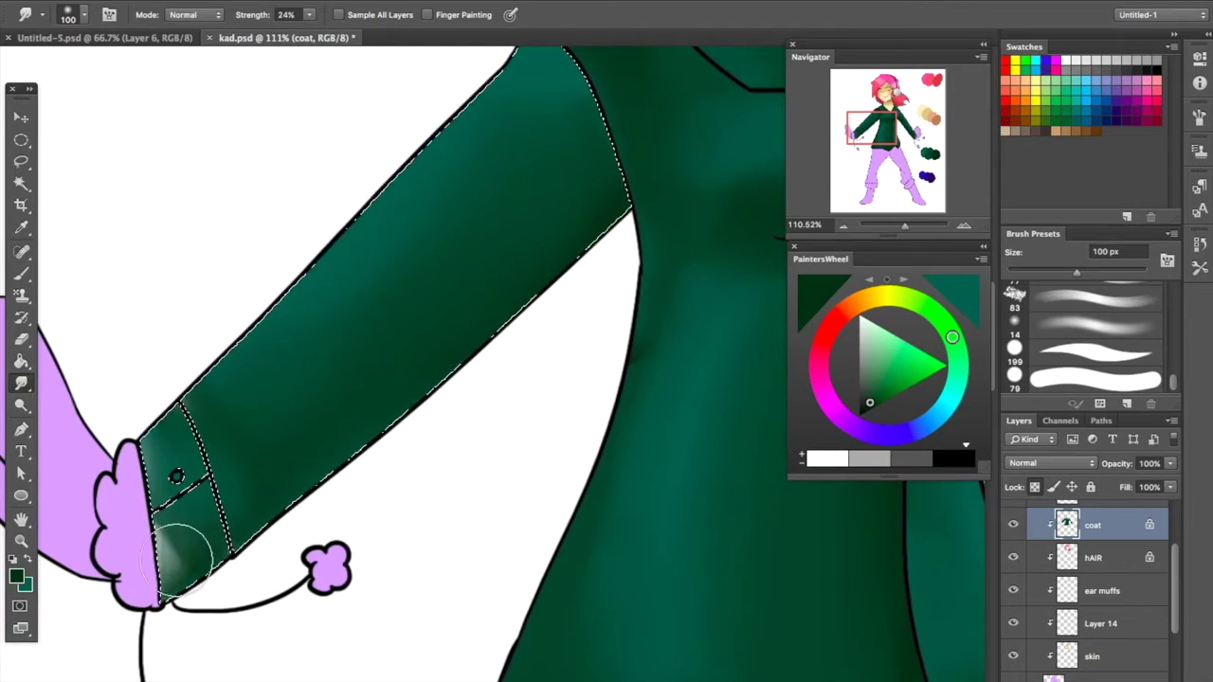
key("bracketleft")
key("bracketleft")
key("bracketleft")
key("bracketleft")
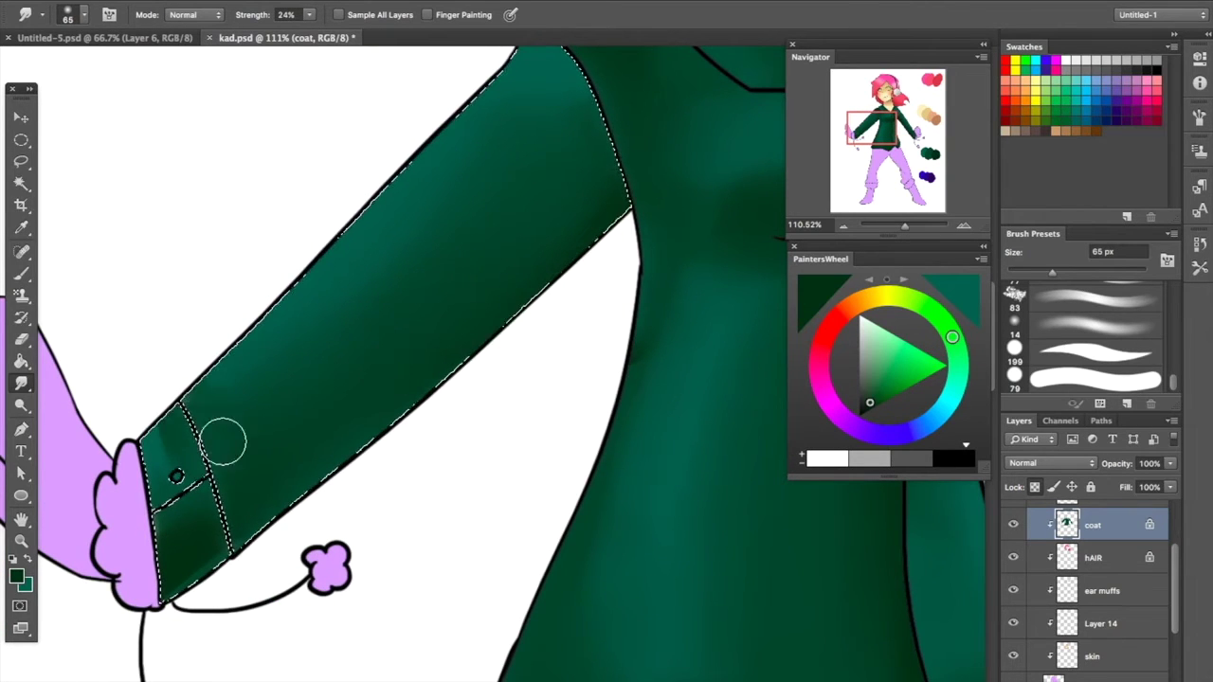
scroll(393, 289, "down", 5)
scroll(393, 290, "up", 4)
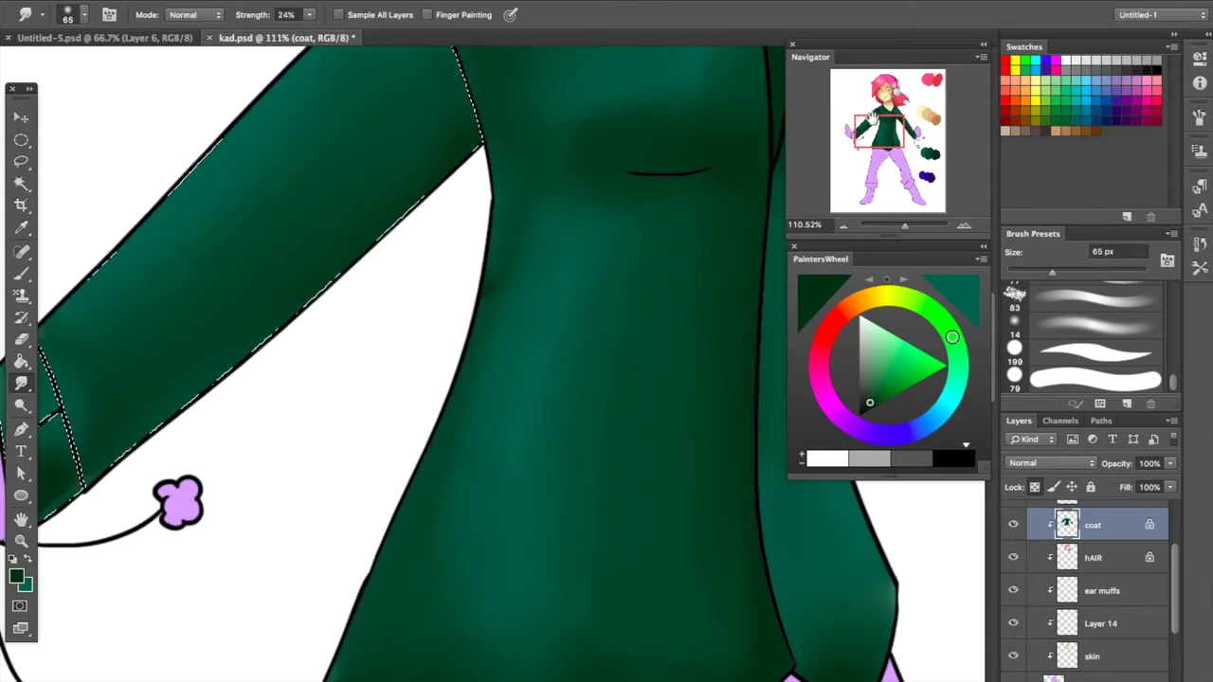
scroll(393, 289, "left", 2)
key("ctrl+d")
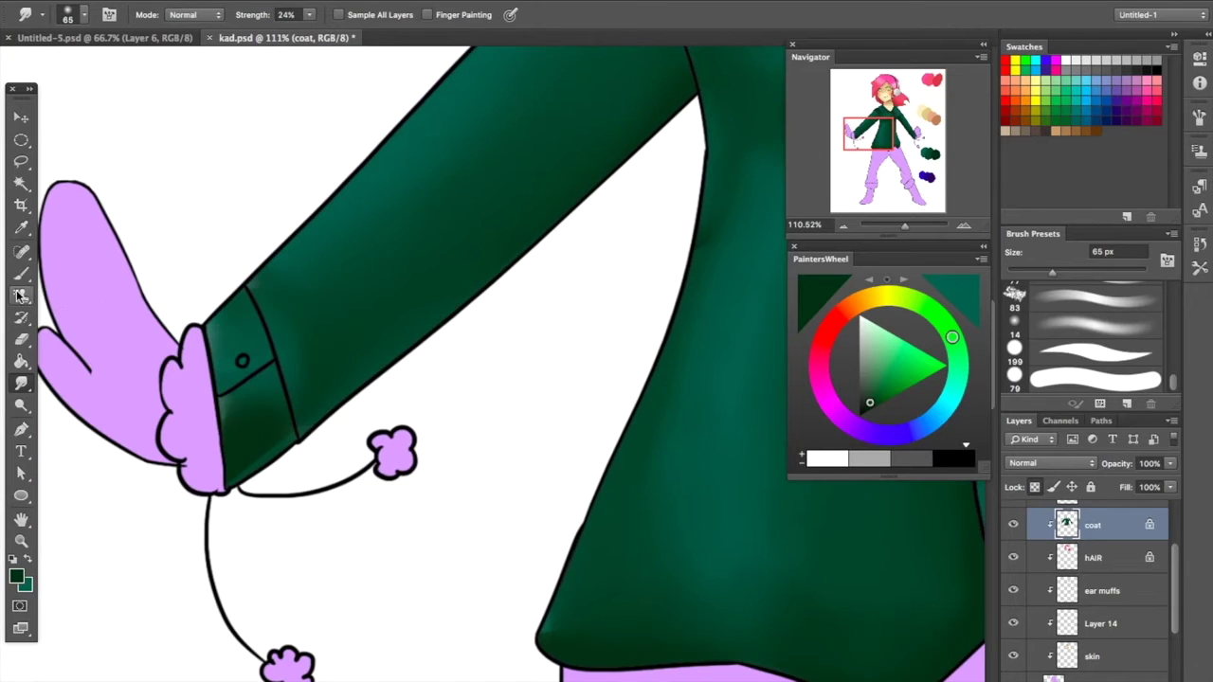
Pick an olive yellow and fill the small cuff buttons with the Paint Bucket on the mittens layer
left_click(21, 361)
left_click(16, 575)
left_click(989, 304)
left_click(1145, 108)
key("alt+bracketright")
left_click(896, 140)
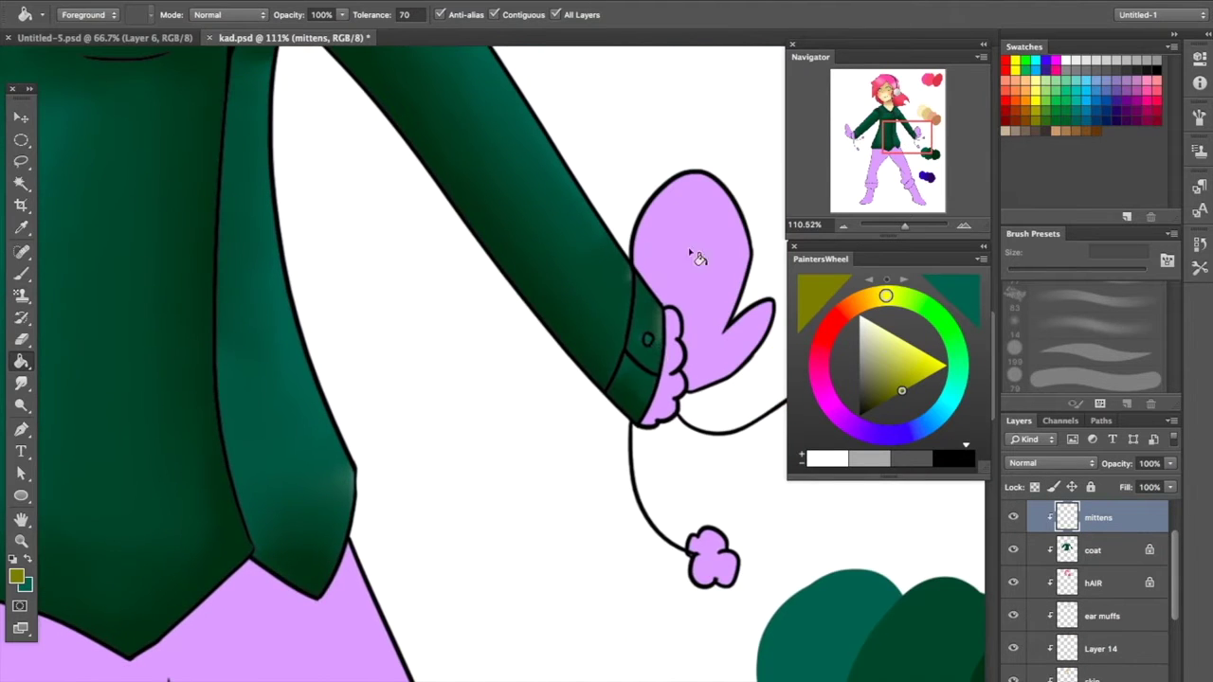
key("ctrl+0")
key("b")
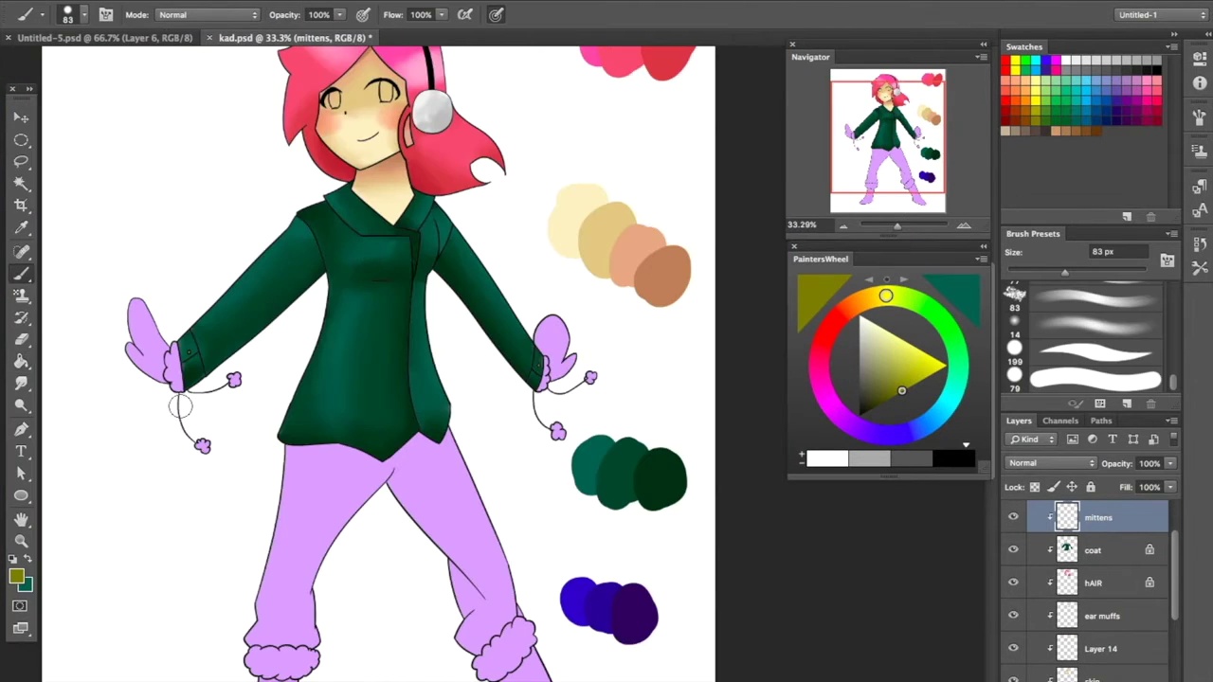
left_click(917, 140)
Choose a light red and paint both mittens with the 83 px brush on the mittens layer
left_click(17, 575)
left_click(990, 121)
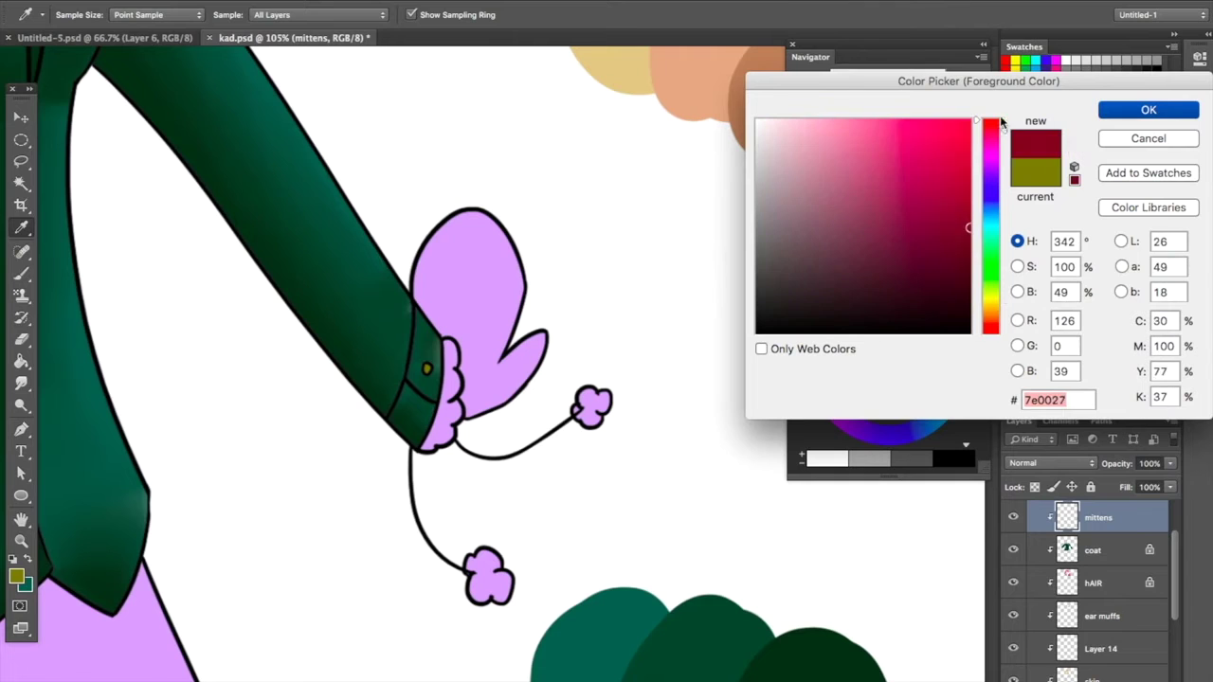
mouse_move(838, 127)
left_mouse_down()
mouse_move(824, 132)
mouse_move(803, 87)
mouse_move(885, 143)
left_mouse_up()
key("Return")
mouse_move(459, 247)
left_mouse_down()
mouse_move(433, 211)
mouse_move(431, 289)
left_mouse_up()
mouse_move(465, 327)
left_mouse_down()
mouse_move(516, 379)
mouse_move(483, 227)
left_mouse_up()
left_click(856, 135)
mouse_move(393, 408)
left_mouse_down()
mouse_move(379, 275)
mouse_move(261, 410)
left_mouse_up()
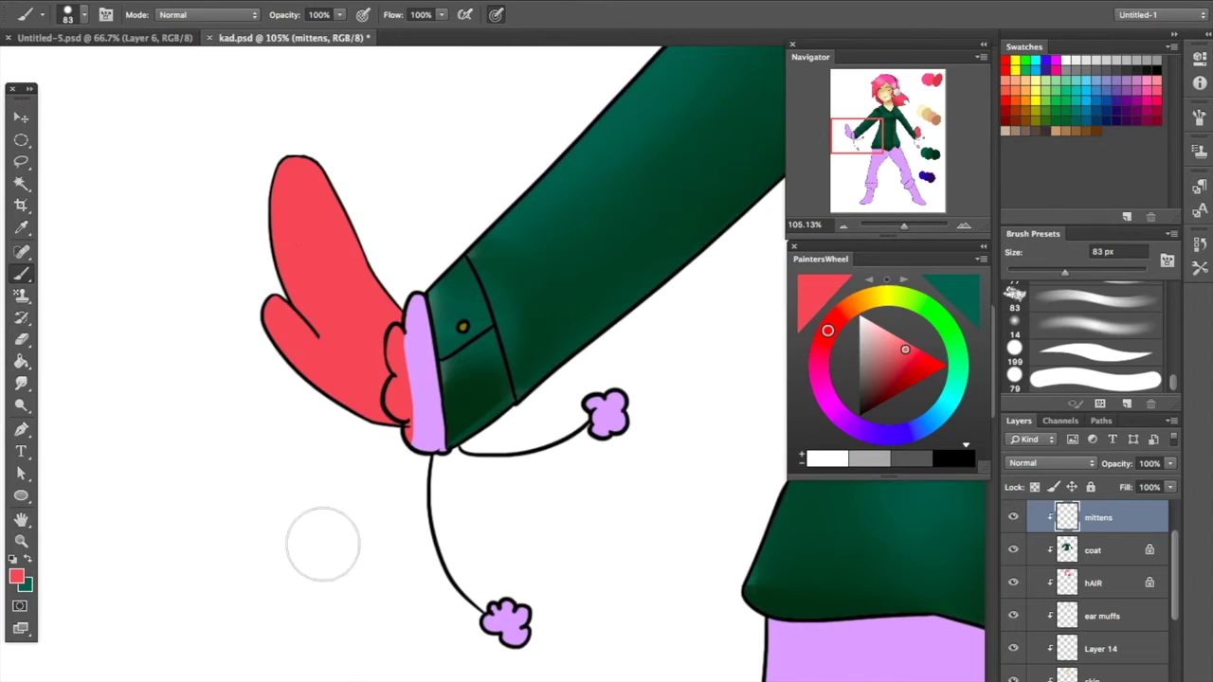
Paint dark red shading on both mittens near the cuffs, lock the layer's transparent pixels, and smudge the shading smooth
left_click(874, 180)
scroll(516, 559, "down", 3)
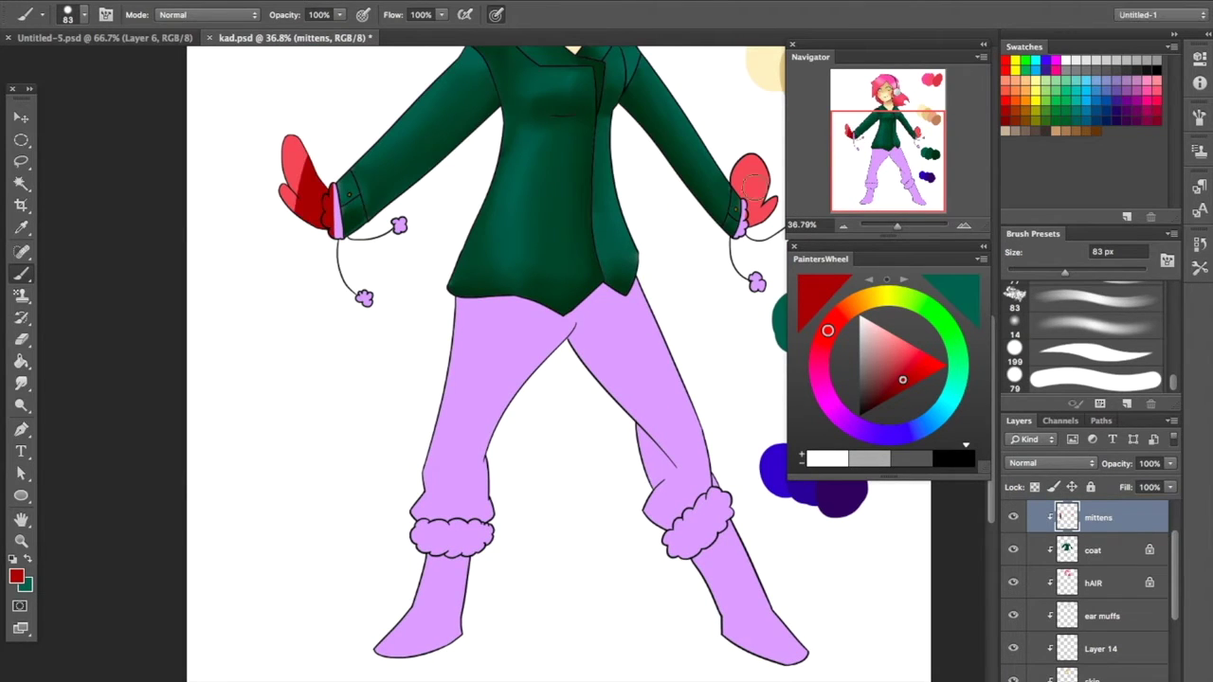
key("r")
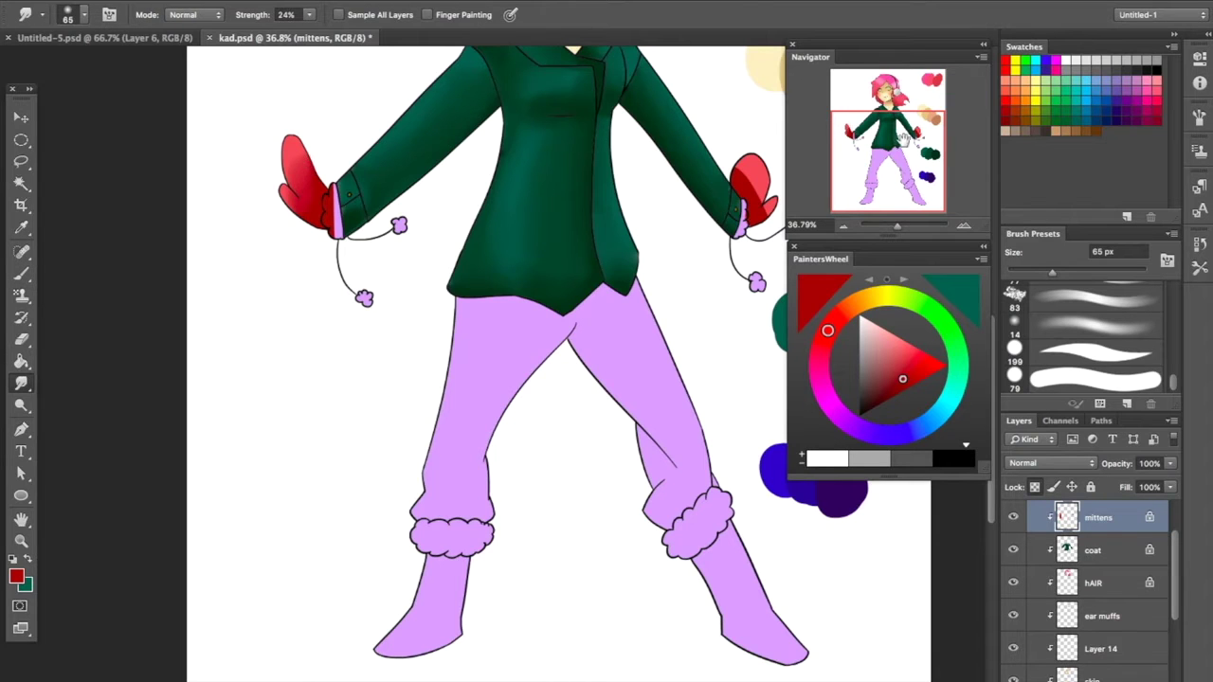
scroll(596, 139, "right", 3)
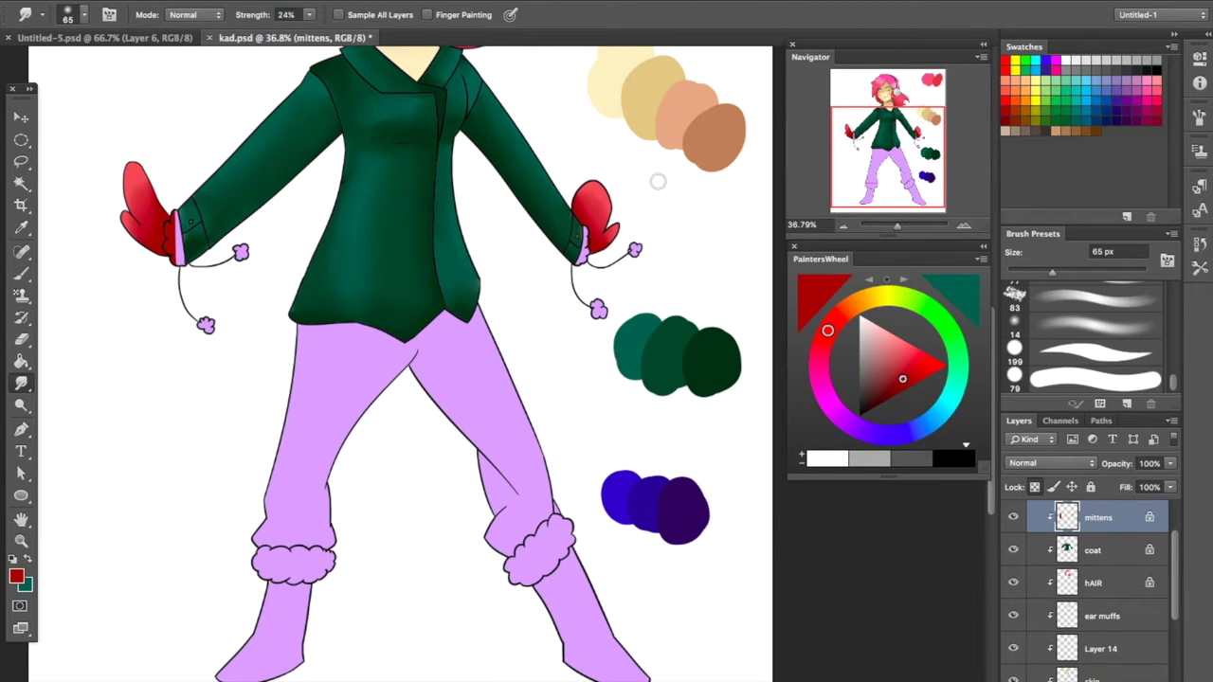
Hide the mittens layer and add a new layer above it
left_click(1013, 517)
key("ctrl+shift+n")
key("Return")
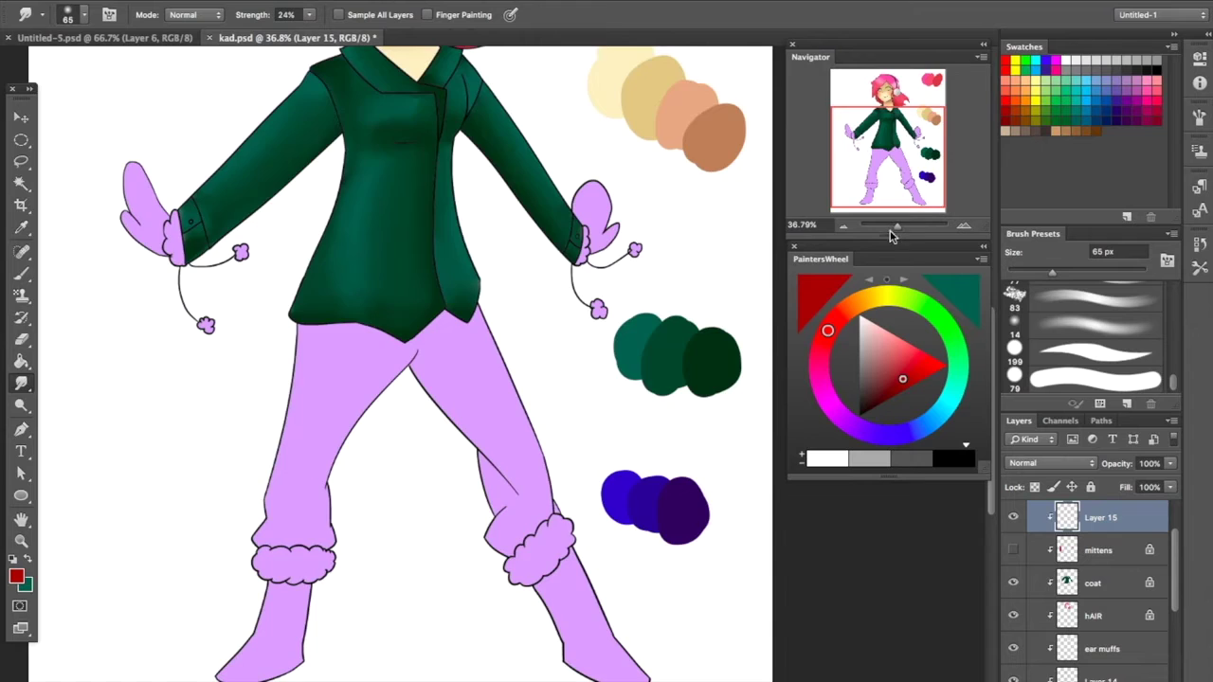
On the coat layer, paint the cuff nearest the colour swatches darkest green and smudge it into the sleeve at 37 px
left_click_drag(891, 235, 904, 228)
left_click(918, 140)
left_click(1072, 583)
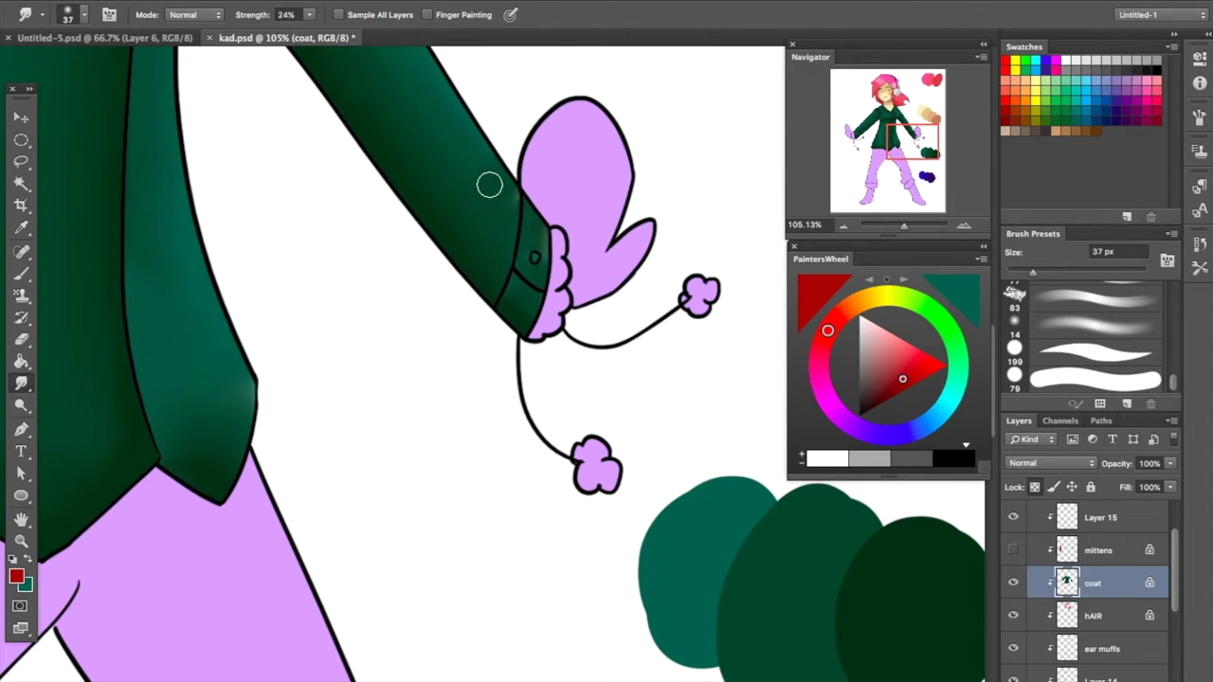
key("b")
left_click(753, 560, "alt")
left_click(845, 582, "alt")
left_click_drag(500, 143, 533, 327)
left_click(22, 381)
left_click_drag(458, 142, 474, 193)
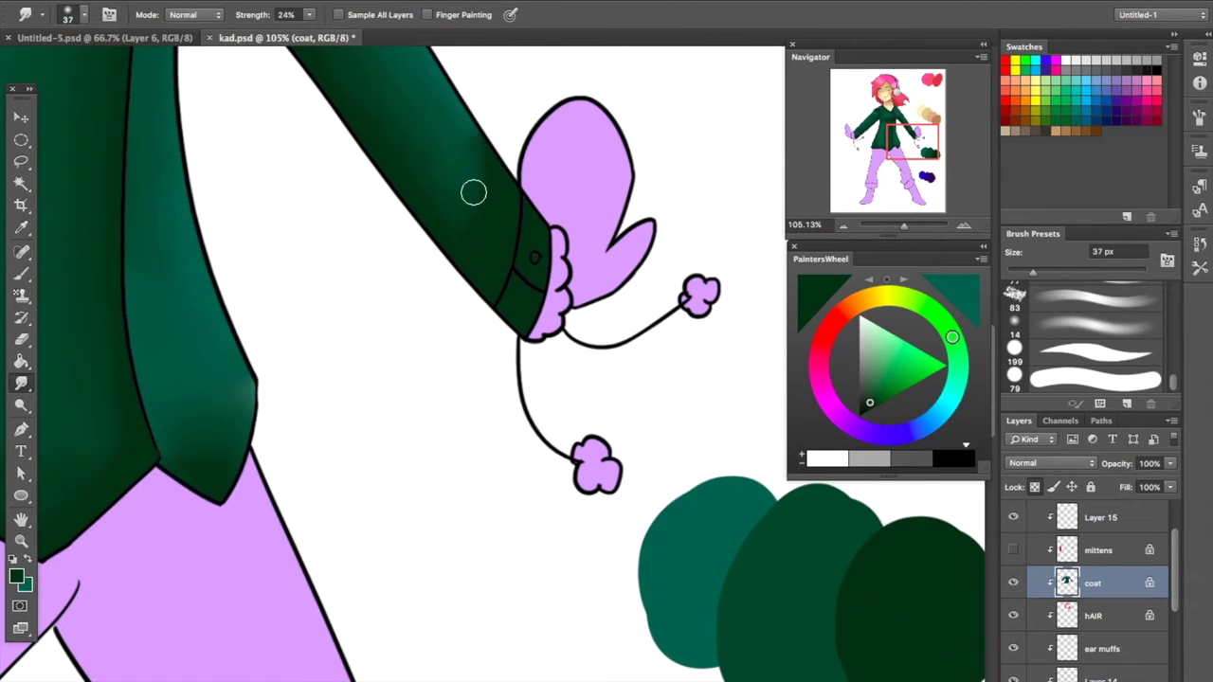
Paint the opposite cuff and sleeve end darkest green and smudge the edge into the sleeve
left_click_drag(921, 144, 877, 142)
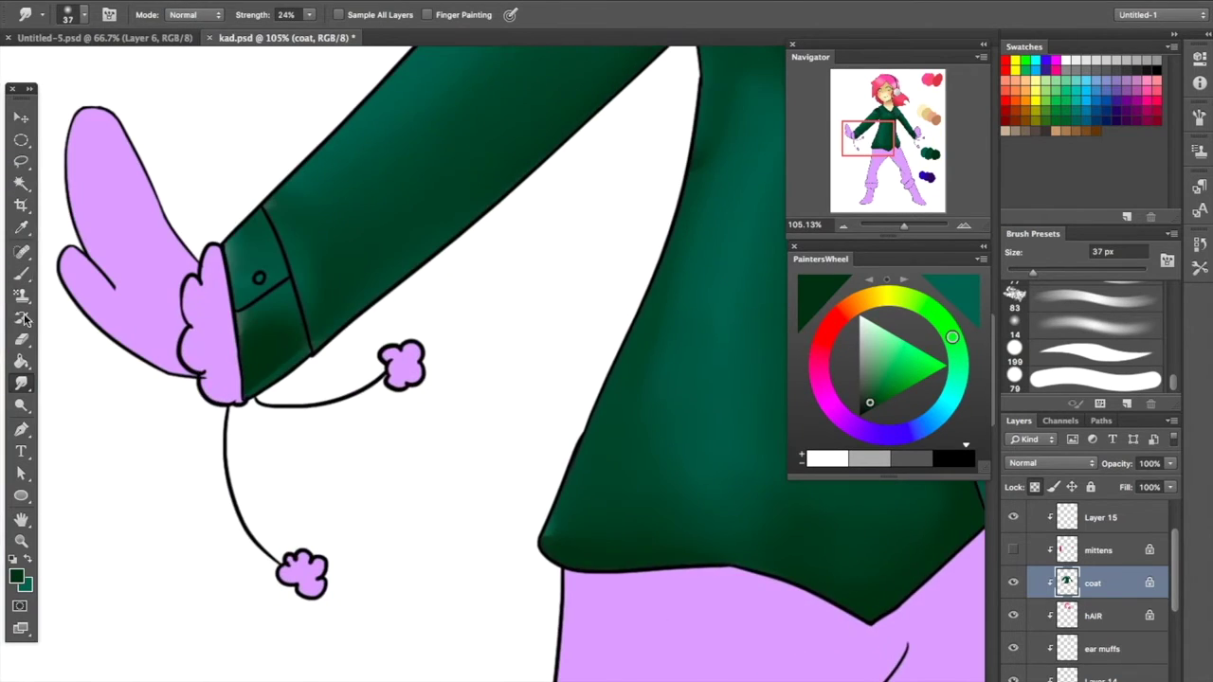
key("b")
left_click(22, 381)
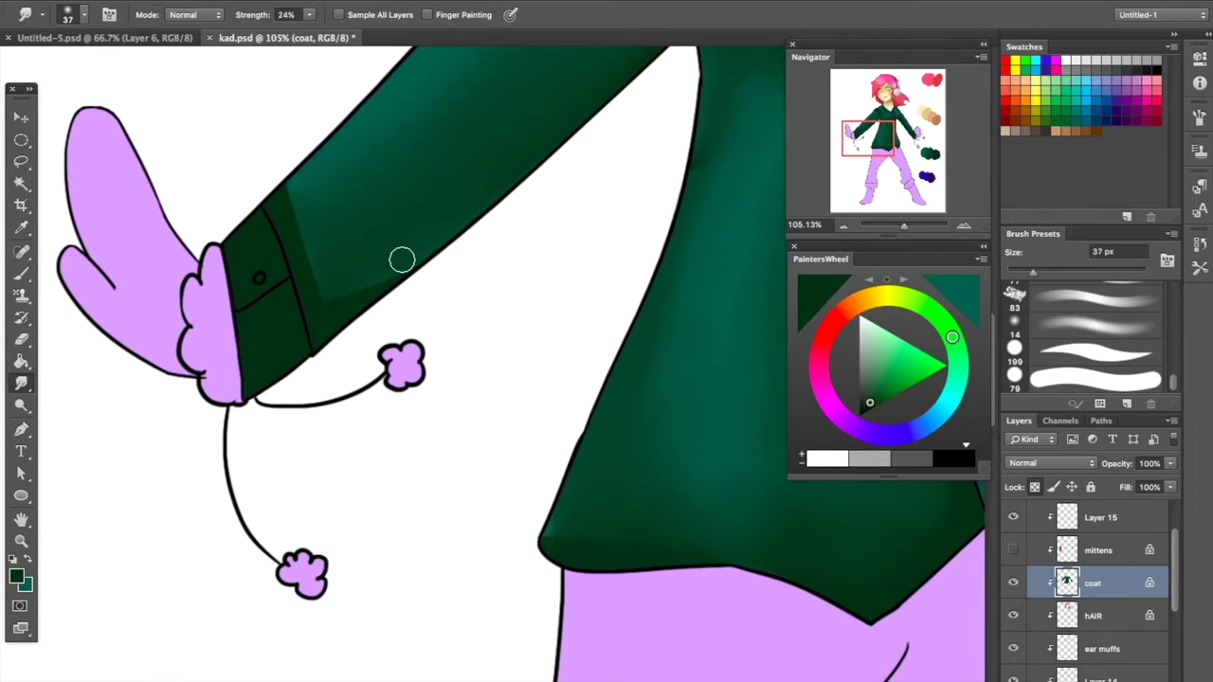
scroll(358, 149, "right", 5)
scroll(358, 149, "down", 5)
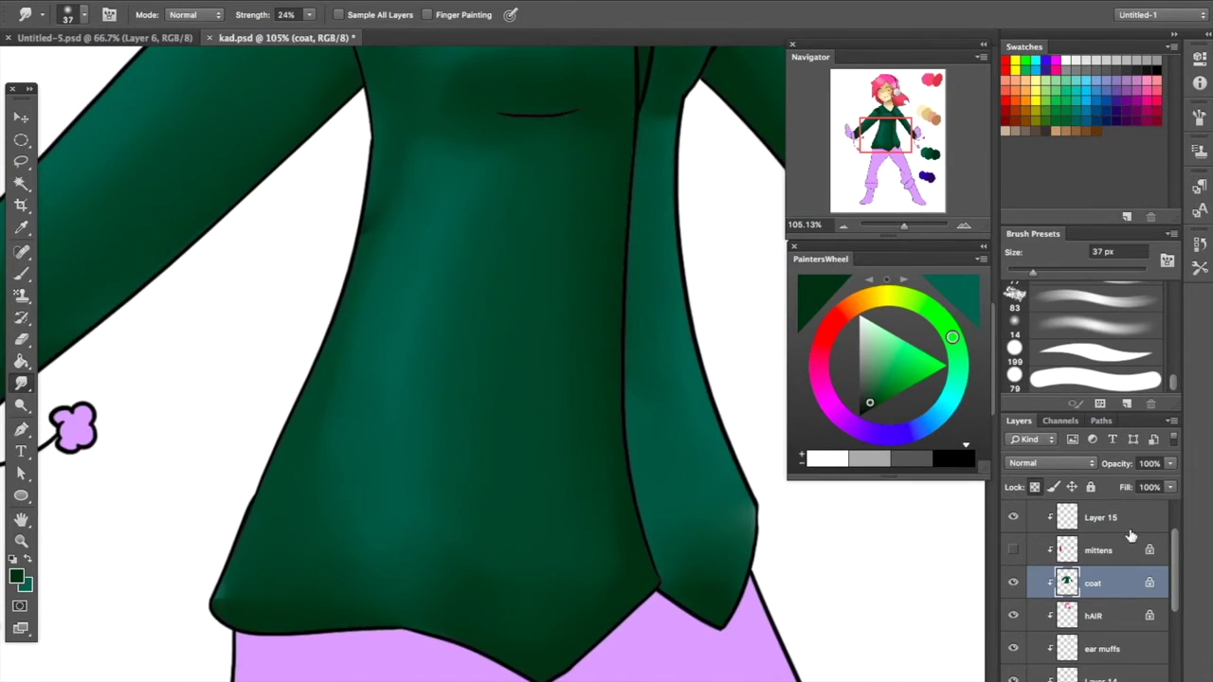
On Layer 15, fill the fur trim and both pompoms of the mitten farthest from the colour swatches with white
left_click(1097, 549)
scroll(474, 379, "up", 8)
left_click(1012, 550)
left_click(1012, 550)
left_click(1100, 517)
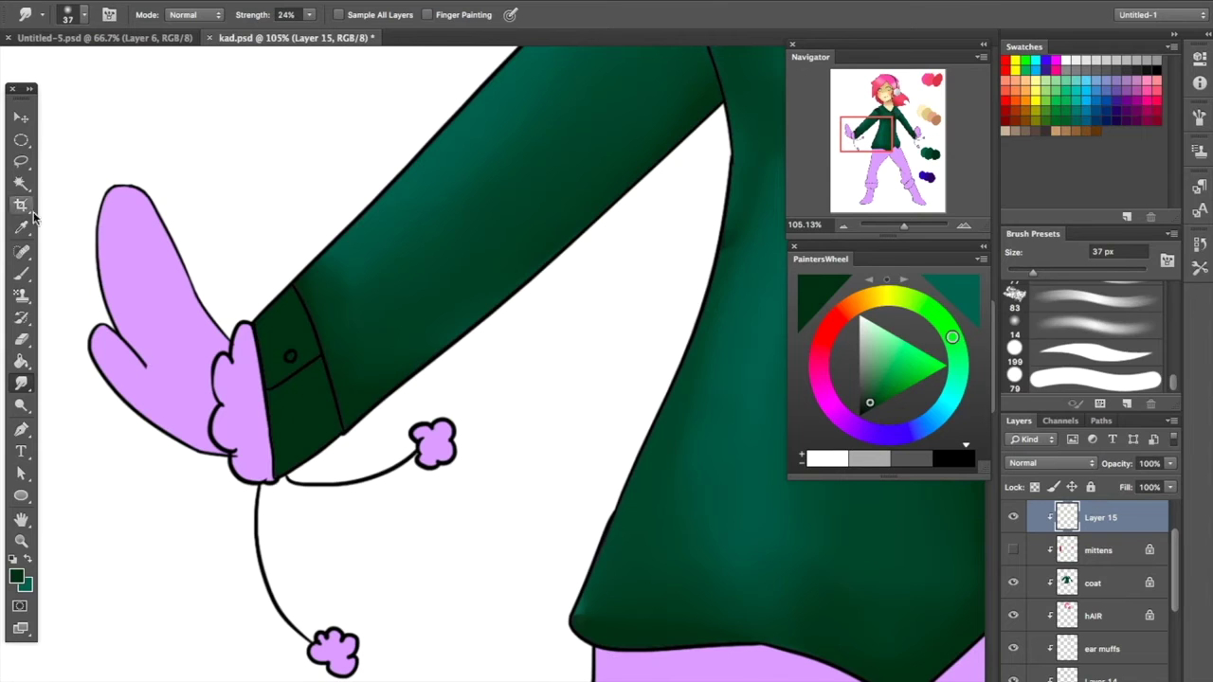
left_click(23, 360)
left_click(859, 316)
left_click(244, 398)
left_click(433, 444)
left_click(332, 653)
Fill the other mitten's pompoms and fur trim with white, and show the mittens layer again
scroll(568, 427, "right", 10)
left_click(625, 495)
left_click(729, 327)
key("b")
left_click(23, 360)
left_click(586, 303)
left_click(21, 274)
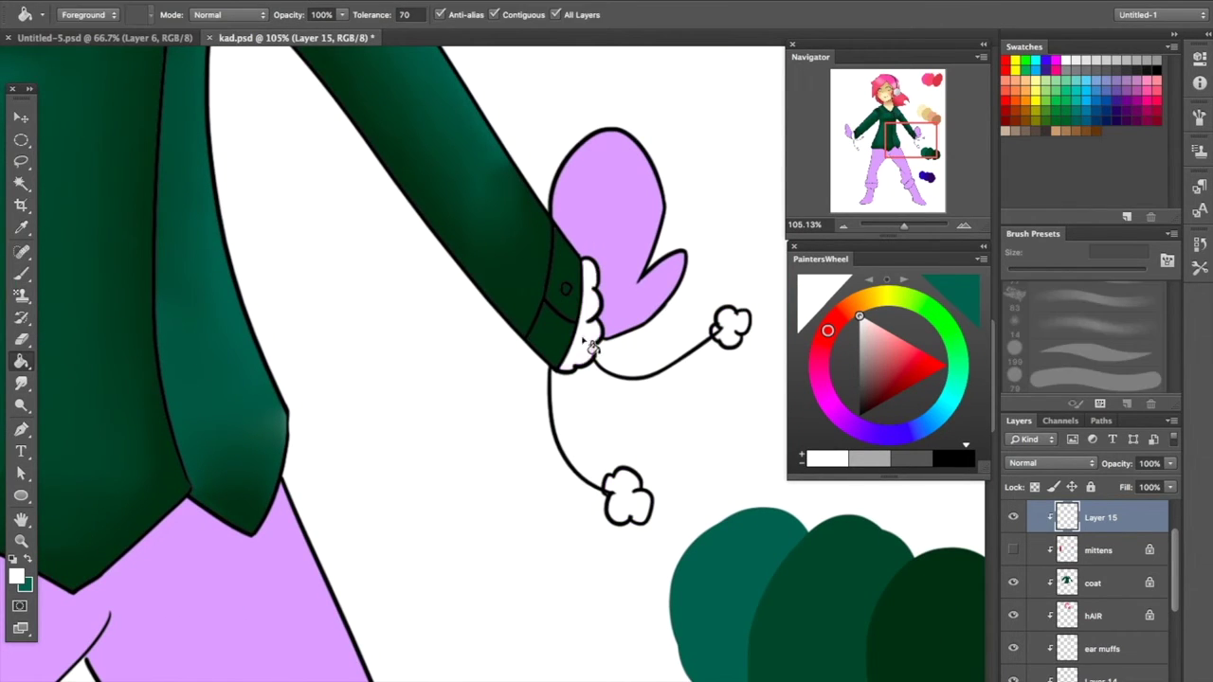
left_click(1012, 550)
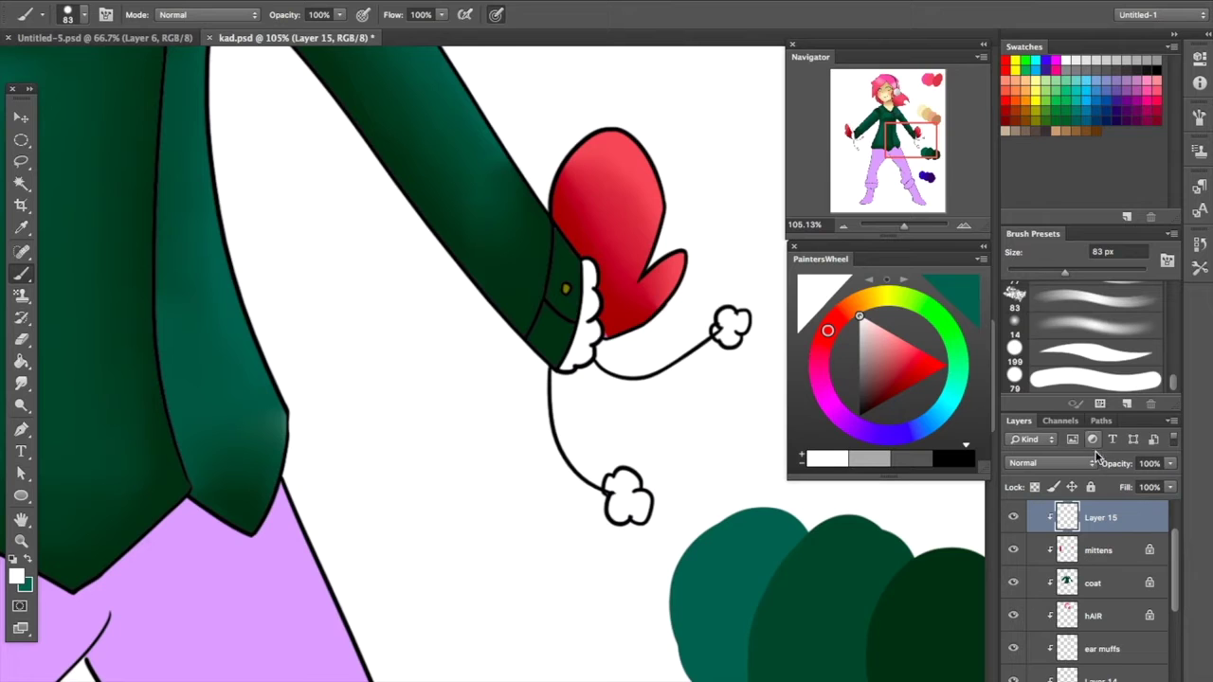
Choose the soft 14 px brush, pick a light grey, and lock the transparent pixels of Layer 15
left_click(1061, 331)
key("F5")
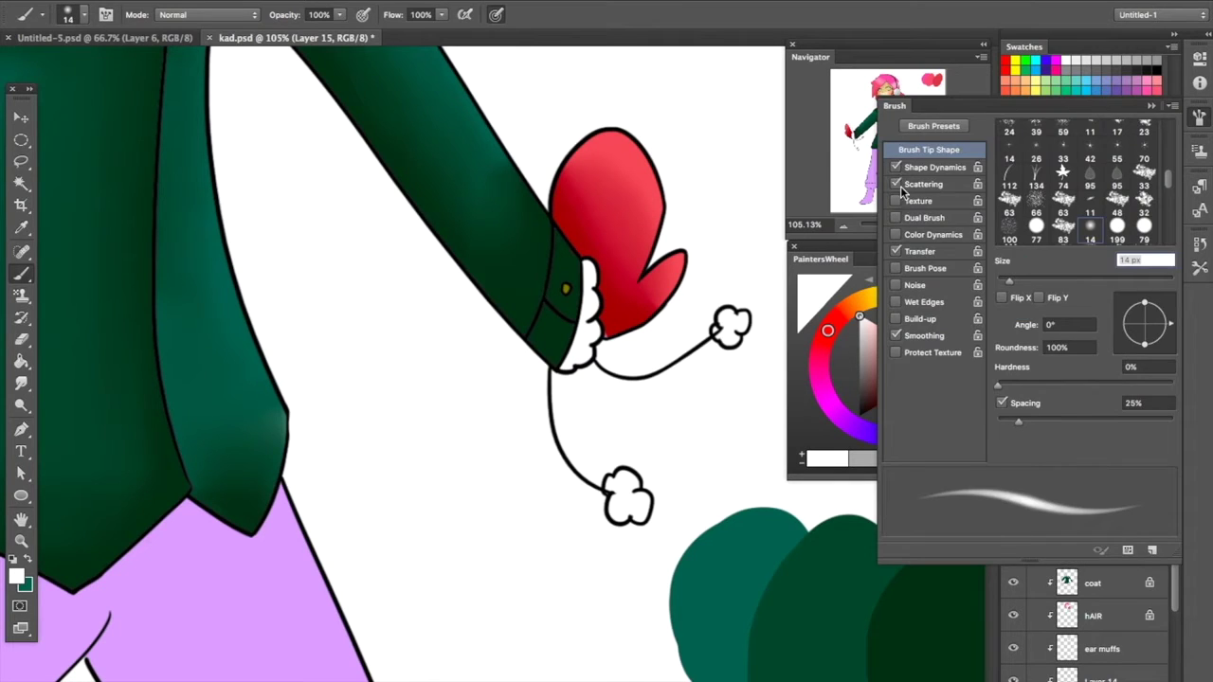
key("F5")
left_click(620, 326, "alt")
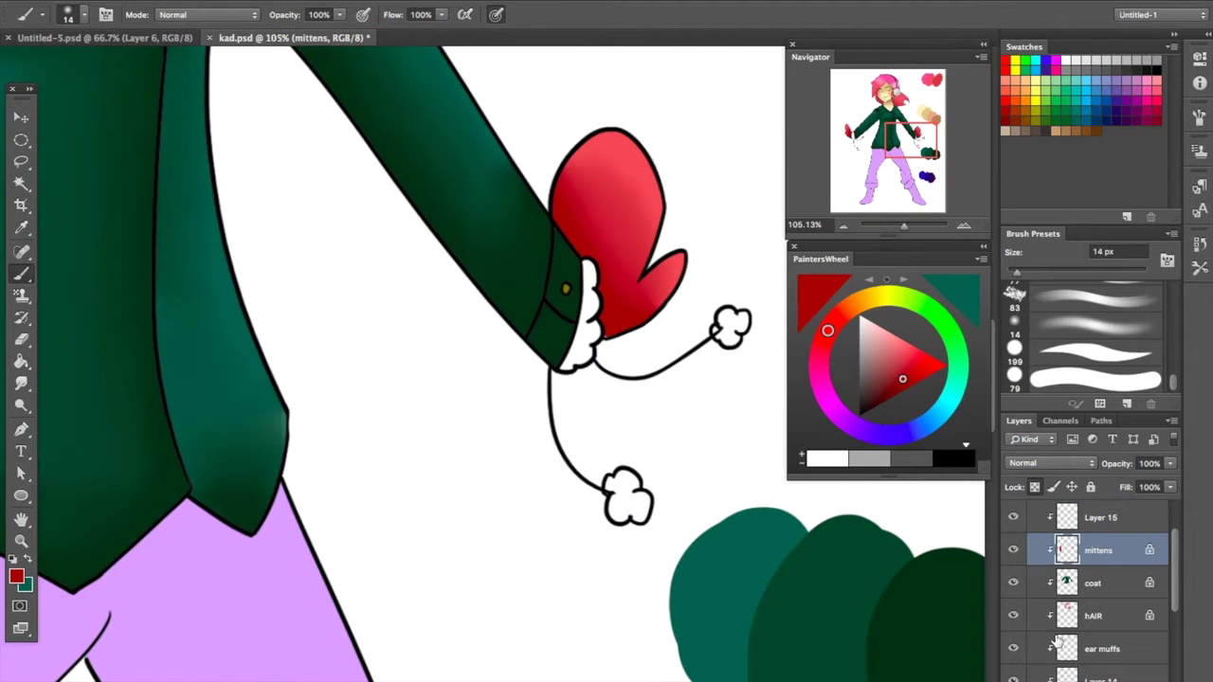
key("alt+bracketleft")
key("alt+bracketleft")
key("alt+period")
left_click(15, 573)
left_click(587, 269)
key("Return")
left_click(1035, 486)
Shade the fur trims and pompoms of both mittens with light grey and a slightly darker grey
scroll(621, 516, "left", 10)
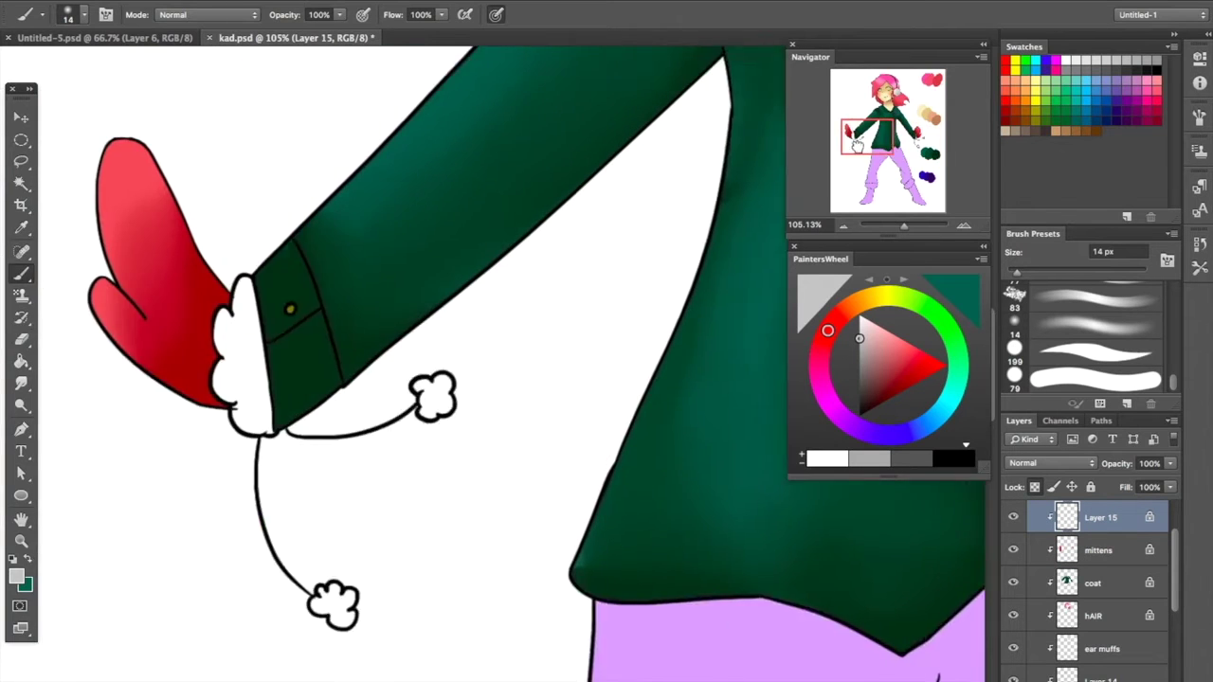
left_click_drag(317, 242, 319, 398)
left_click(17, 576)
key("Return")
left_click_drag(323, 299, 322, 398)
scroll(606, 379, "right", 10)
left_click_drag(597, 341, 609, 383)
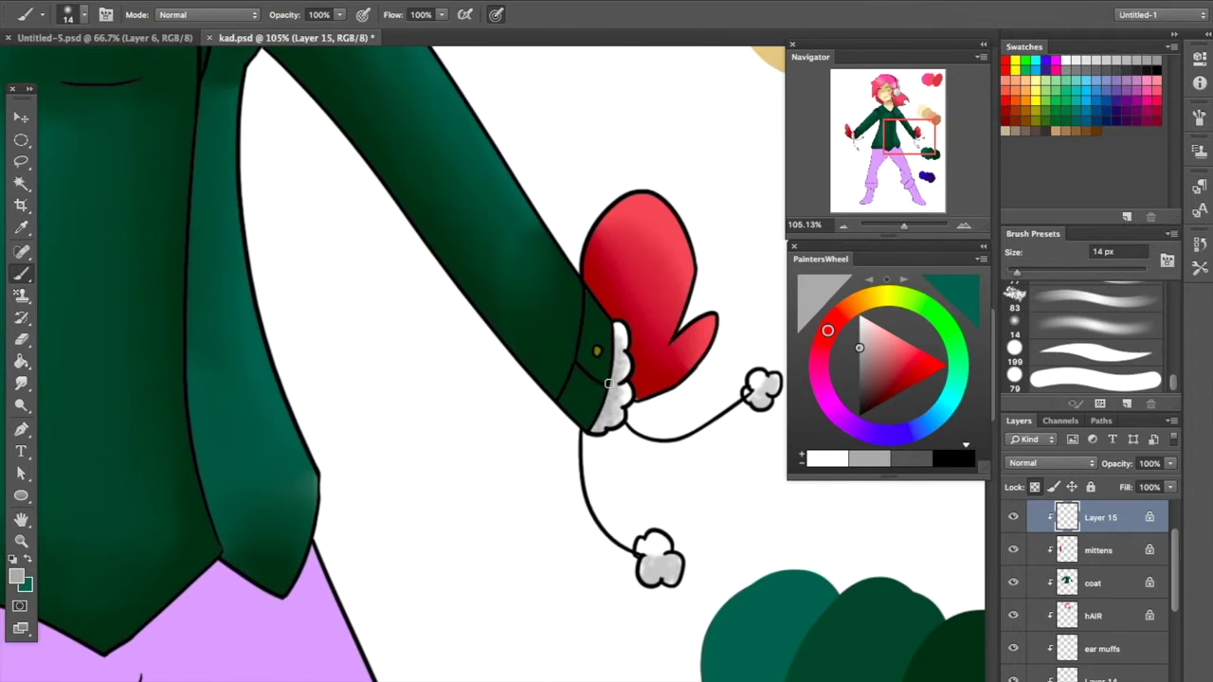
Fill the fur cuffs on both boots with white (ffffff) using the Paint Bucket
left_click_drag(904, 225, 901, 226)
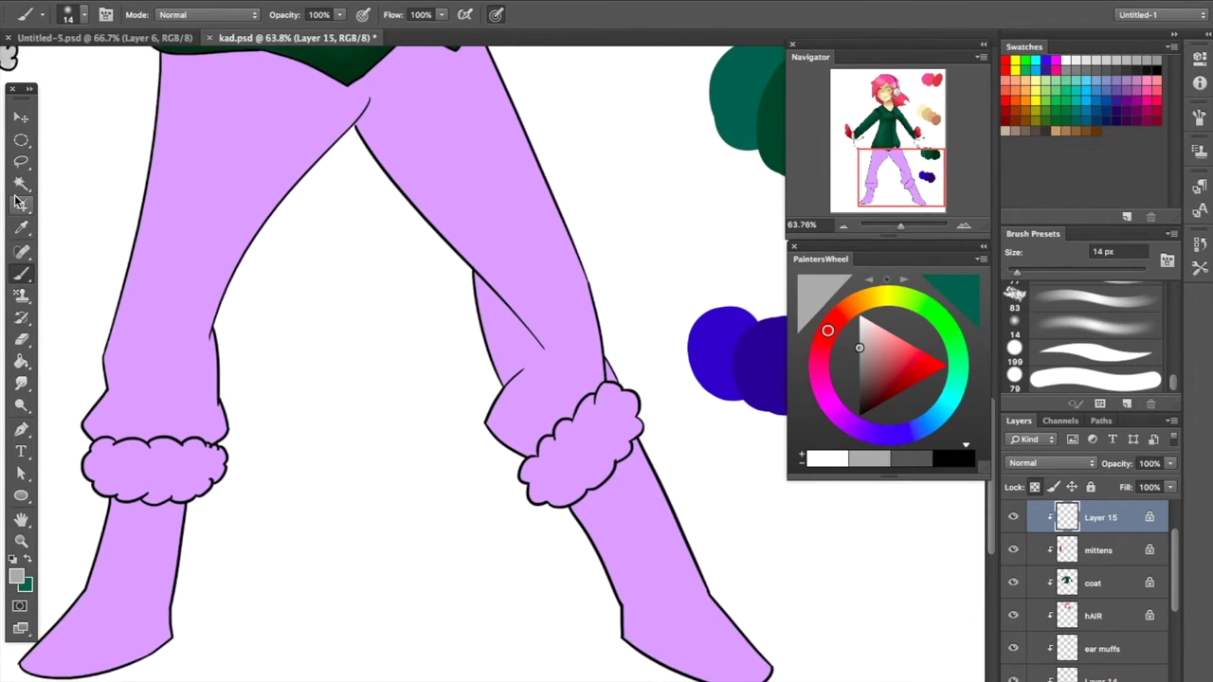
left_click(16, 575)
type("ffffff")
key("Return")
key("g")
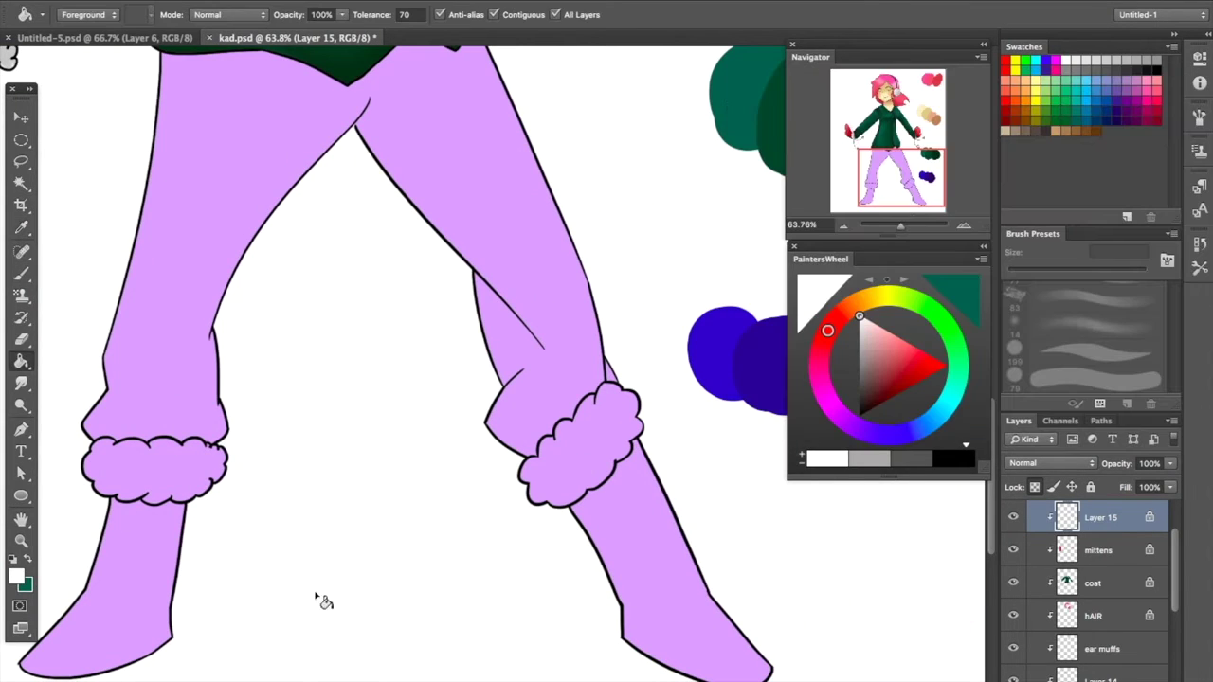
scroll(379, 379, "down", 3)
left_click(592, 407)
left_click(151, 412)
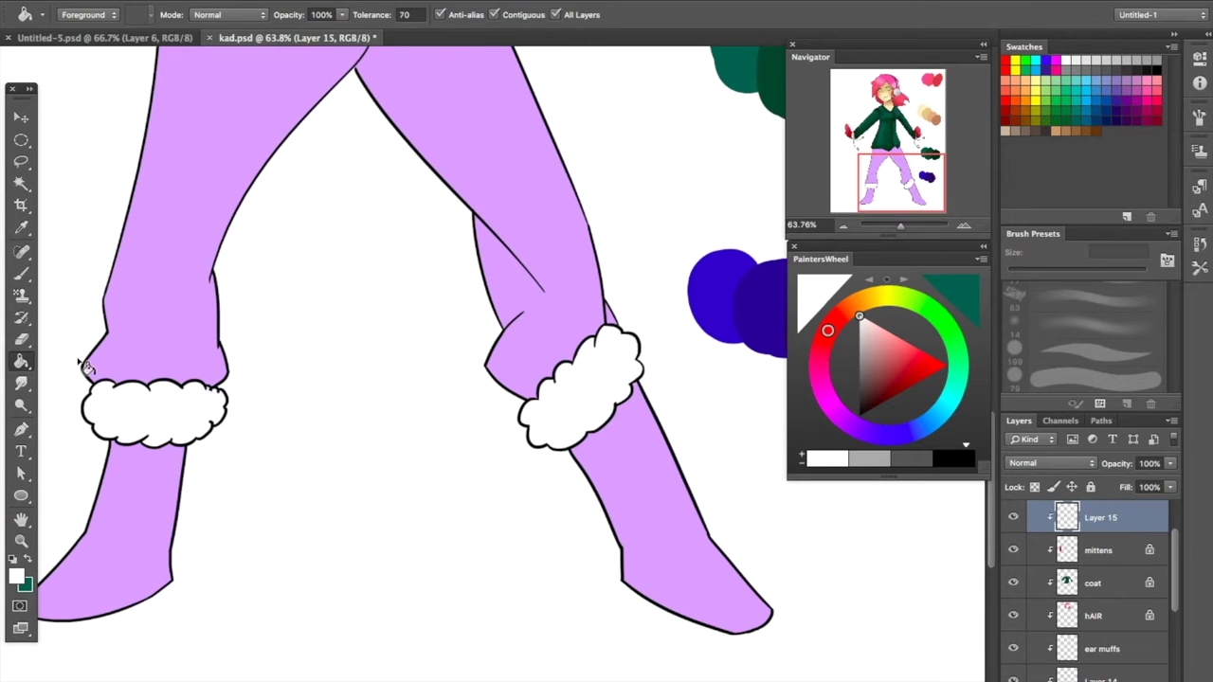
Shade both boots' fur cuffs with light grey (d0d0d0) using a 77 px brush
key("b")
left_click(16, 575)
type("cccccc")
key("Return")
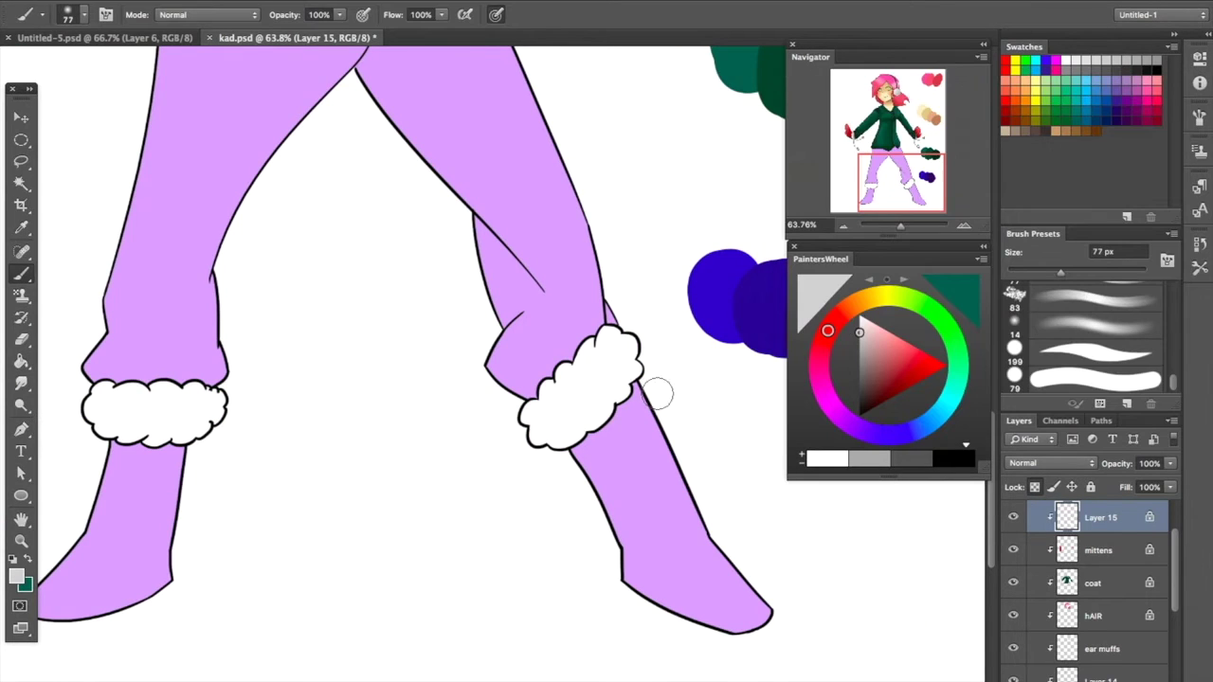
left_click_drag(550, 426, 606, 375)
left_click_drag(204, 398, 94, 417)
left_click_drag(626, 345, 607, 389)
Add a darker grey along the lower edges of both boots' fur cuffs
left_click(16, 575)
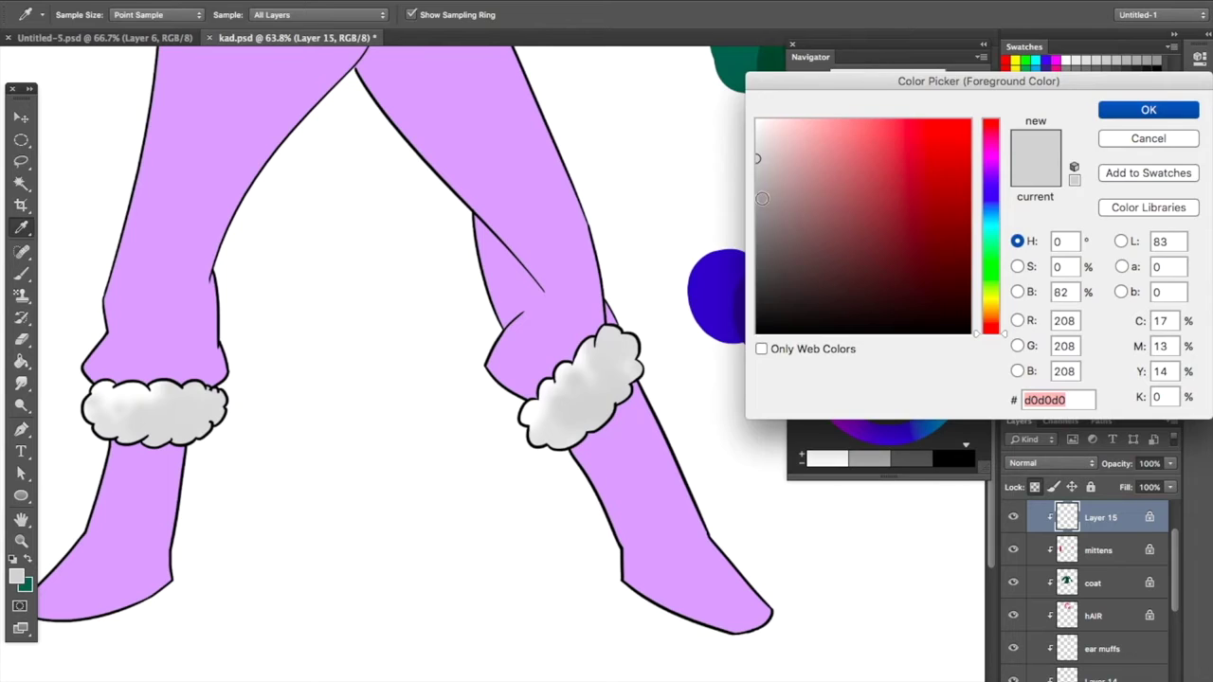
type("999999")
key("Return")
left_click_drag(550, 441, 635, 351)
left_click_drag(204, 431, 90, 448)
scroll(113, 379, "up", 5)
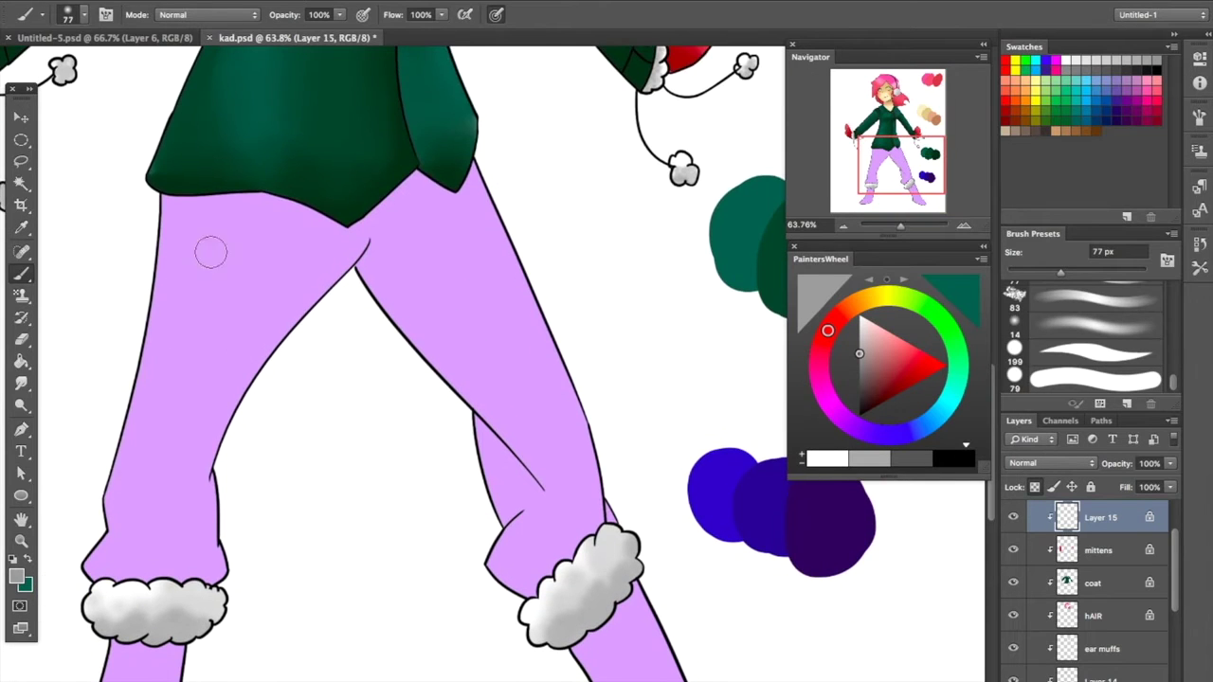
Add two clipped layers above Layer 15 named boots and pants
left_click(21, 361)
key("super+shift+n")
key("Escape")
scroll(1090, 569, "up", 1)
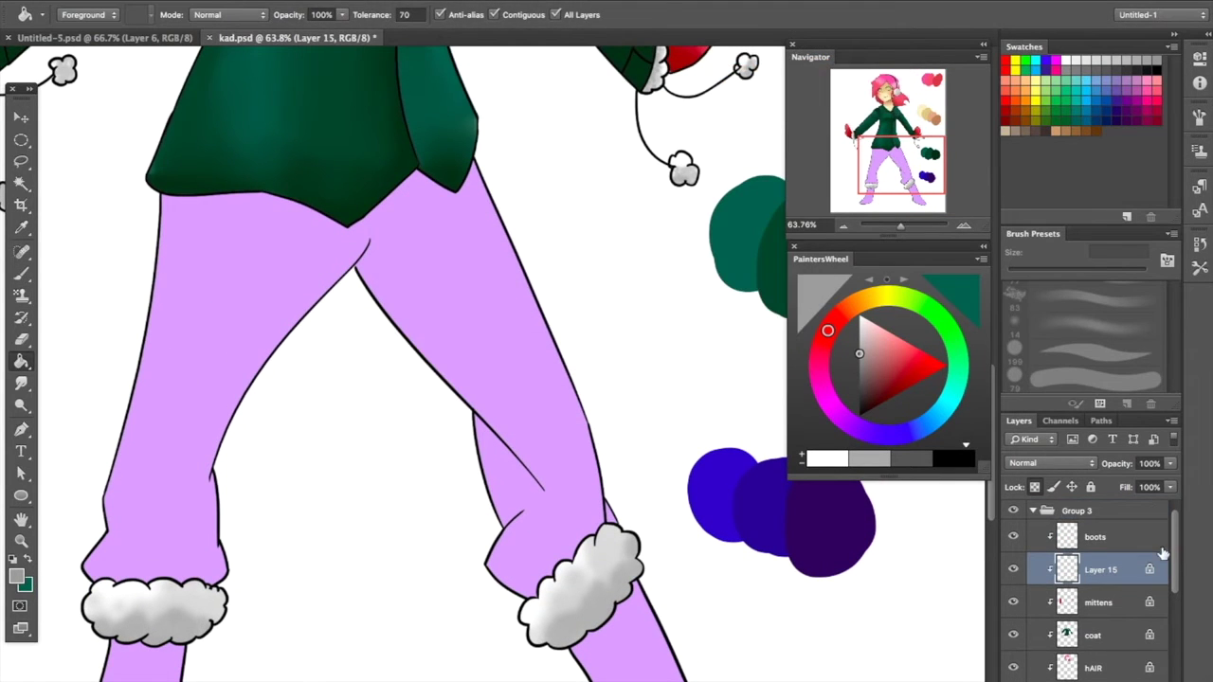
key("super+shift+n")
type("pants")
key("Return")
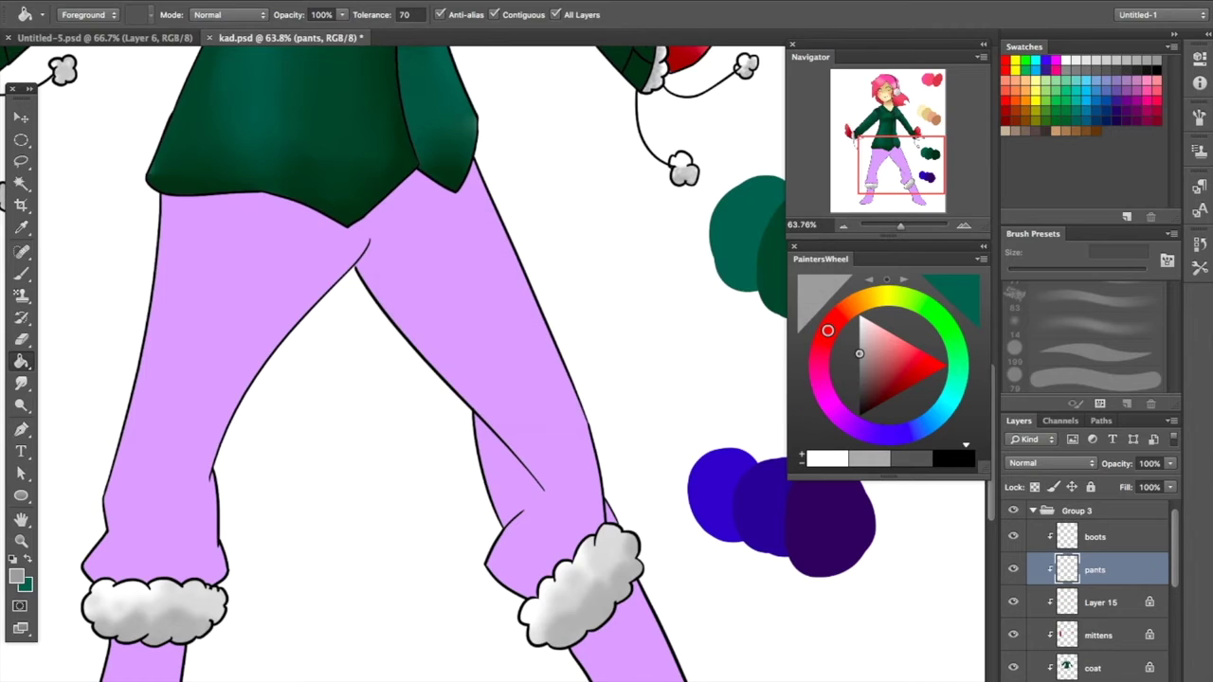
Sample the lightest blue from the colour swatches and fill the trousers with it on the pants layer
left_click(694, 481, "alt")
left_click(568, 474)
scroll(694, 545, "up", 5)
left_click(21, 274)
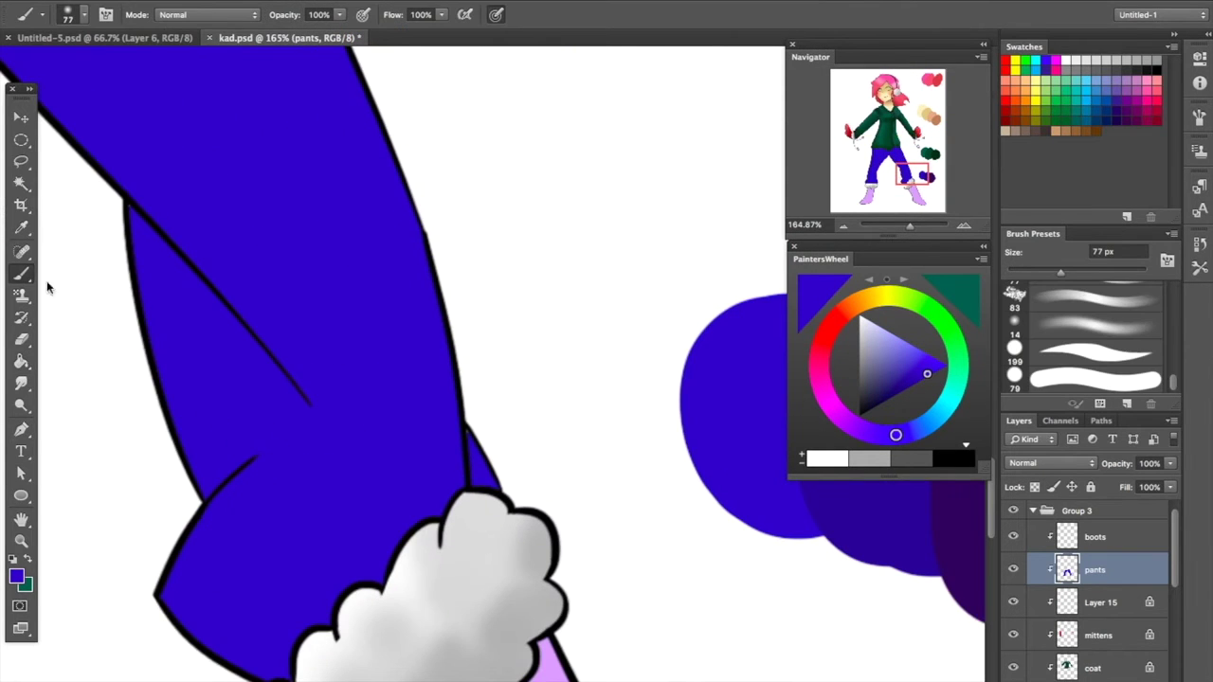
scroll(435, 452, "left", 10)
key("ctrl+z")
Lock the pants layer's transparent pixels and paint medium blue shading on both legs with the 79 px brush
left_click(1094, 379)
left_click_drag(851, 204, 893, 156)
left_click_drag(910, 226, 898, 225)
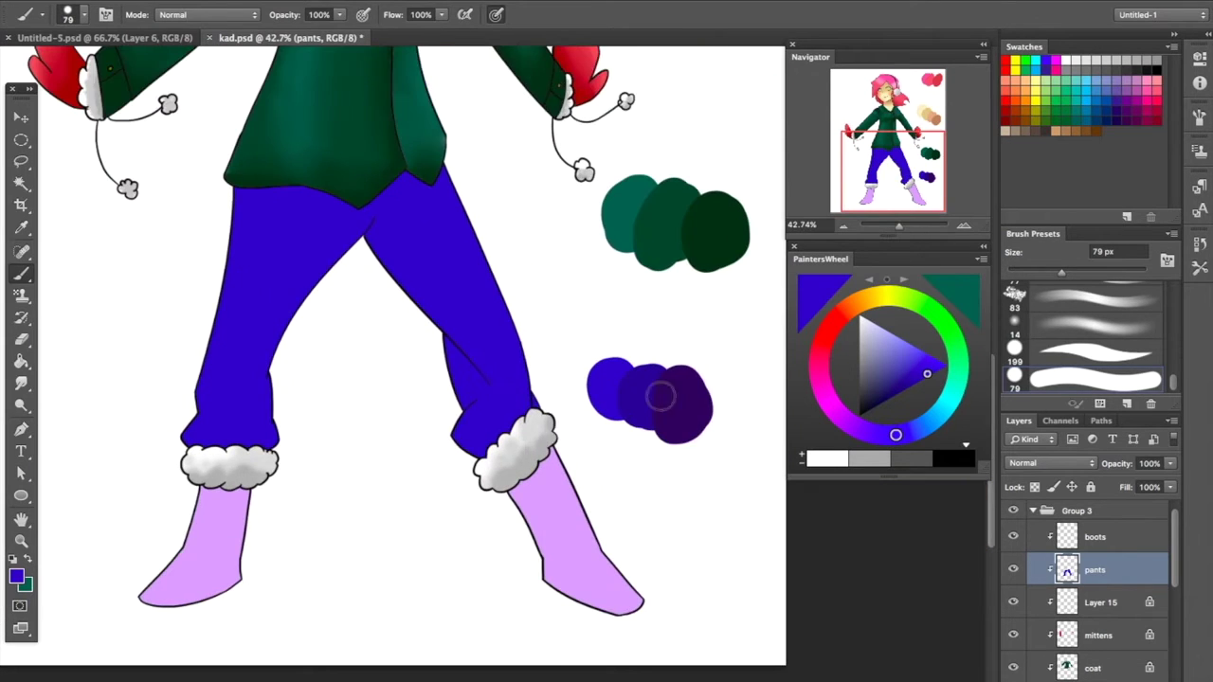
key("/")
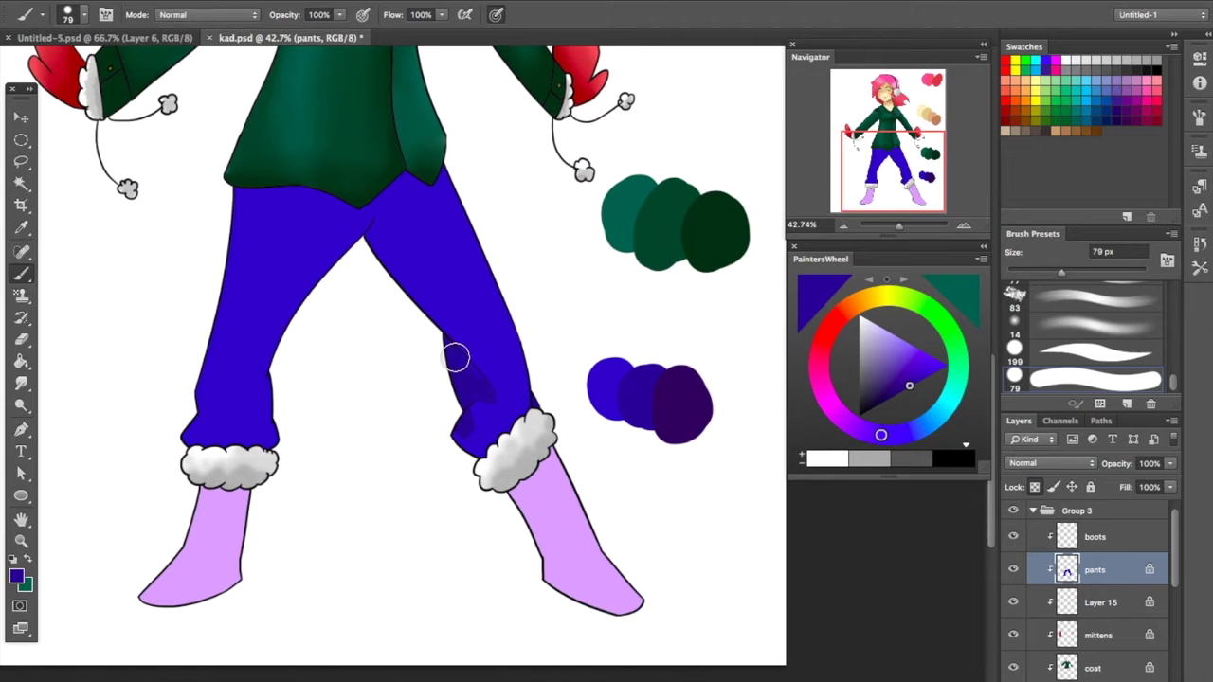
left_click_drag(365, 216, 241, 383)
Add dark purple shading along the inner leg and behind the knee, and blend the trouser shading with the Smudge tool
mouse_move(322, 199)
left_mouse_down()
mouse_move(214, 346)
mouse_move(255, 417)
left_mouse_up()
left_click(229, 378, "alt")
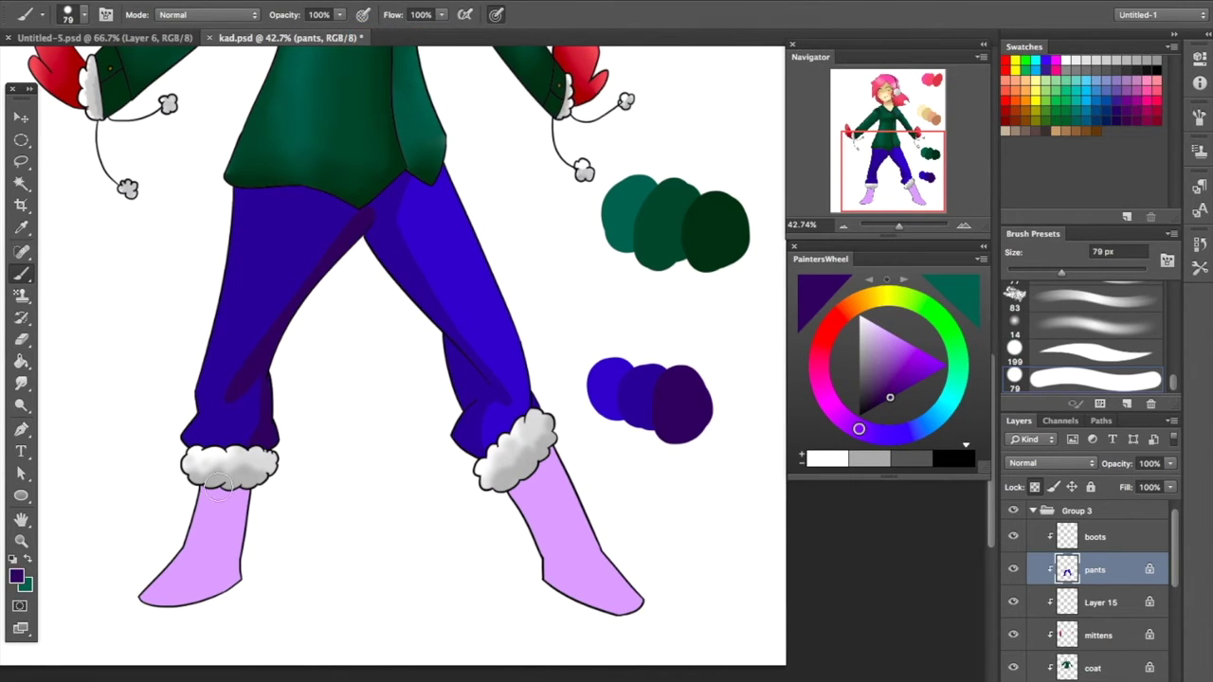
left_click(19, 383)
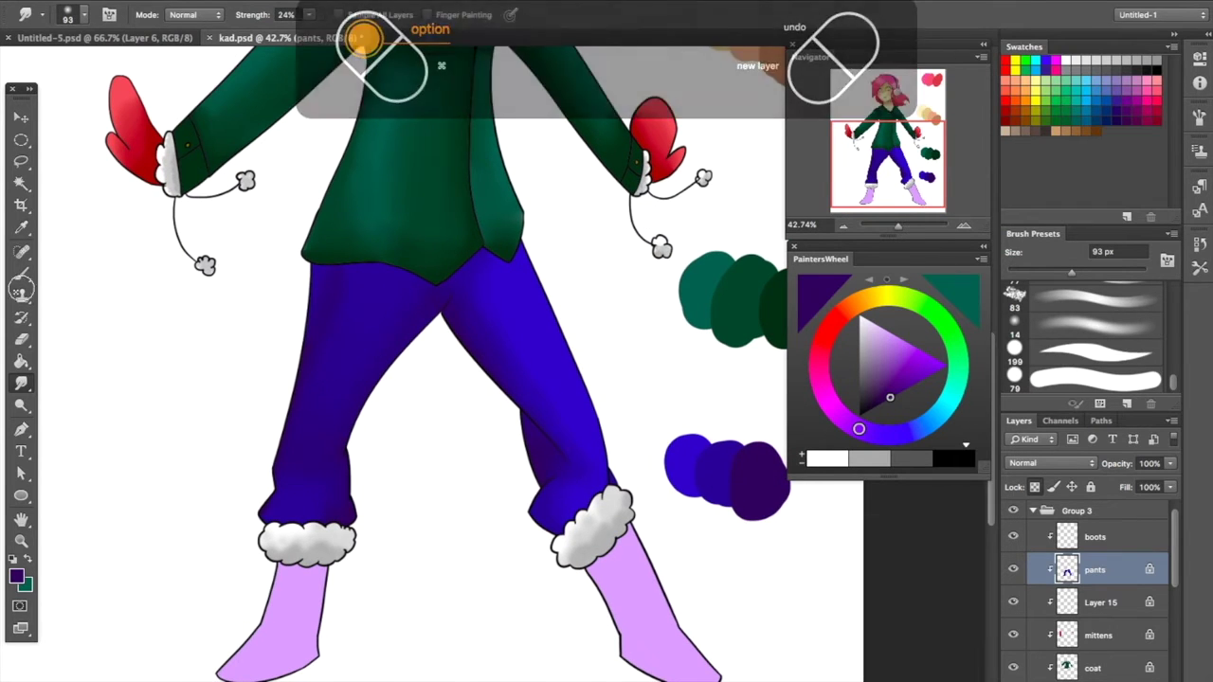
Sample the medium blue, darken it, and paint it along the outer edges of the trouser legs
left_click(733, 465, "alt")
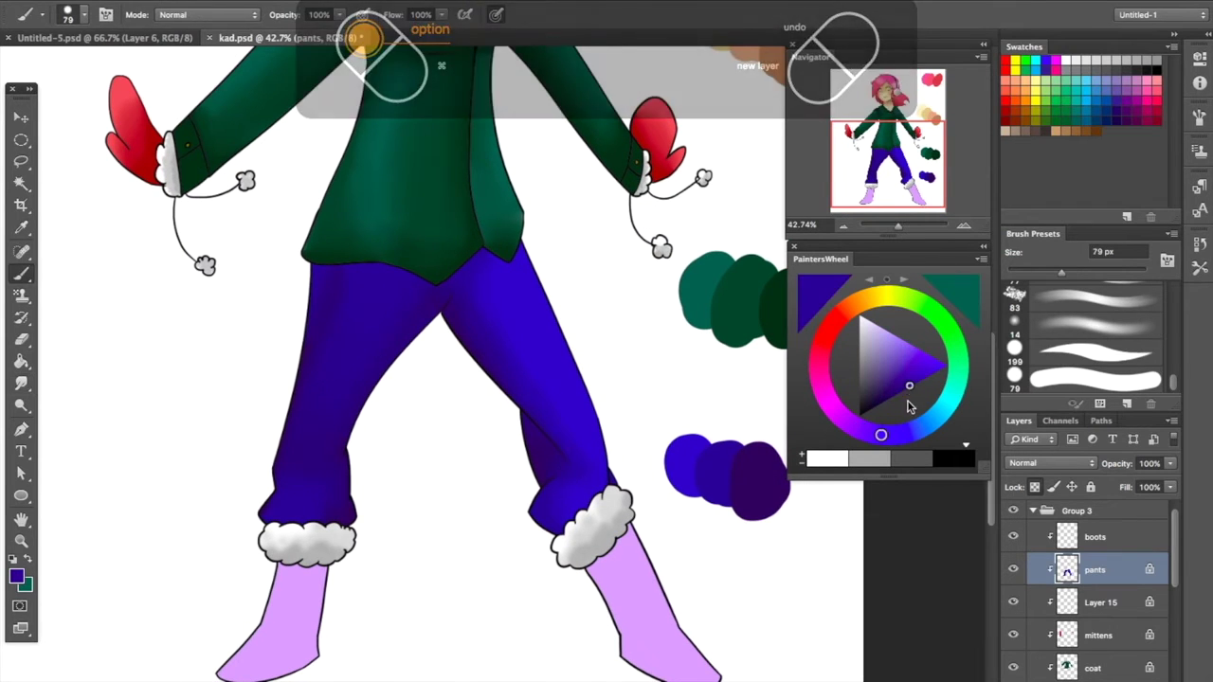
left_click(896, 393)
left_click_drag(537, 262, 606, 479)
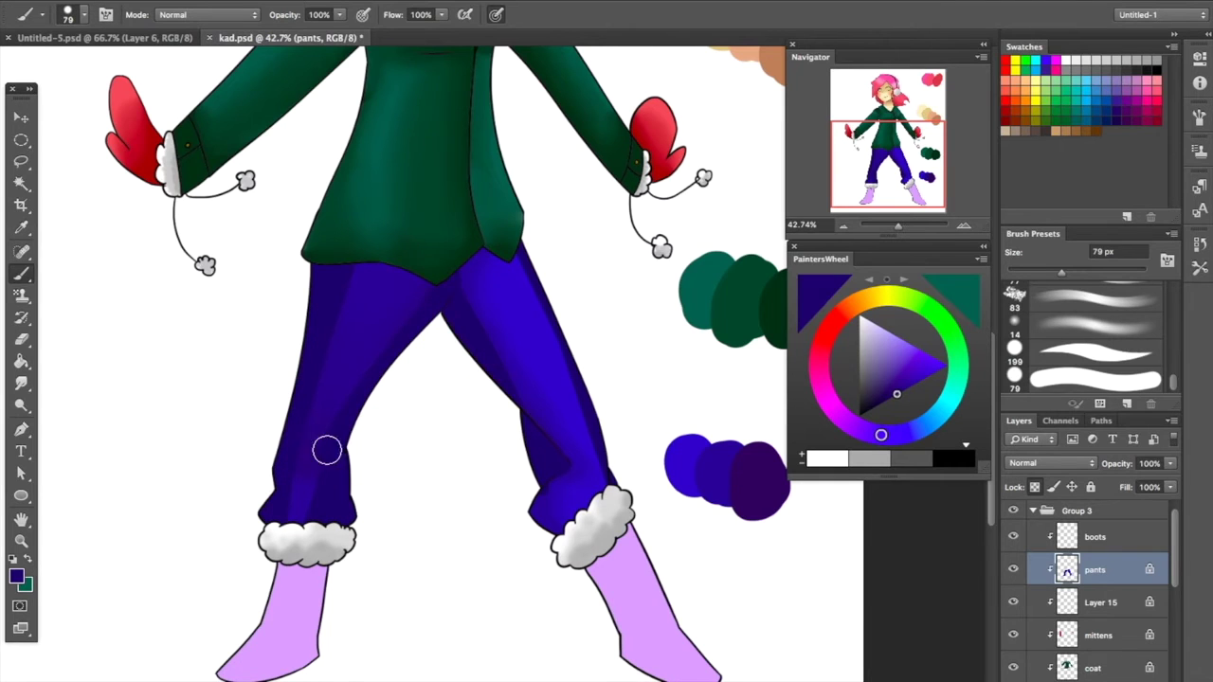
Blend the darker edge shading on both trouser legs with the Smudge tool at 24% strength
left_click(21, 383)
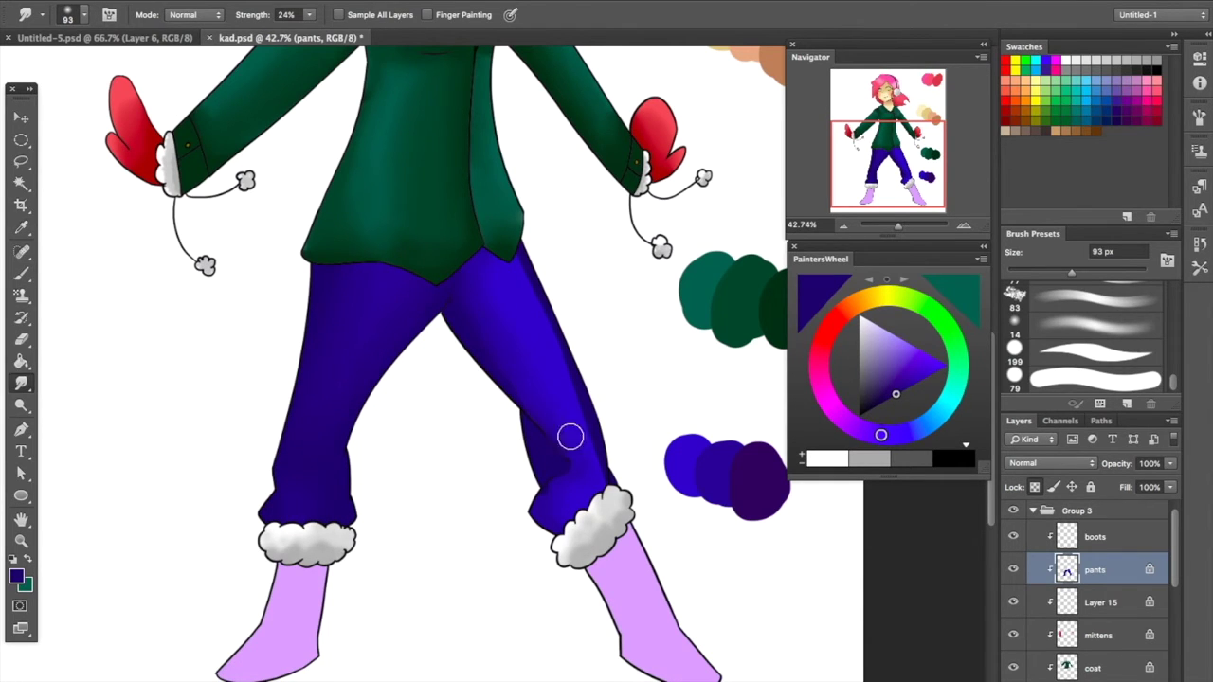
scroll(587, 485, "up", 8)
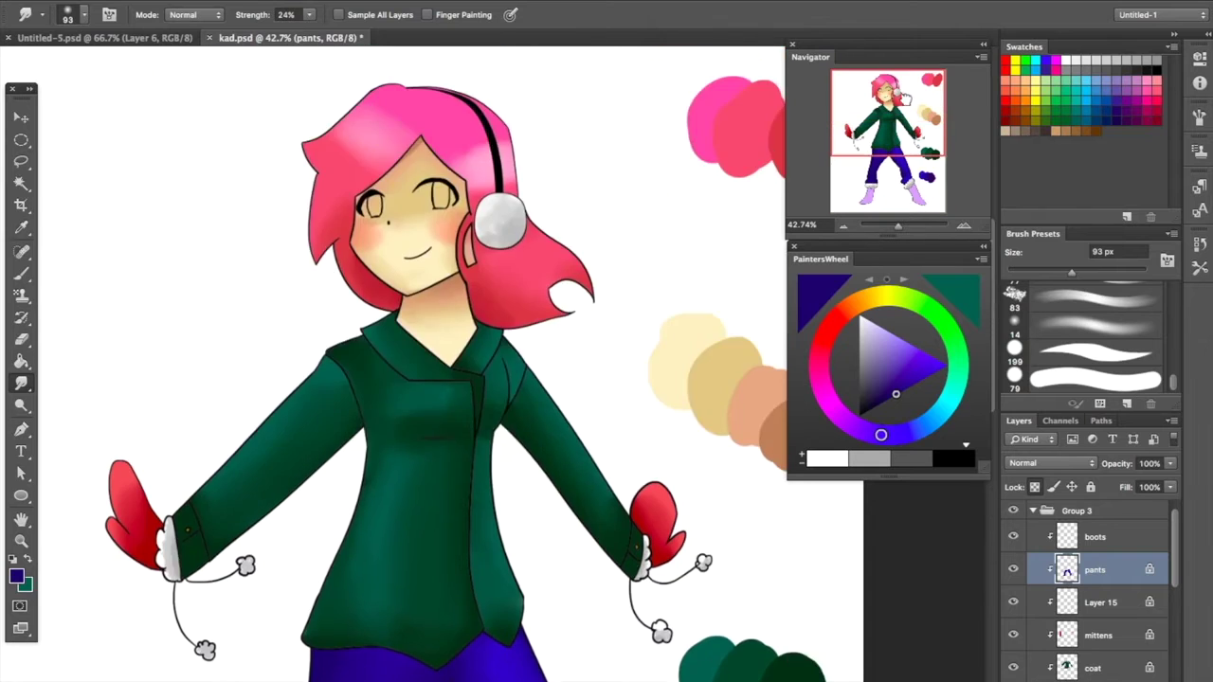
scroll(587, 485, "down", 10)
Fill both boots with a very dark red on the boots layer
left_click(1095, 536)
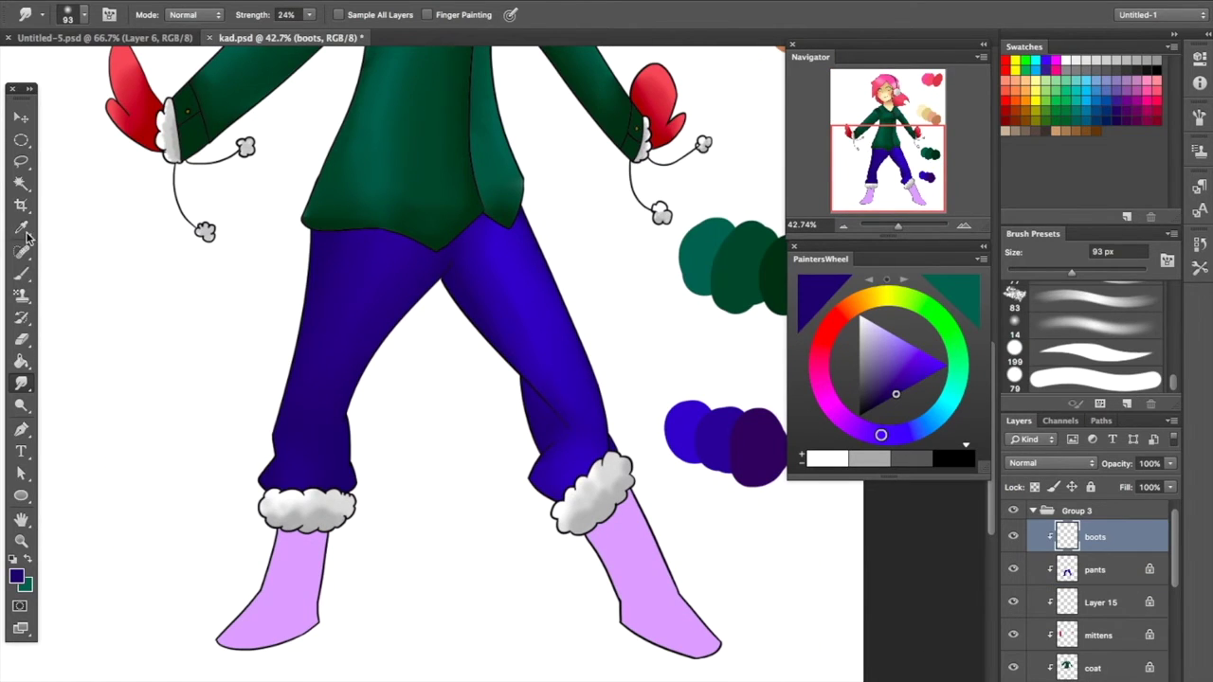
left_click(21, 363)
left_click(824, 336)
left_click(877, 405)
left_click(643, 588)
left_click(324, 606)
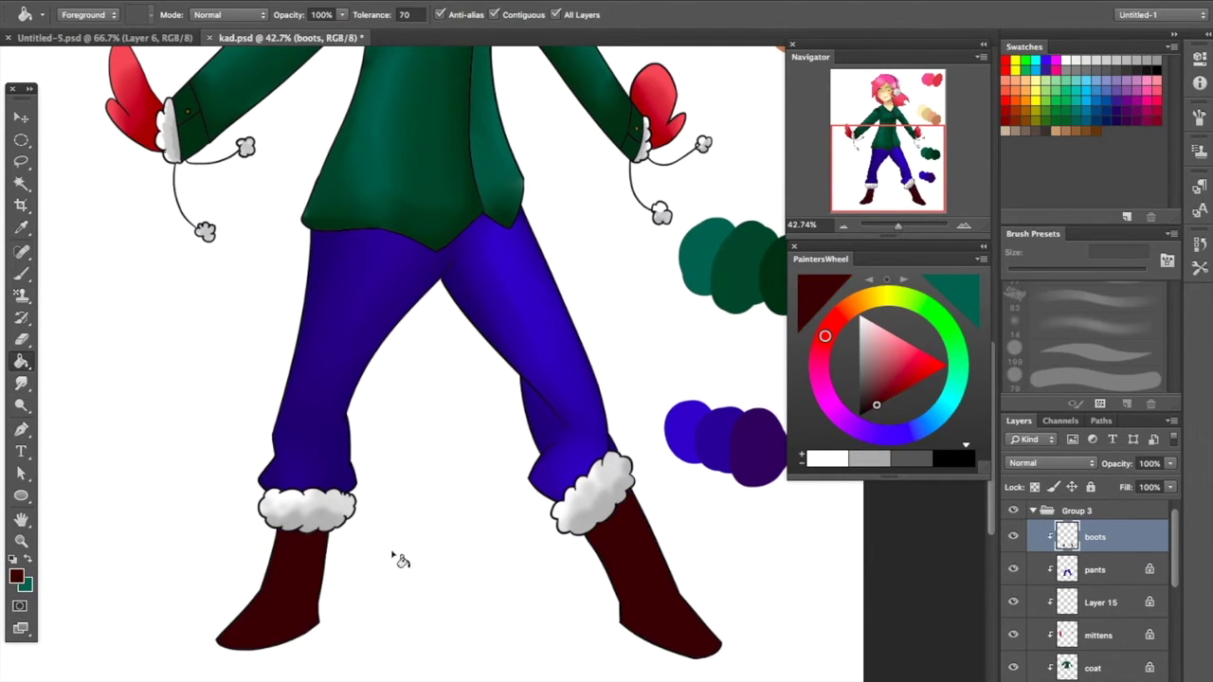
Paint darker red-brown shading on both boots with the 79 px brush and blend it with the Smudge tool
left_click(21, 277)
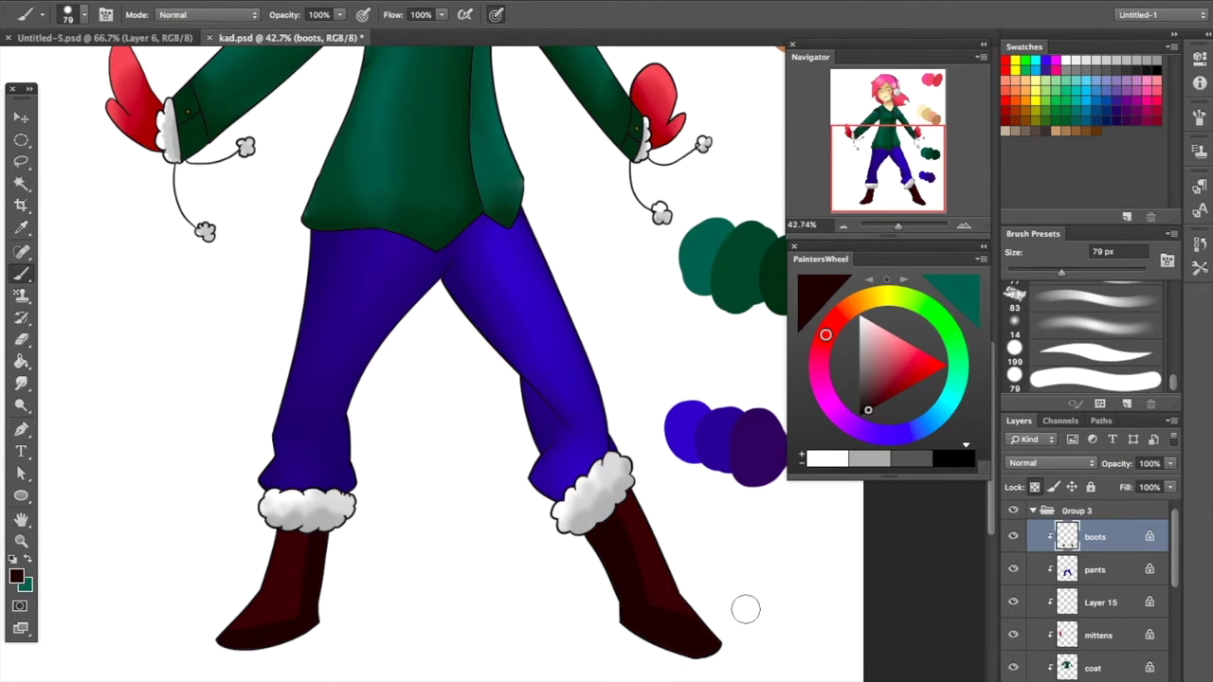
left_click(20, 385)
key("XF86MonBrightnessUp")
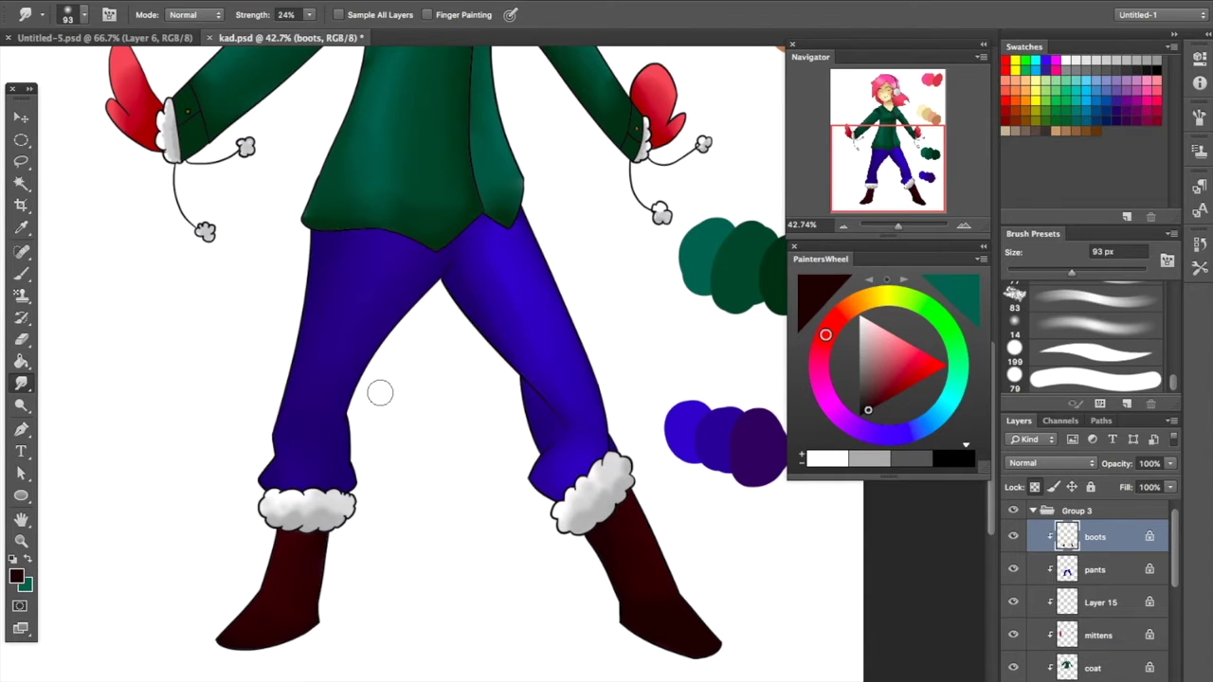
Add a new layer above boots and paint the whites of both eyes with a 36 px white brush
scroll(107, 329, "up", 5)
scroll(107, 329, "up", 5)
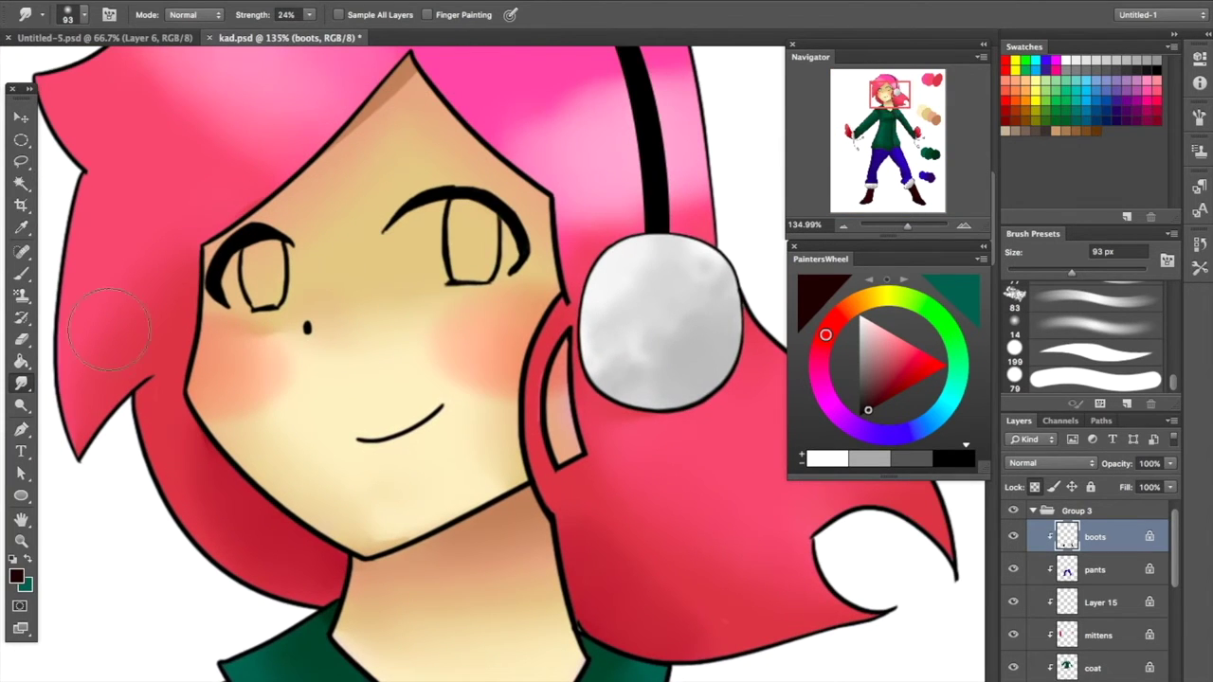
key("ctrl+shift+n")
key("Return")
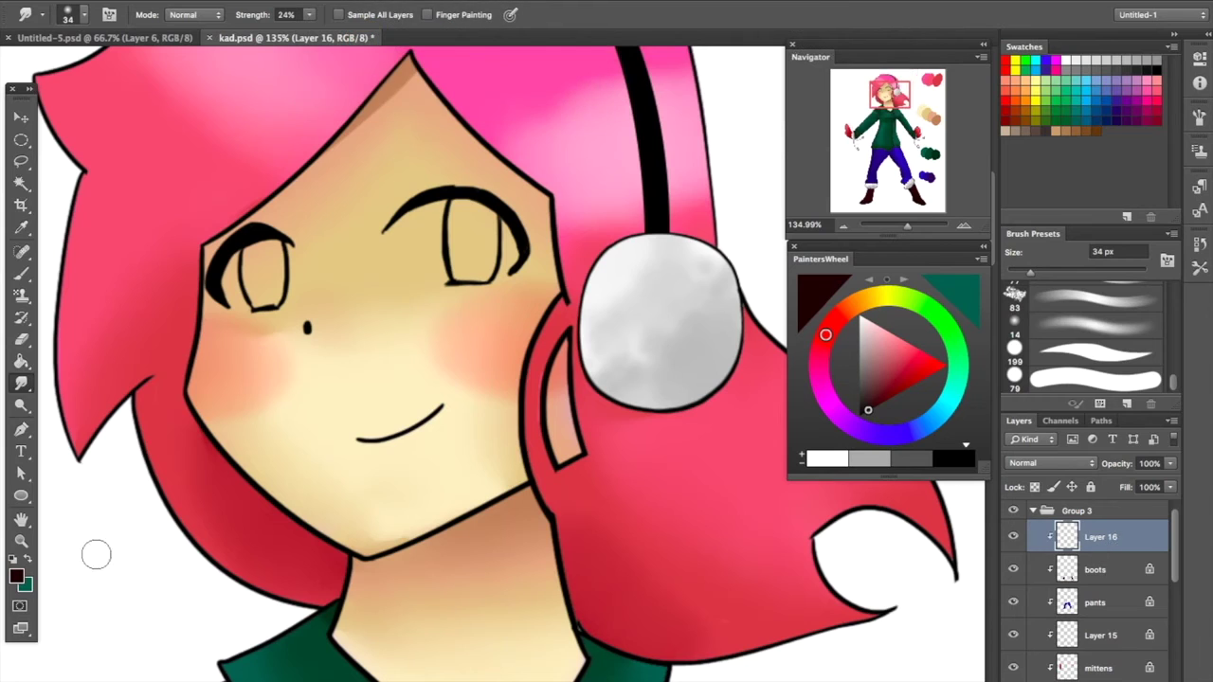
key("d")
key("b")
key("x")
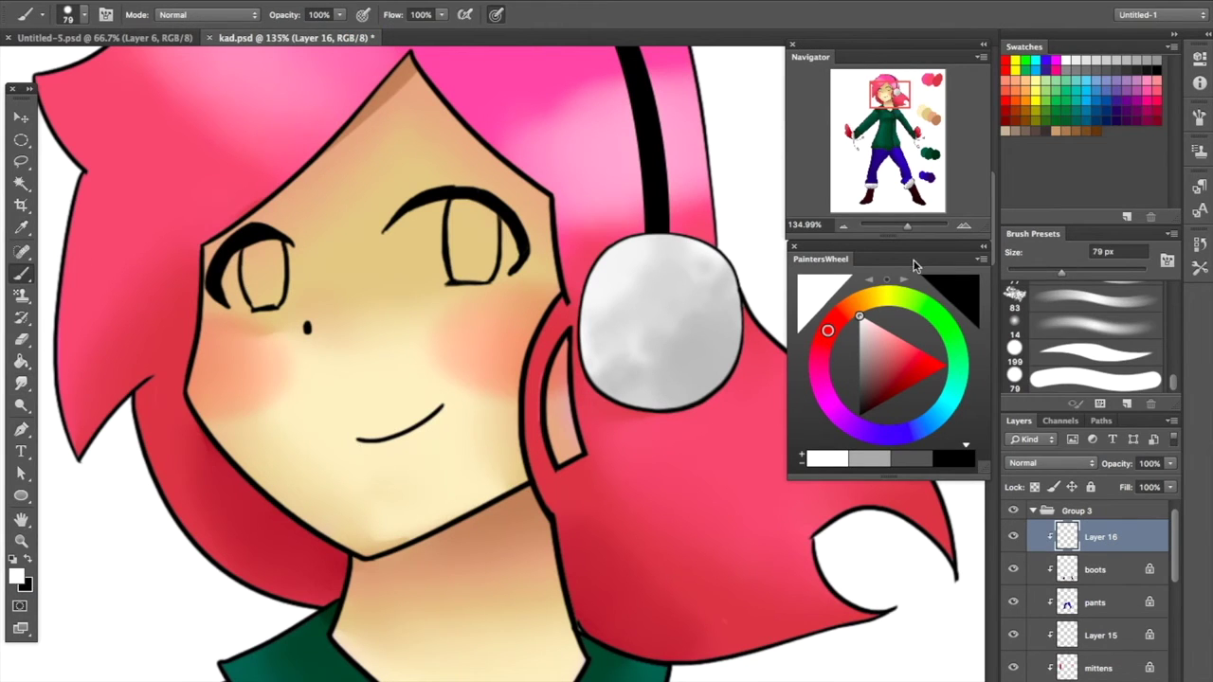
left_click_drag(264, 293, 276, 250)
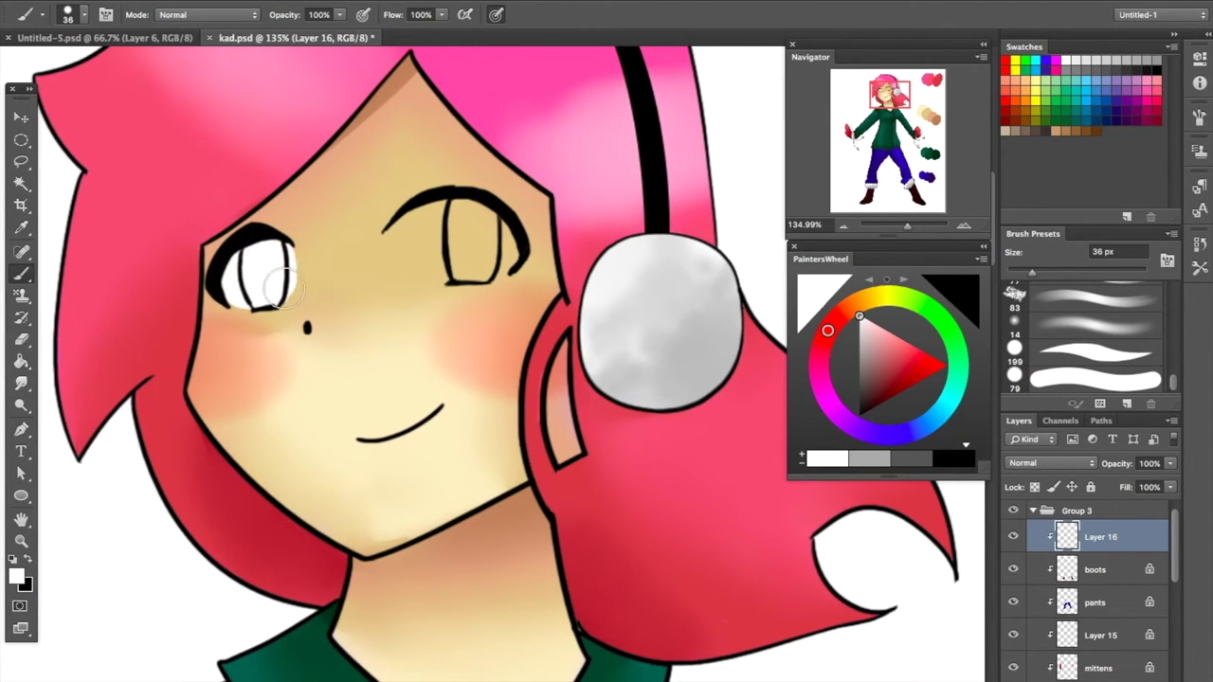
mouse_move(403, 228)
left_mouse_down()
mouse_move(460, 274)
mouse_move(451, 256)
mouse_move(485, 220)
mouse_move(502, 251)
left_mouse_up()
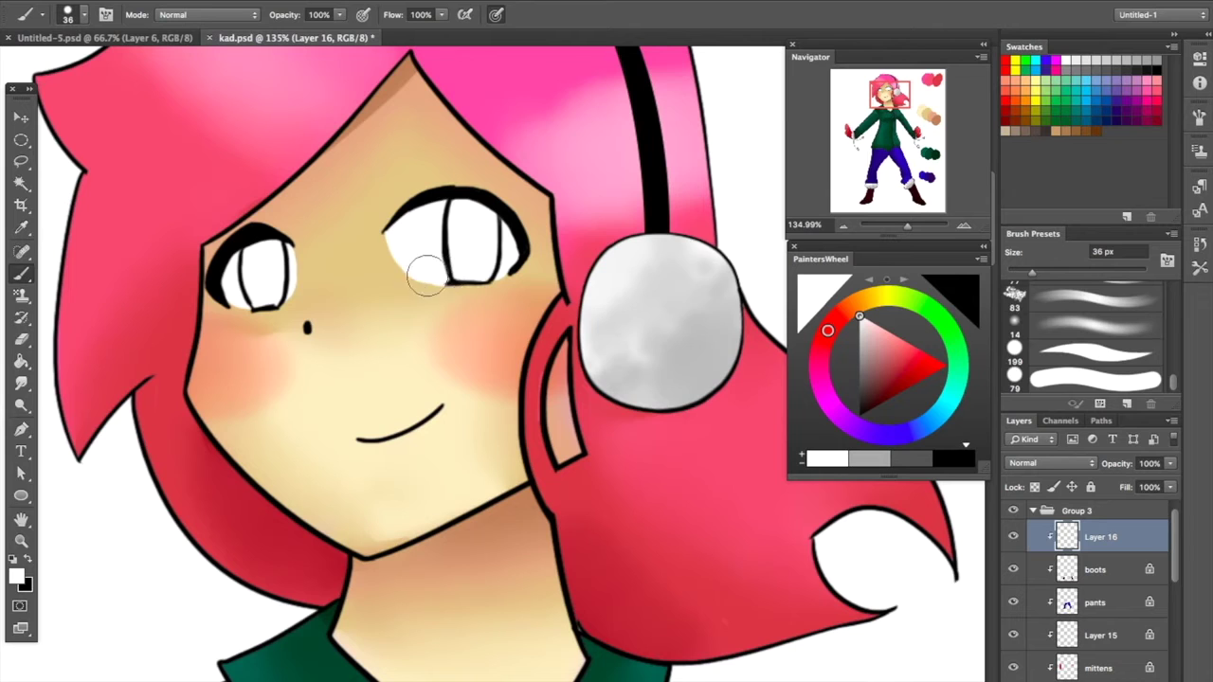
Add another new layer and fill both irises with bright magenta using the Paint Bucket
key("ctrl+shift+n")
key("Return")
key("g")
left_click(916, 349)
left_click(819, 367)
left_click(474, 238)
left_click(260, 274)
Try a curved light pink band across the larger eye's iris with the 18 px brush
left_click_drag(907, 226, 917, 226)
scroll(106, 320, "right", 3)
key("b")
left_click(894, 336)
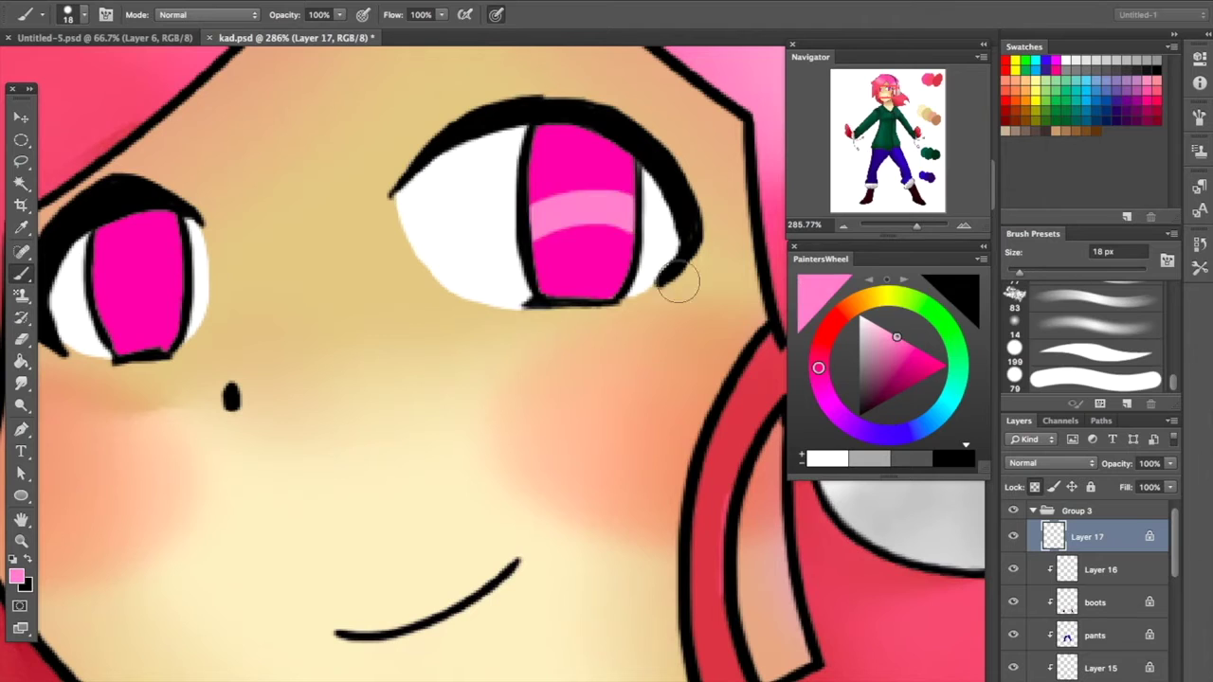
Try painting solid dark maroon oval pupils in both irises with the 7 px brush
left_click(888, 398)
mouse_move(567, 248)
left_mouse_down()
mouse_move(571, 151)
mouse_move(618, 177)
mouse_move(567, 176)
left_mouse_up()
key("ctrl+z")
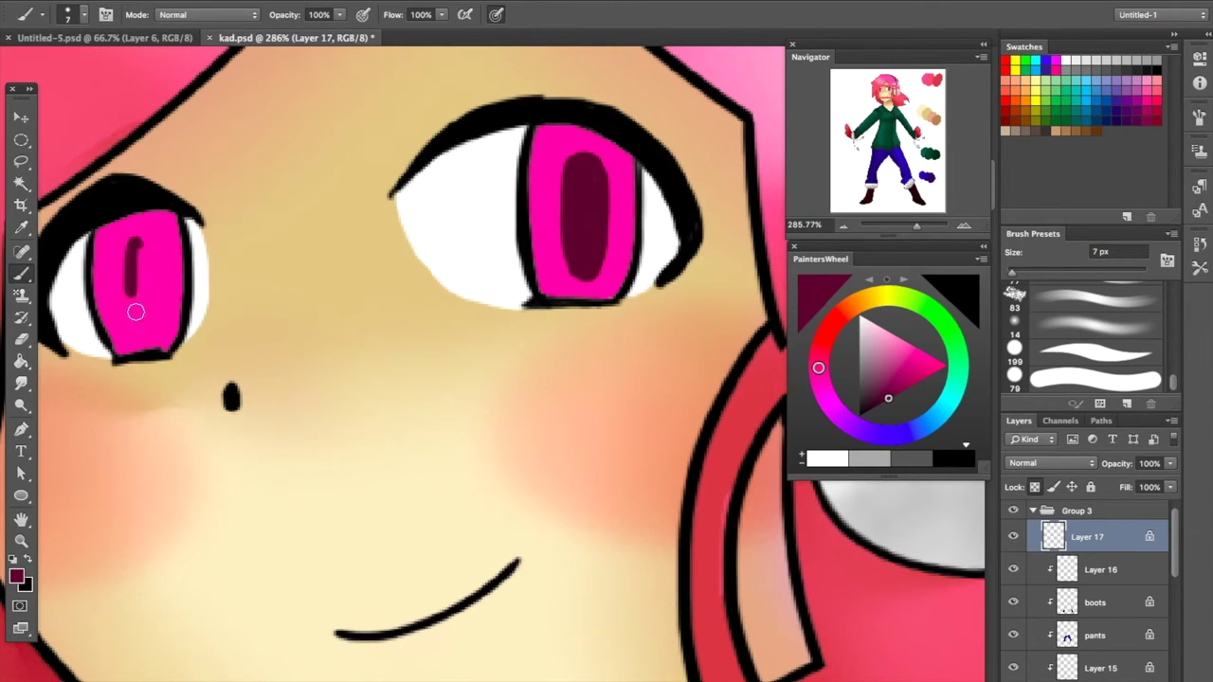
left_click_drag(132, 249, 143, 277)
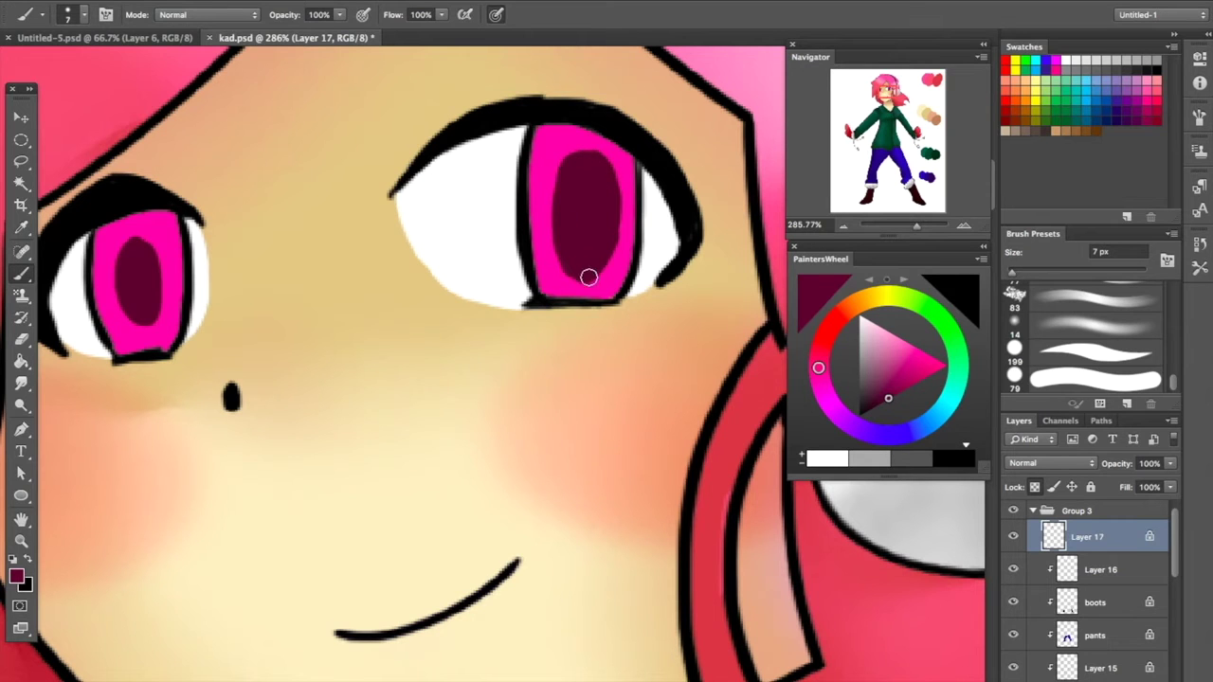
left_click_drag(554, 186, 569, 275)
left_click_drag(616, 152, 607, 279)
mouse_move(559, 186)
left_mouse_down()
mouse_move(565, 251)
mouse_move(604, 224)
left_mouse_up()
Sample the iris magenta and refill both irises with it to remove the painted pupils
left_click_drag(1014, 251, 1081, 252)
left_click(541, 156, "alt")
key("alt+BackSpace")
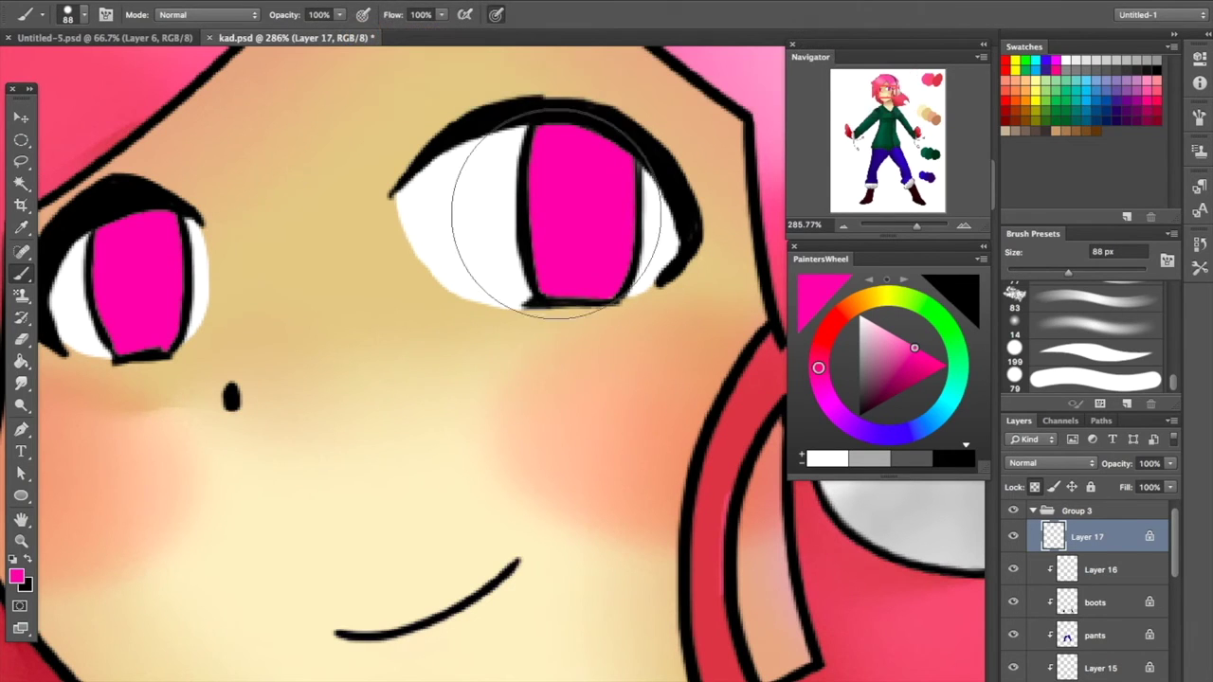
Paint the lower part of both irises light pink with a large round brush, leaving a curved upper edge
left_click(892, 335)
left_click(592, 327)
left_click(165, 390)
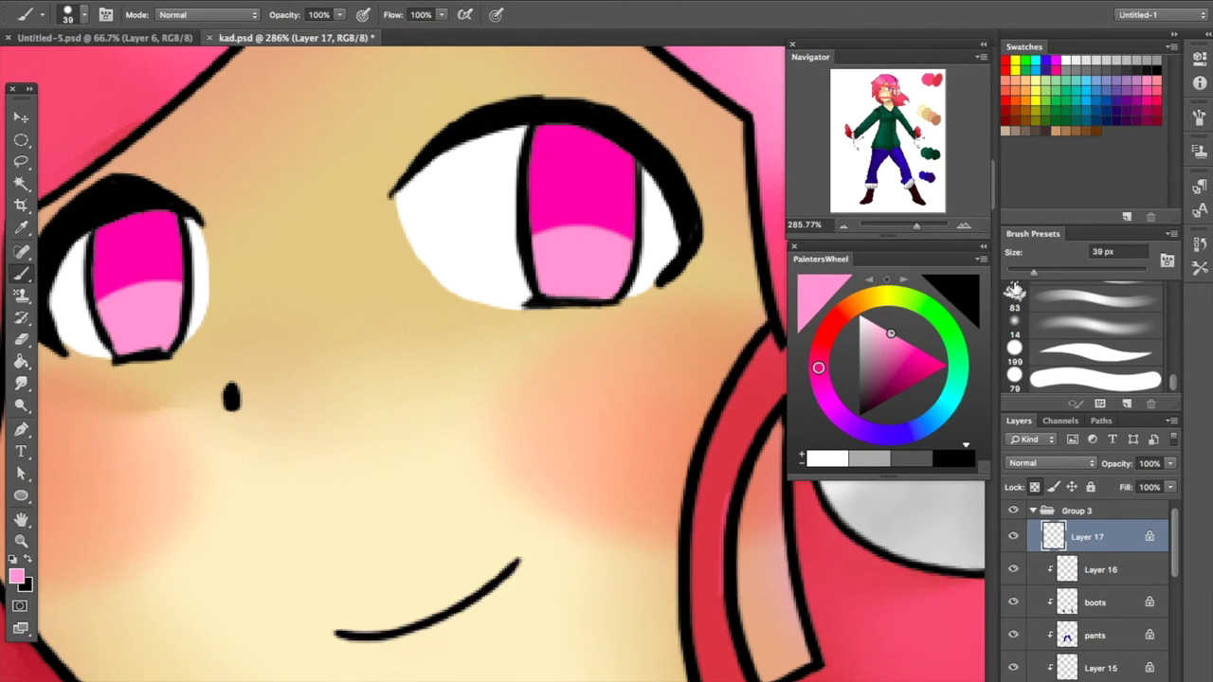
Pick a dark magenta and outline an oval pupil in the smaller eye's iris with the 5 px brush
left_click(896, 393)
left_click(1195, 117)
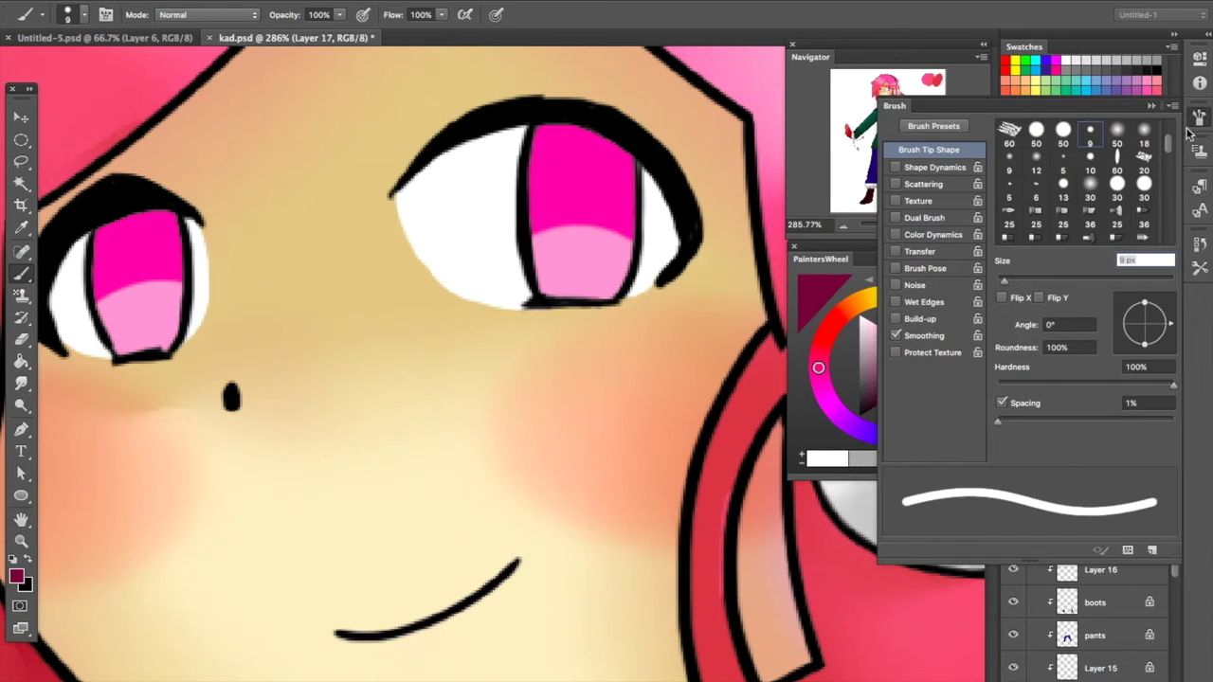
left_click(649, 173)
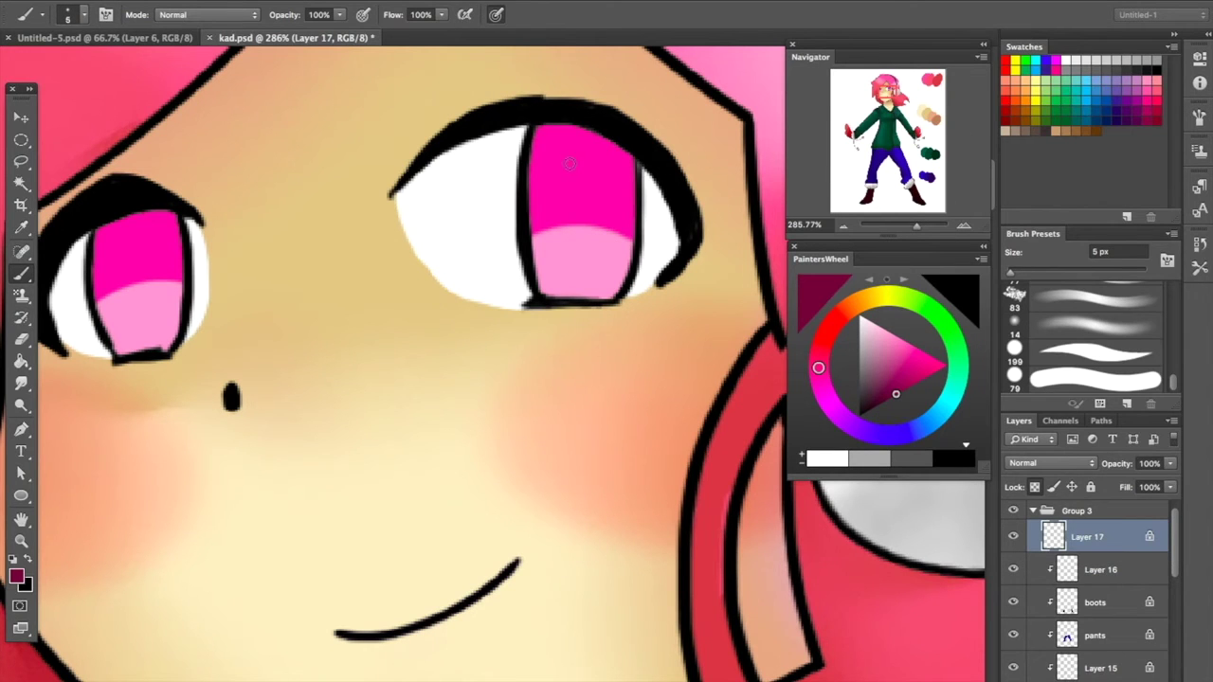
scroll(570, 163, "up", 3)
scroll(312, 289, "up", 3)
mouse_move(306, 290)
left_mouse_down()
mouse_move(309, 396)
mouse_move(300, 387)
mouse_move(358, 463)
mouse_move(372, 465)
mouse_move(383, 328)
left_mouse_up()
left_click_drag(344, 274, 387, 333)
key("ctrl+z")
scroll(503, 279, "down", 2)
scroll(503, 279, "left", 1)
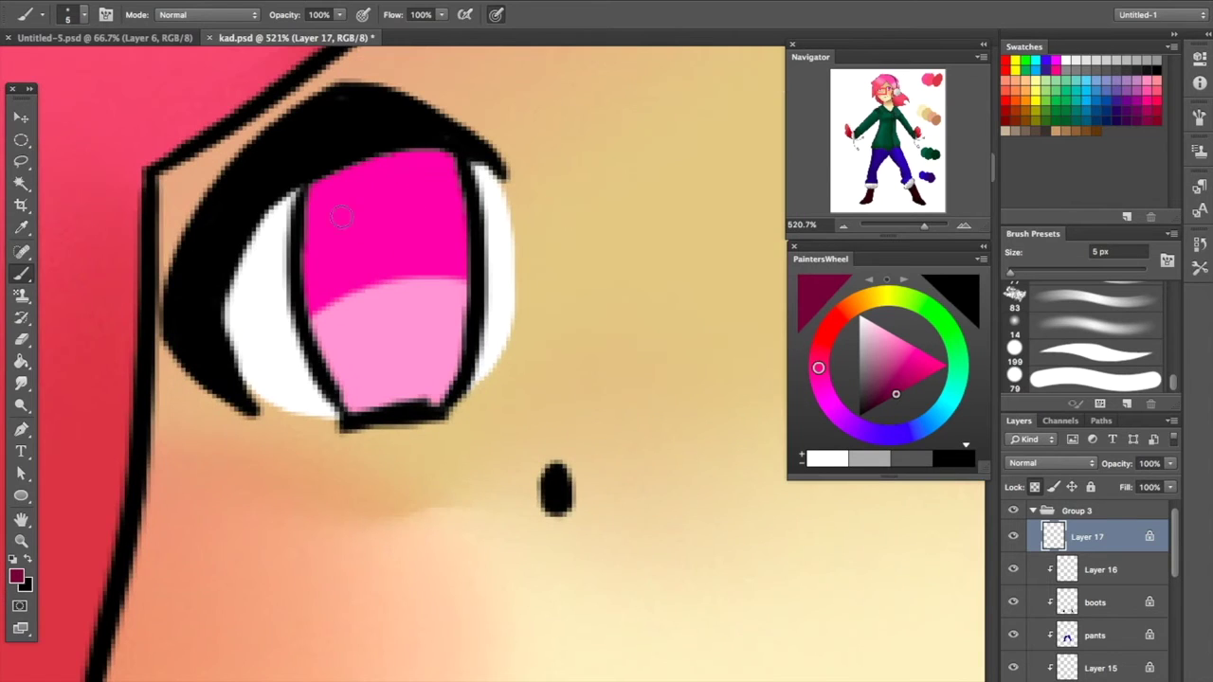
mouse_move(368, 199)
left_mouse_down()
mouse_move(353, 327)
mouse_move(419, 245)
mouse_move(411, 325)
left_mouse_up()
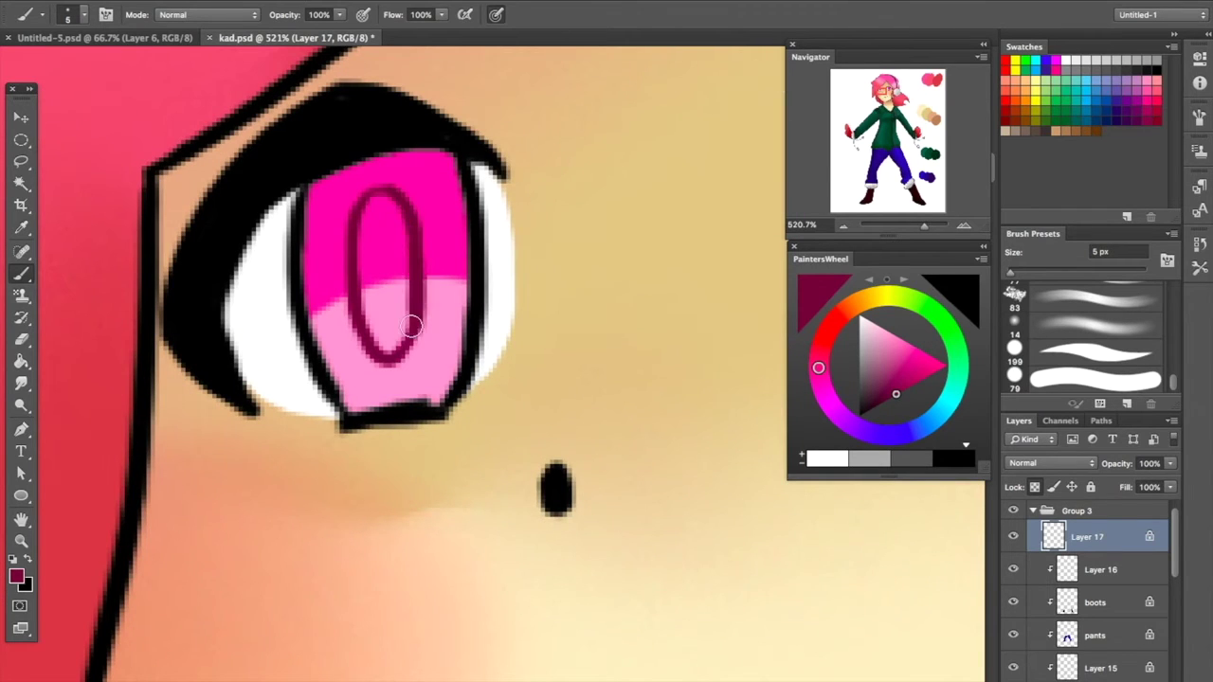
Try several pink tones for a line along the boundary between the iris's magenta and light pink areas
left_click(351, 295, "alt")
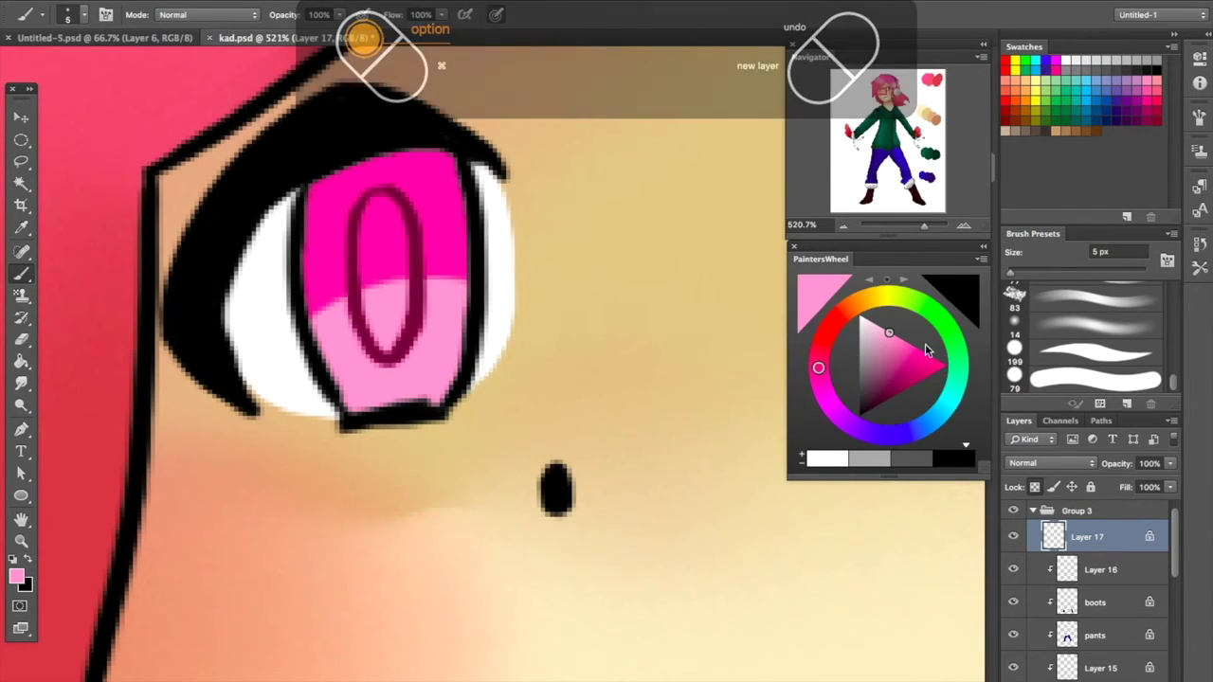
left_click_drag(339, 307, 465, 286)
left_click(319, 302, "alt")
mouse_move(319, 309)
left_mouse_down()
mouse_move(360, 286)
mouse_move(328, 300)
left_mouse_up()
key("super+z")
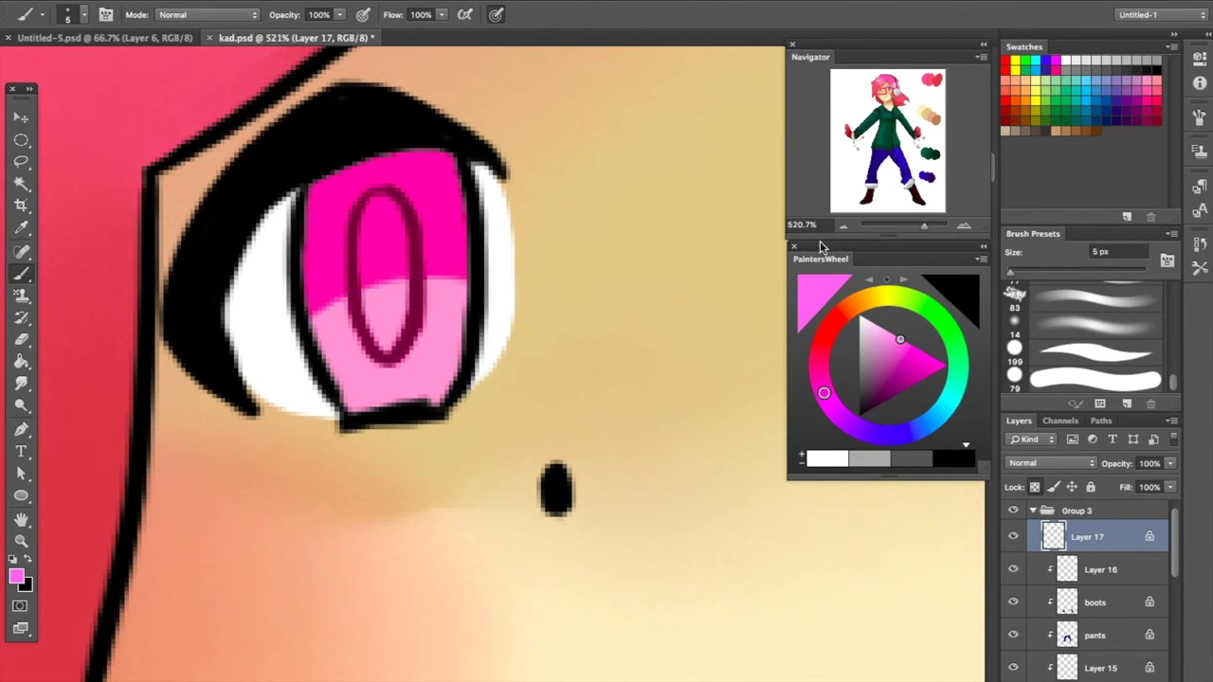
left_click(926, 354)
left_click_drag(327, 327, 325, 307)
key("super+z")
left_click(879, 324)
Choose a light pinkish violet in the Color Picker and paint a curved line along the colour boundary in both irises
left_click(16, 576)
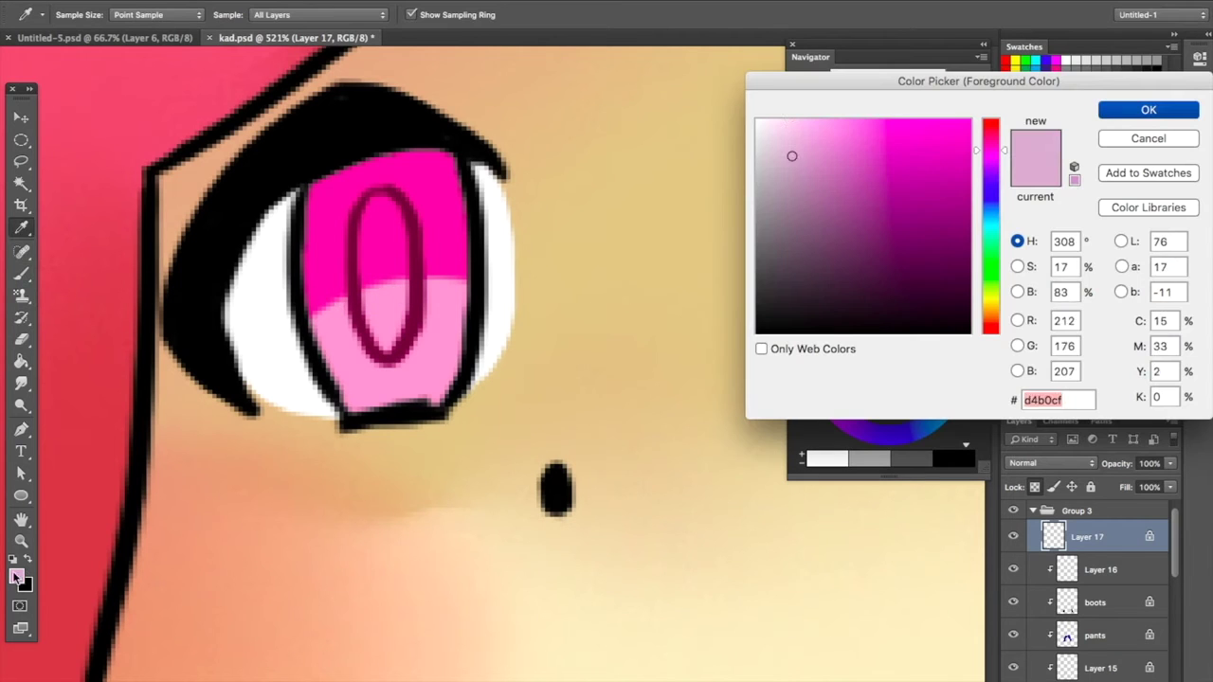
left_click(893, 124)
key("Return")
left_click_drag(313, 315, 455, 273)
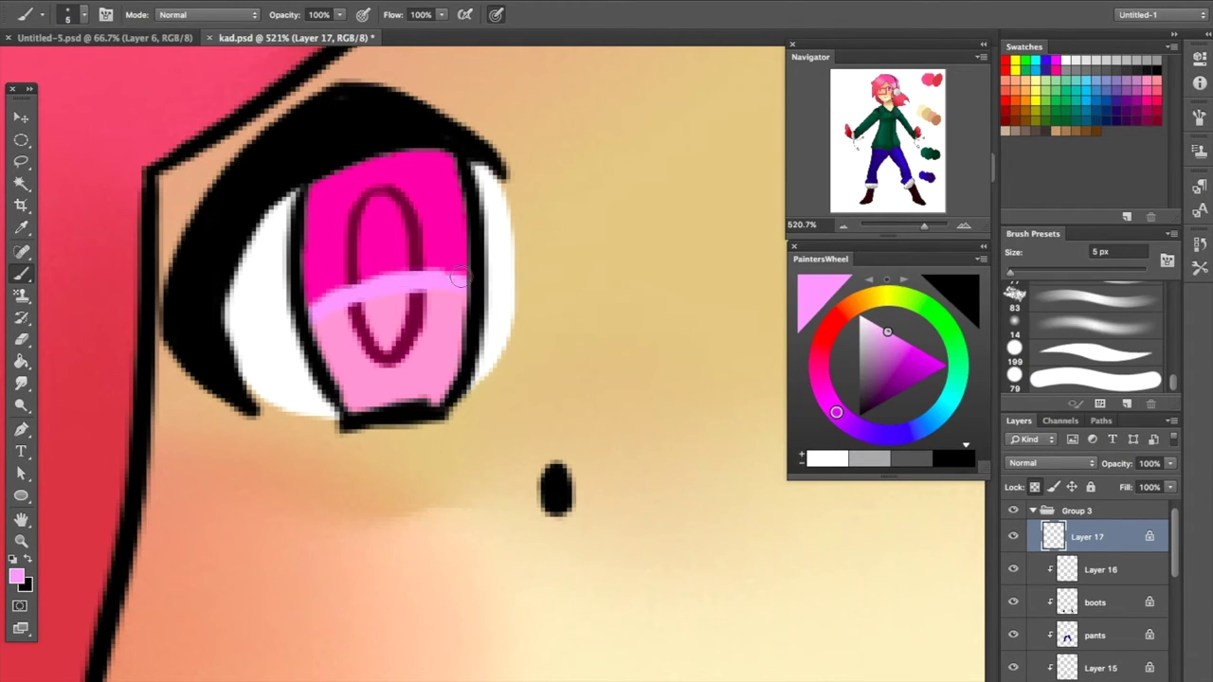
key("super+equal")
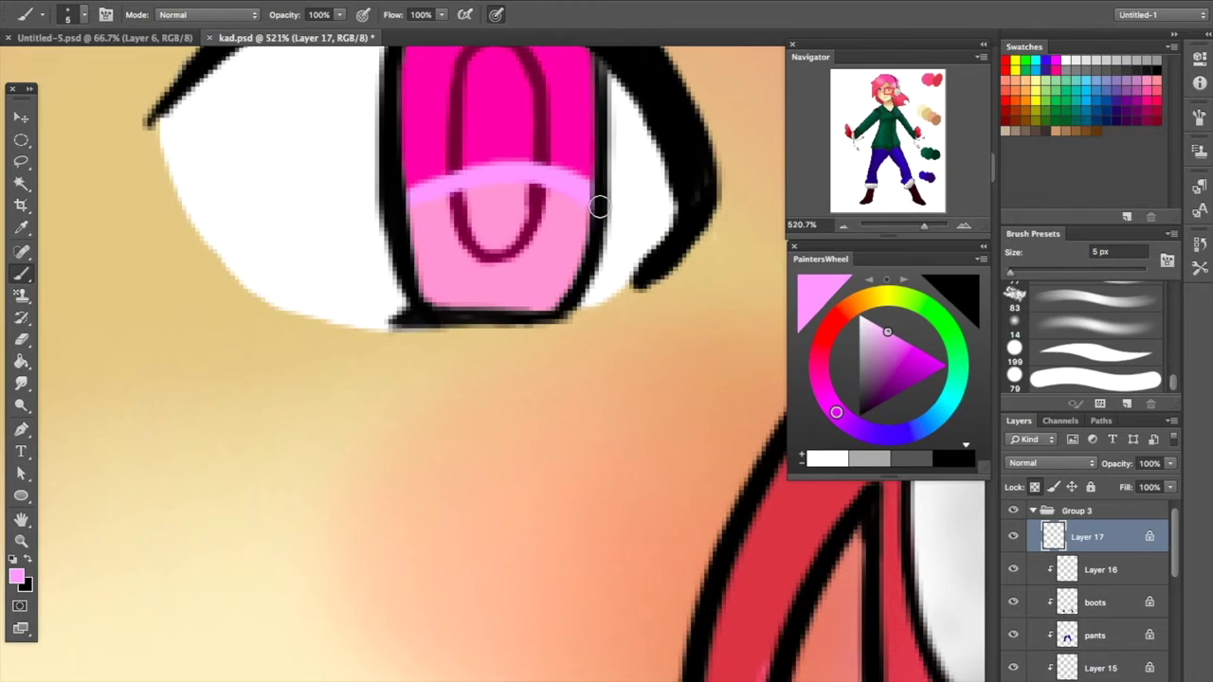
Paint light violet-pink highlights in the upper and lower corners of both irises with the 5 px brush
scroll(550, 209, "up", 5)
left_click_drag(453, 239, 429, 249)
scroll(374, 491, "down", 2)
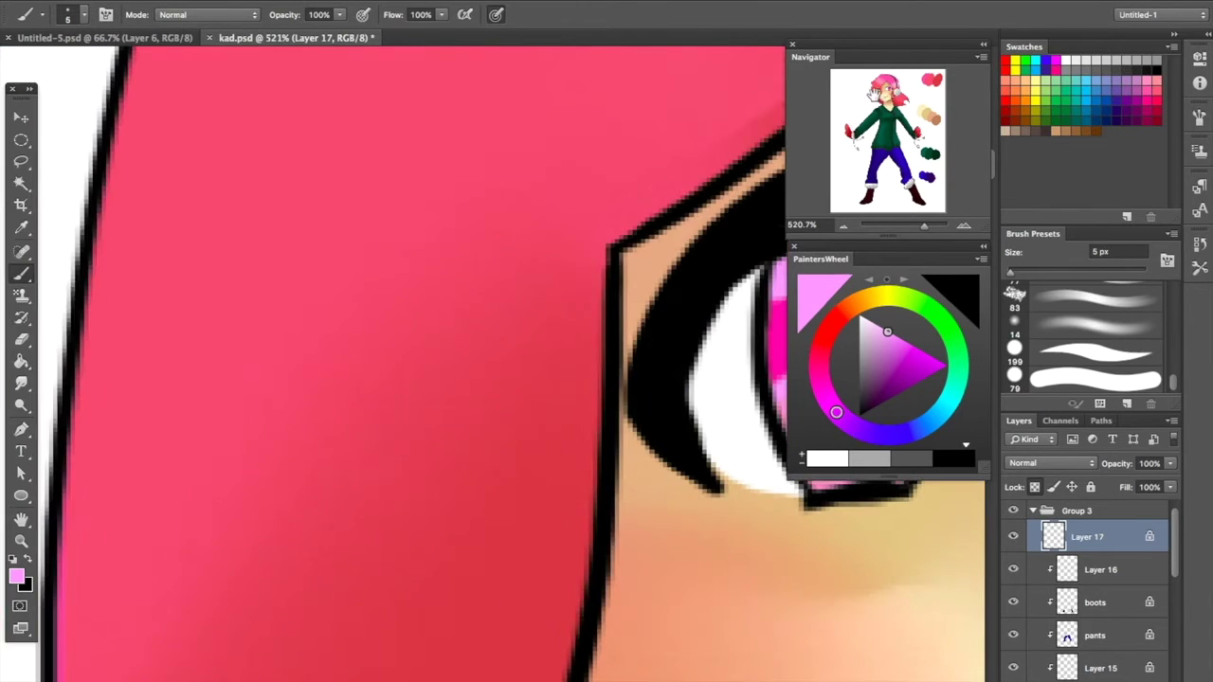
Sample the pupil outline's dark magenta and fill the part of both pupils above the highlight line
left_click(325, 385, "alt")
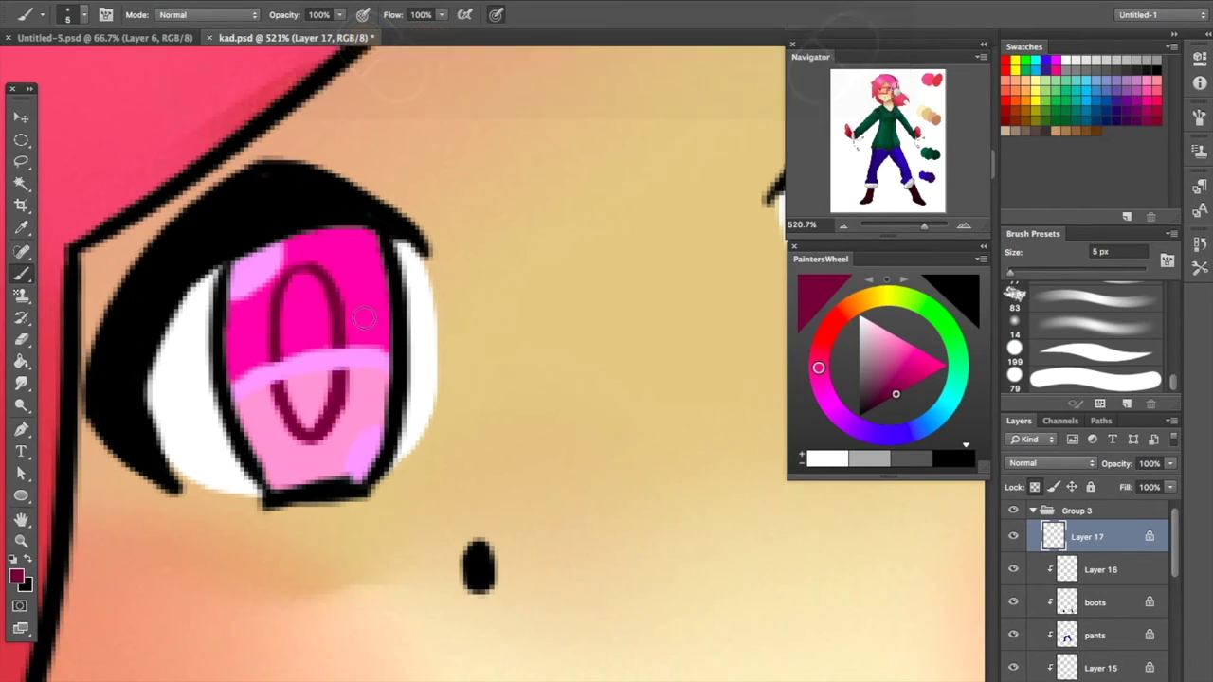
left_click_drag(322, 298, 300, 285)
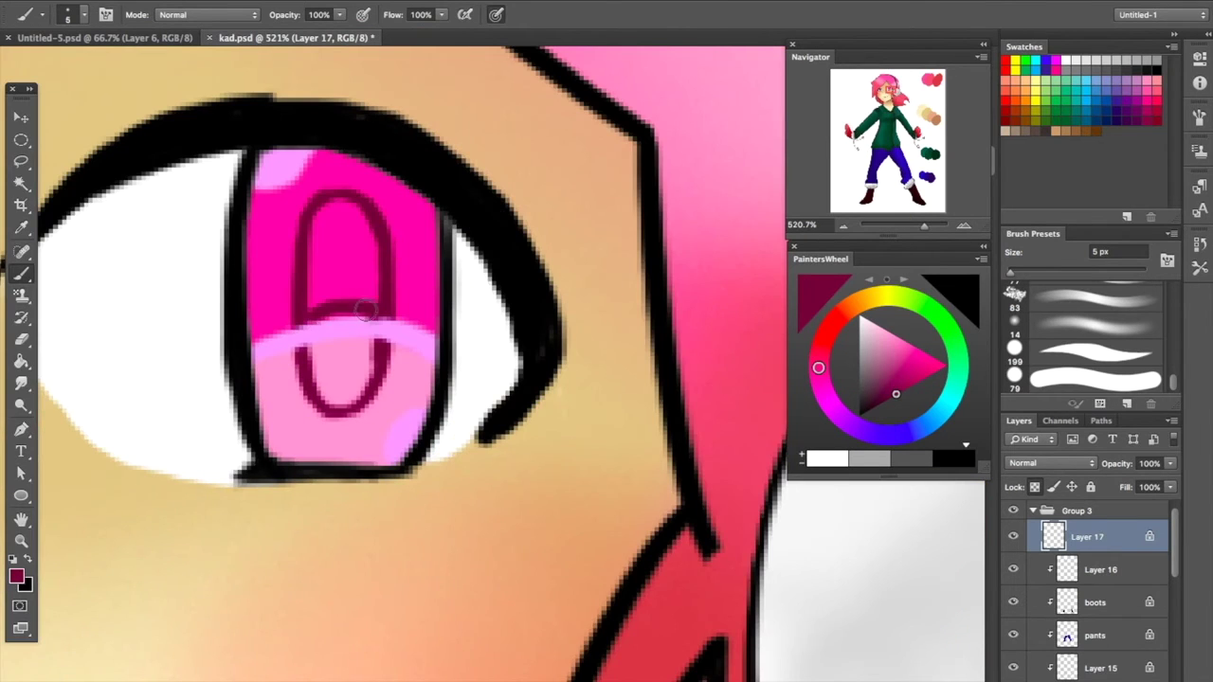
mouse_move(364, 311)
left_mouse_down()
mouse_move(317, 203)
mouse_move(376, 284)
mouse_move(343, 203)
left_mouse_up()
left_click(322, 324, "alt")
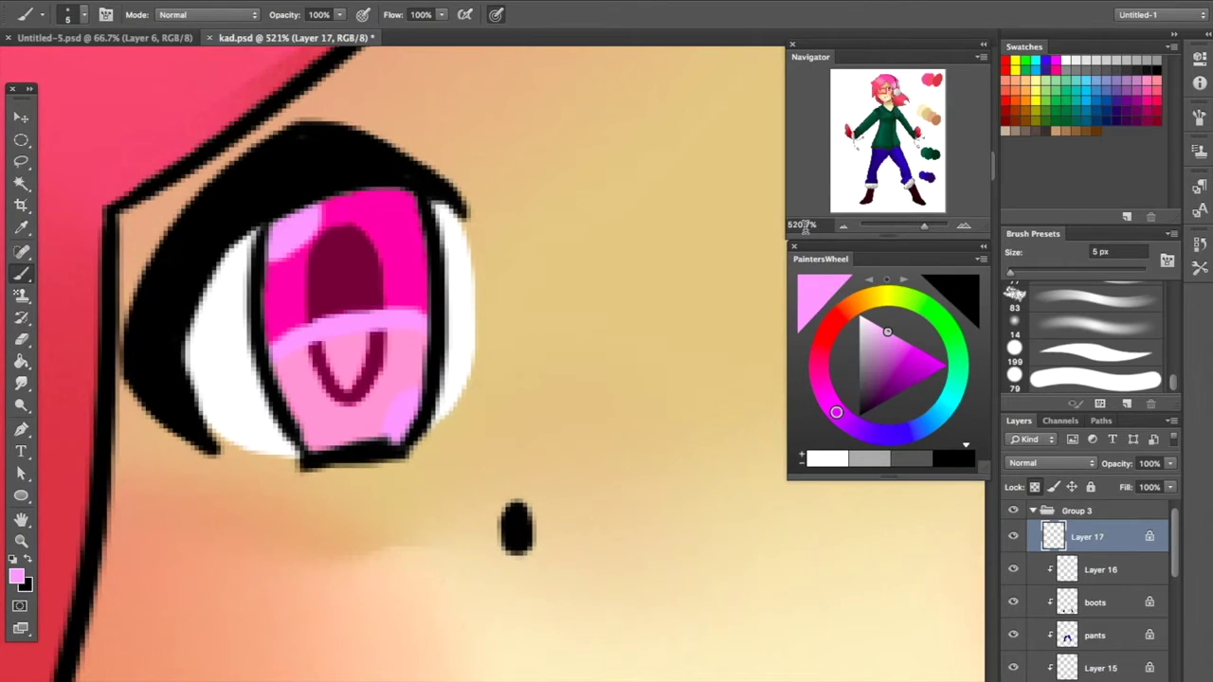
left_click_drag(924, 225, 896, 228)
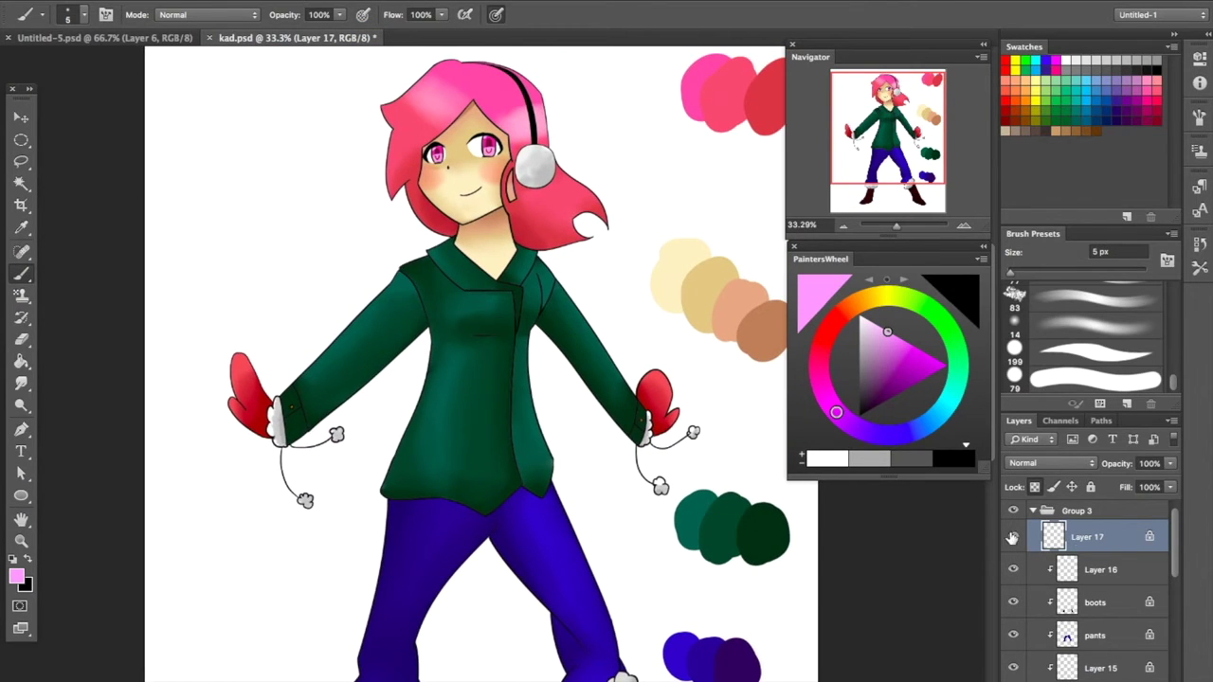
double_click(1113, 548)
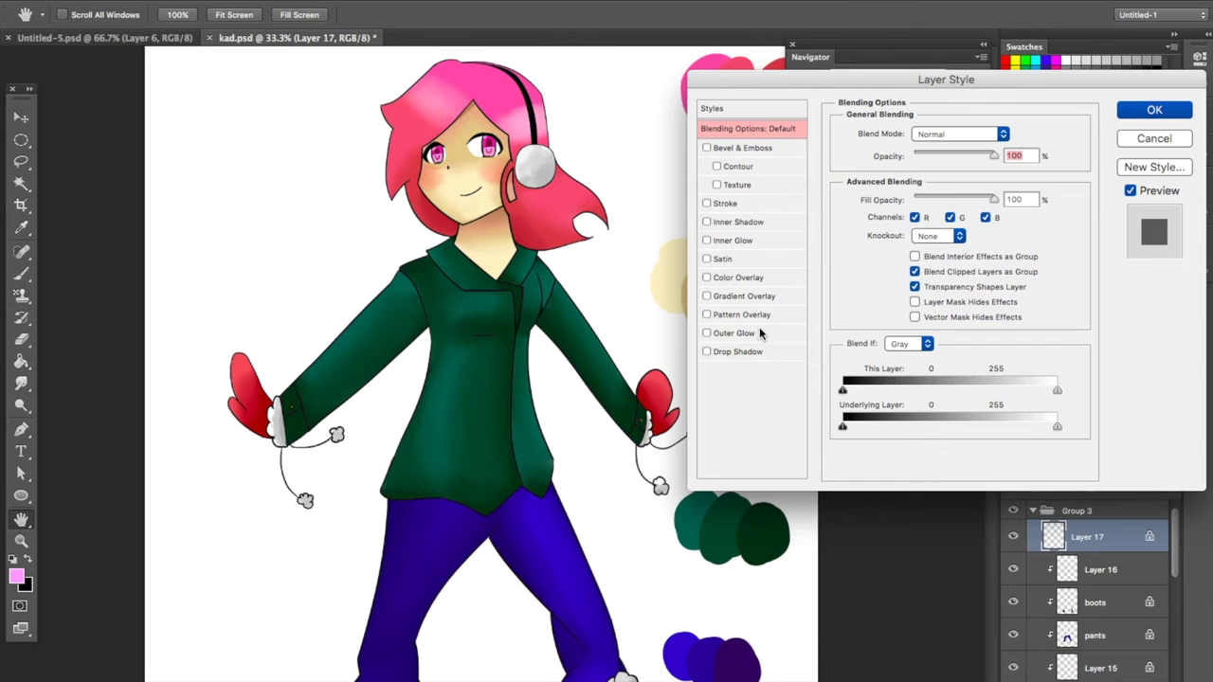
left_click(1146, 140)
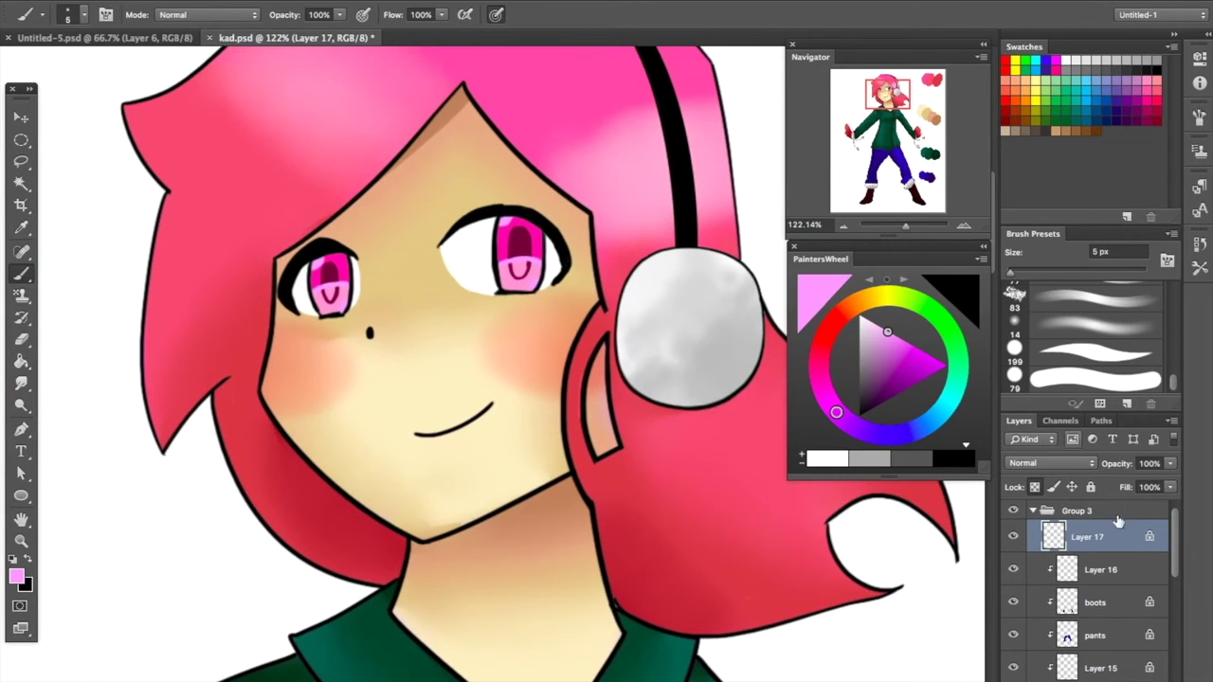
left_click(1070, 679)
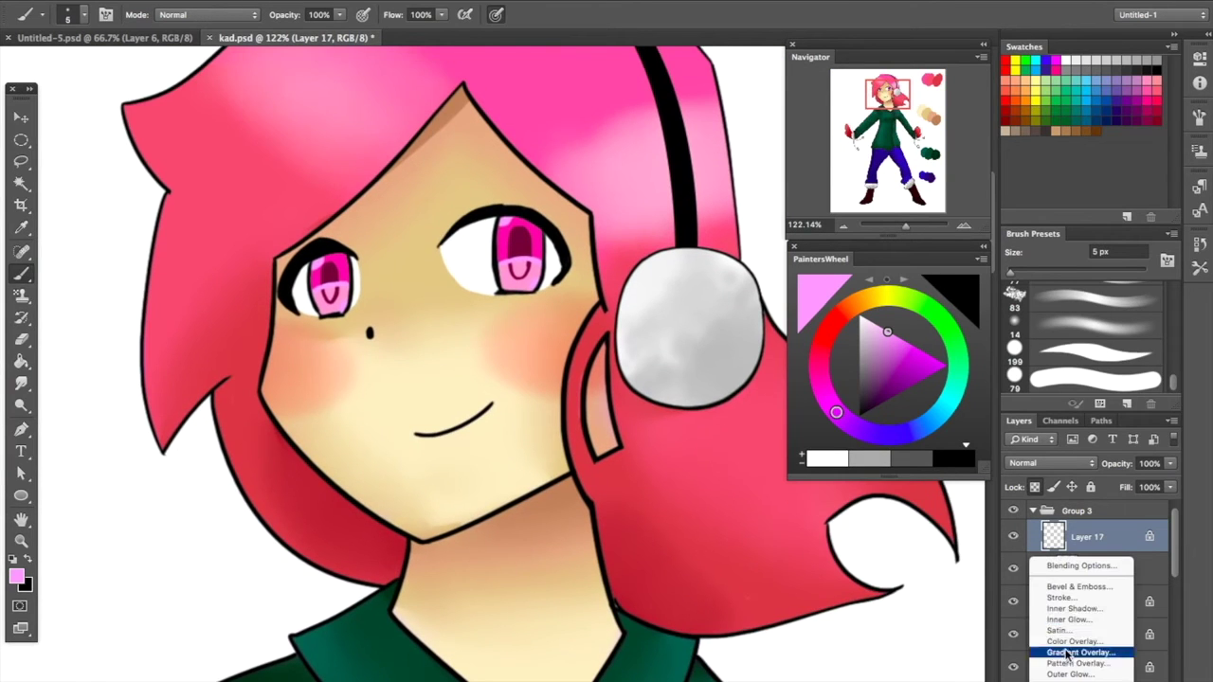
left_click(1073, 643)
left_click(1174, 141)
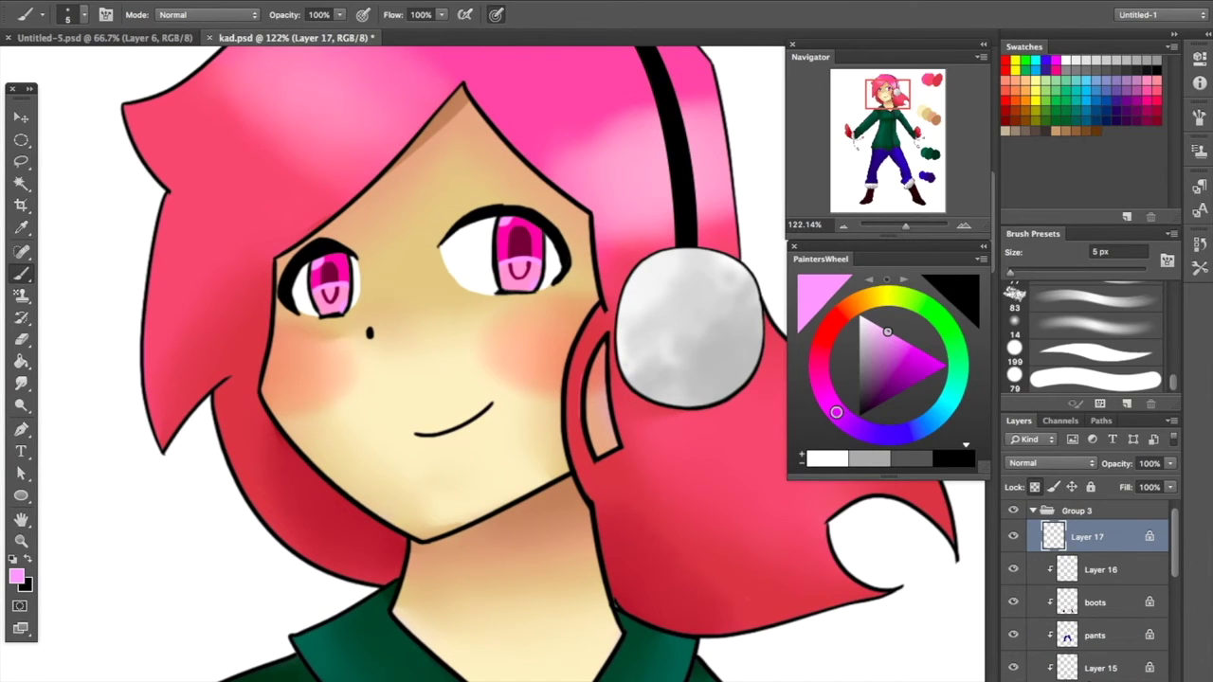
Add a layer mask to Layer 17
left_click(1090, 679)
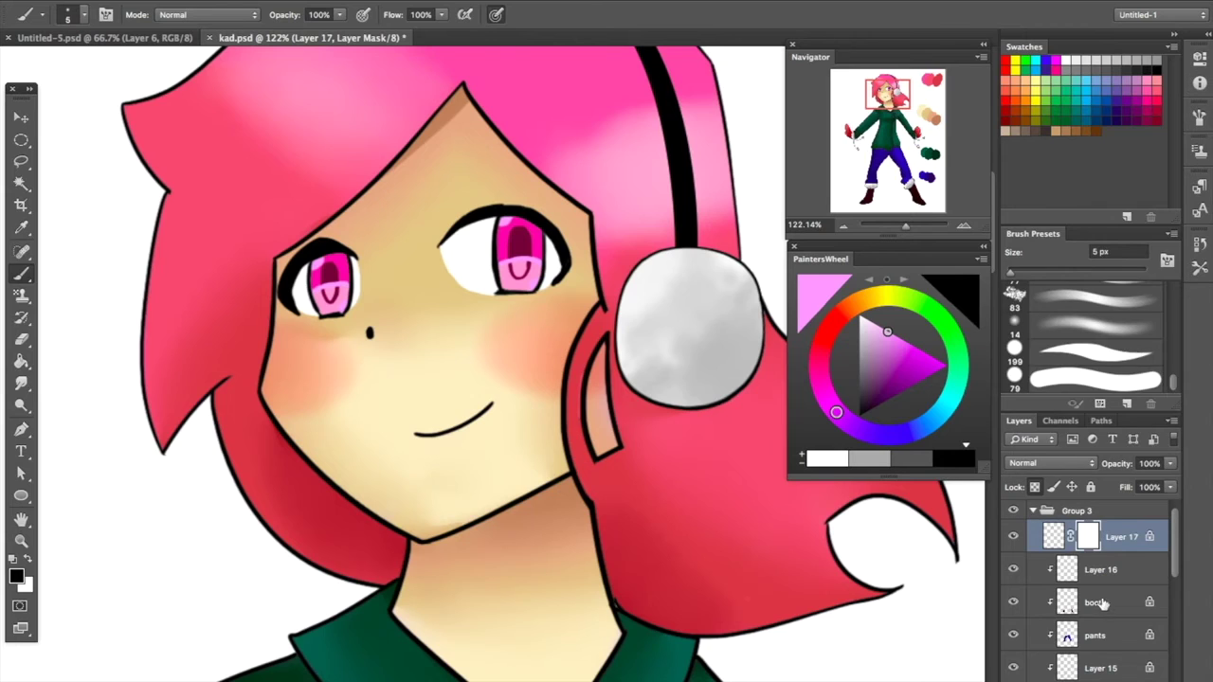
Try painting over an iris on Layer 17's mask and lowering the mask's density
key("x")
left_click_drag(508, 237, 527, 275)
left_click_drag(939, 366, 971, 370)
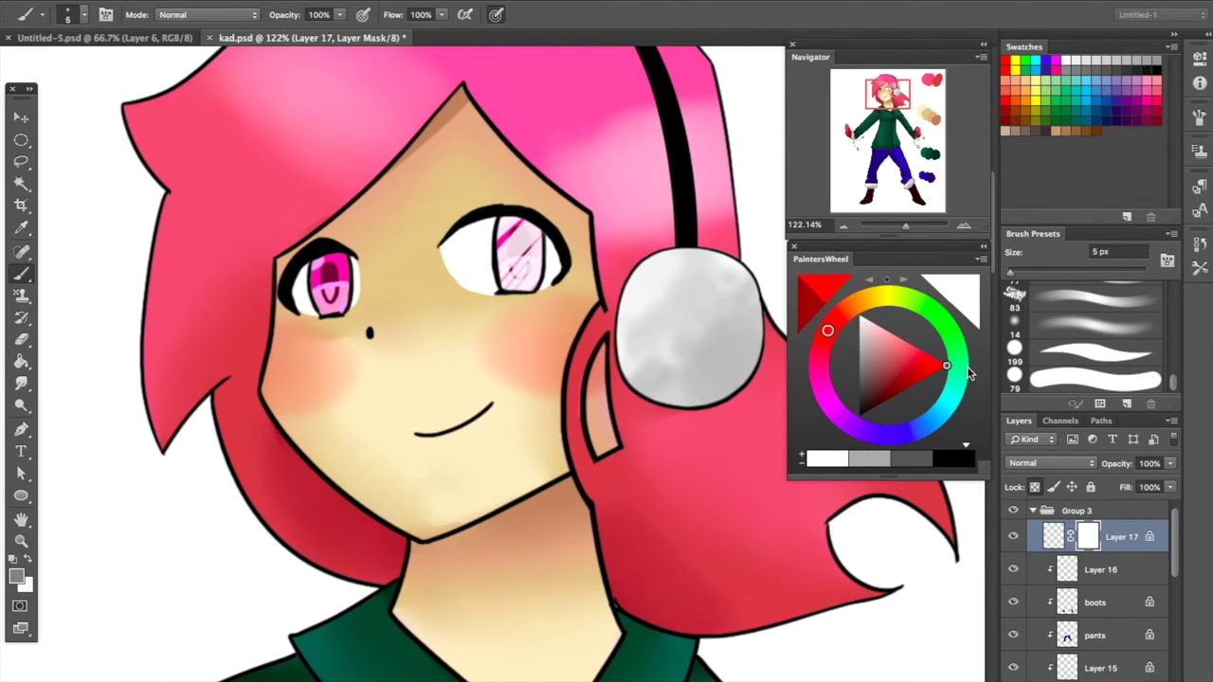
left_click(1094, 275)
double_click(1090, 538)
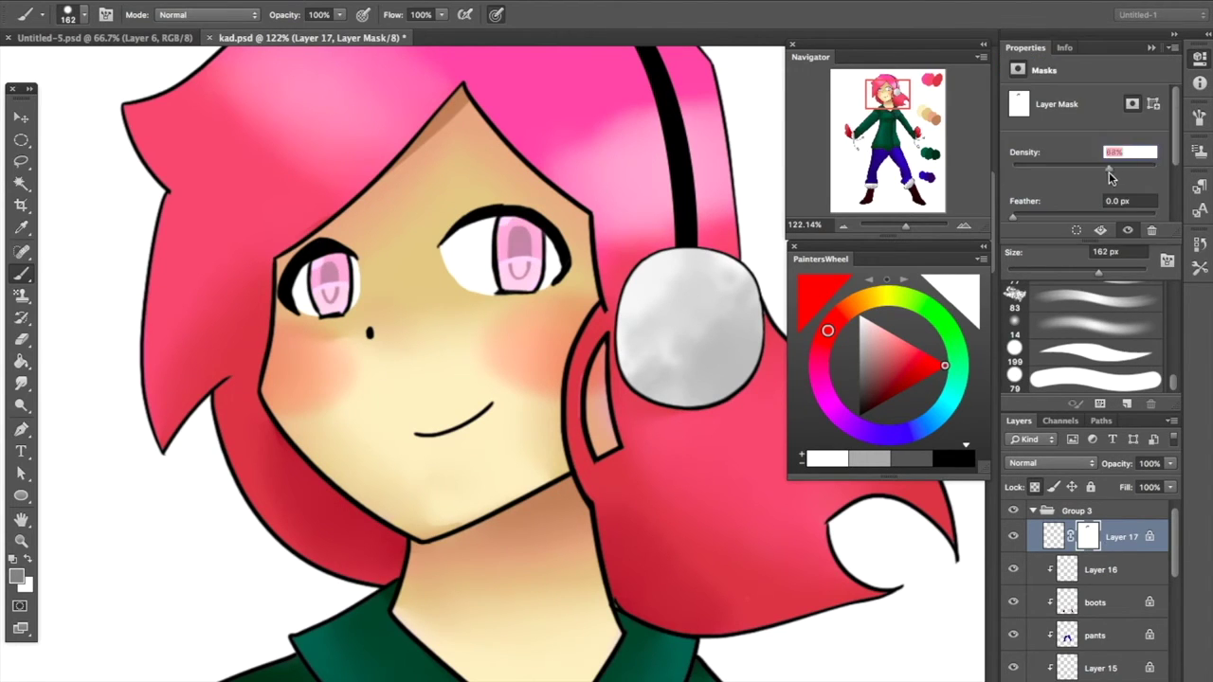
key("Return")
Disable Layer 17's layer mask
right_click(1088, 536)
left_click(957, 550)
left_click_drag(905, 225, 897, 227)
mouse_move(887, 156)
left_mouse_down()
mouse_move(884, 137)
mouse_move(888, 151)
left_mouse_up()
scroll(1040, 509, "down", 5)
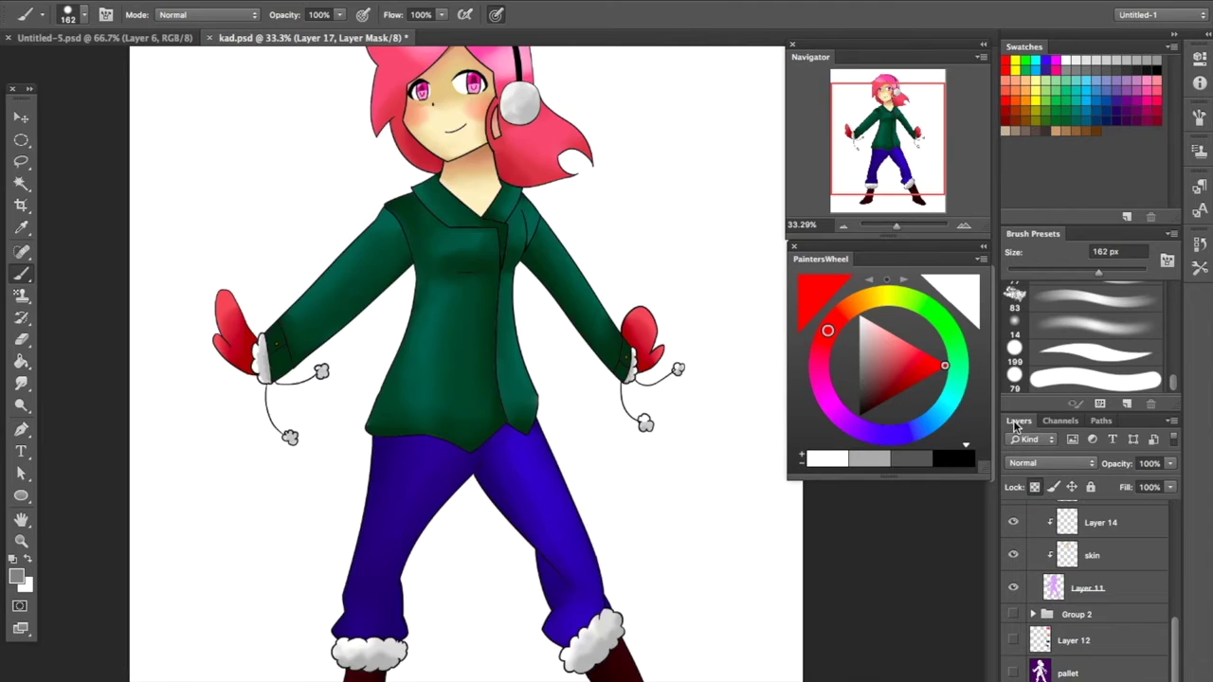
left_click_drag(896, 225, 894, 226)
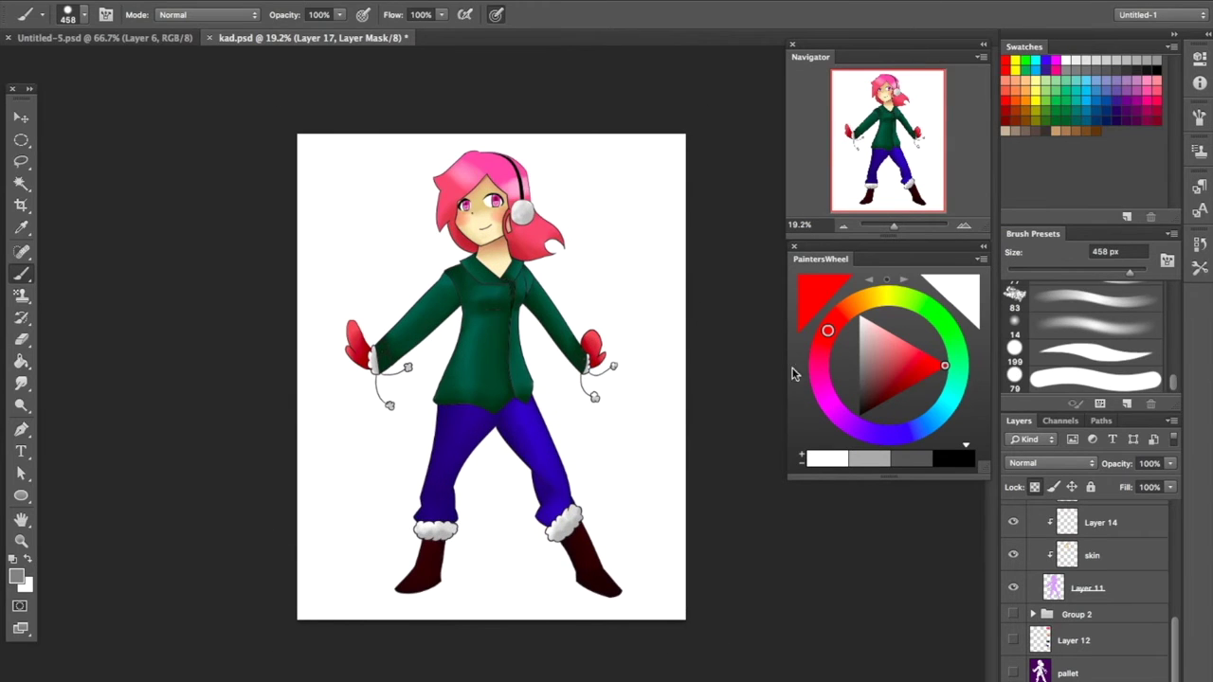
Choose a light pink in the Color Picker and paint a sloping ground area across the lower canvas on Layer 13
left_click(16, 576)
left_click(983, 128)
left_click(806, 127)
left_click(1145, 108)
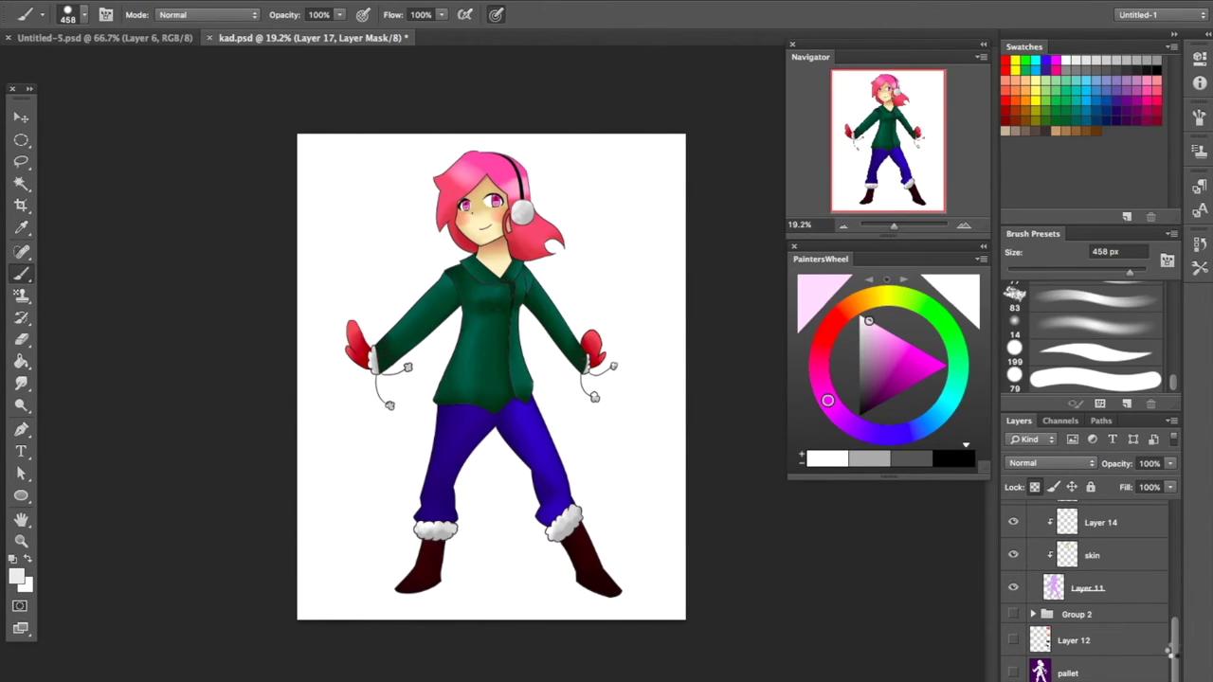
scroll(1173, 651, "down", 2)
left_click(1107, 658)
left_click_drag(308, 559, 692, 507)
mouse_move(238, 586)
left_mouse_down()
mouse_move(731, 537)
mouse_move(297, 617)
mouse_move(351, 555)
mouse_move(672, 479)
left_mouse_up()
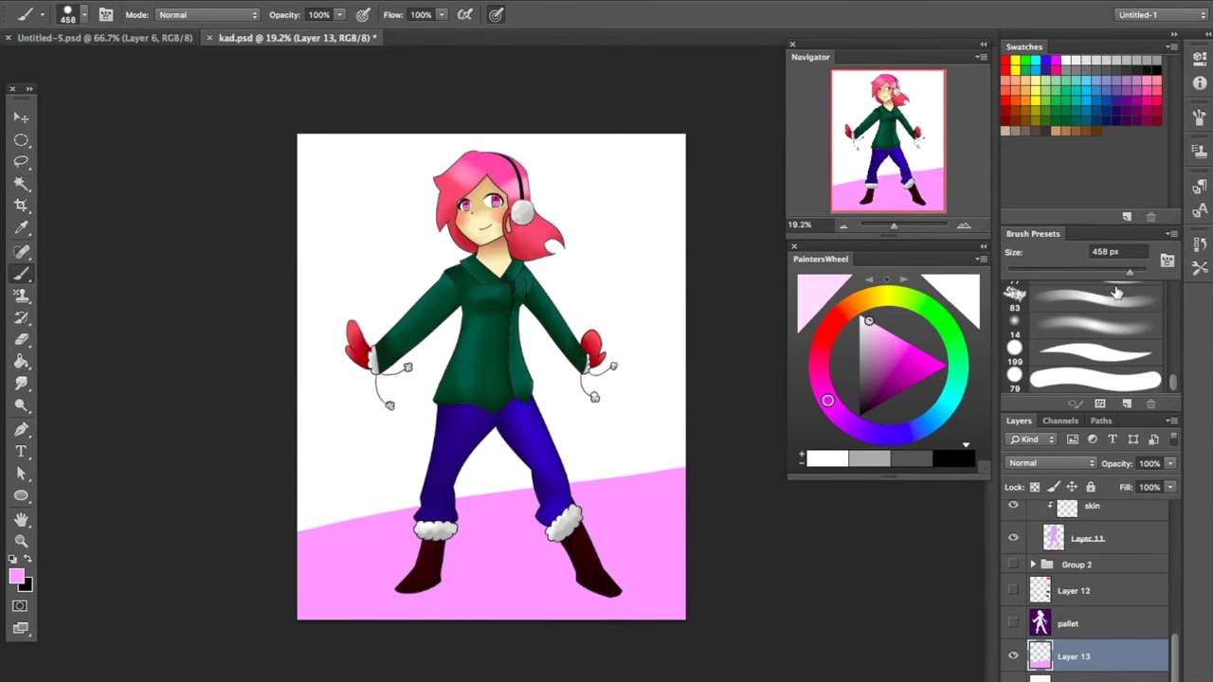
Enlarge the brush and cover the background above the ground with pale pink strokes on Layer 13
left_click_drag(1130, 272, 1136, 272)
mouse_move(623, 433)
left_mouse_down()
mouse_move(322, 407)
mouse_move(351, 456)
mouse_move(379, 236)
mouse_move(588, 208)
mouse_move(352, 271)
mouse_move(479, 394)
mouse_move(352, 162)
left_mouse_up()
left_click_drag(663, 446, 569, 161)
Try diagonal pink streaks across the upper background with the tapered brush at 385 px, and delete Layer 13
left_click(1090, 350)
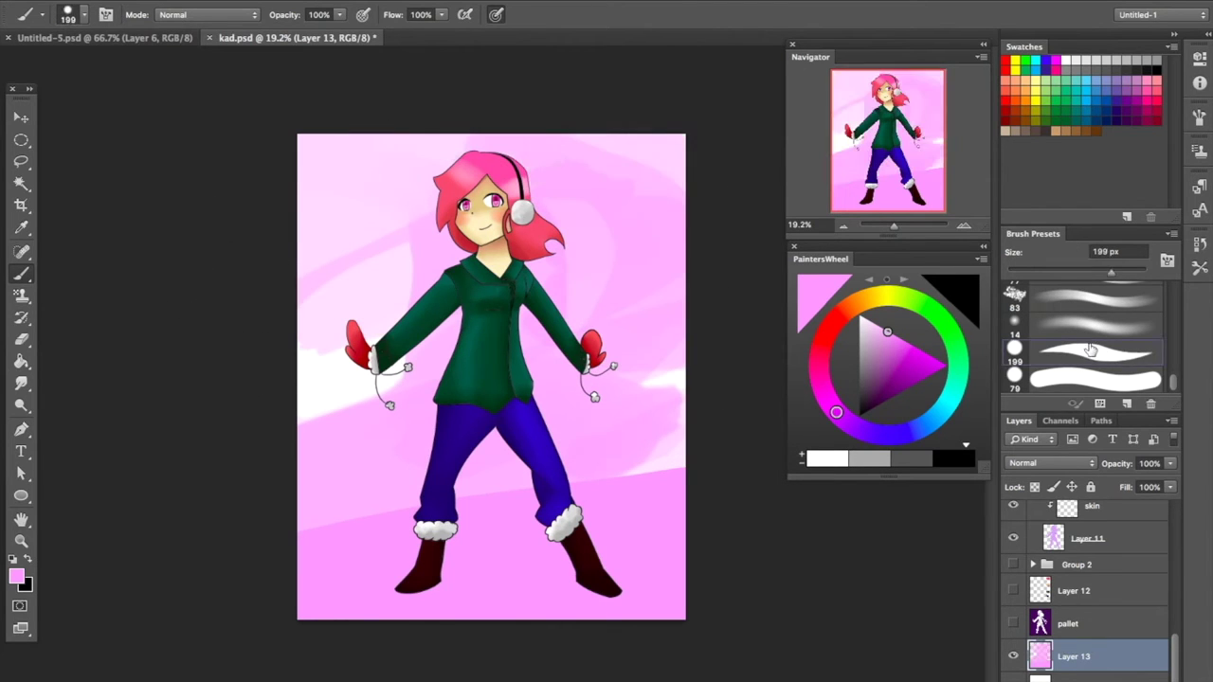
left_click_drag(512, 124, 266, 143)
left_click_drag(663, 142, 313, 275)
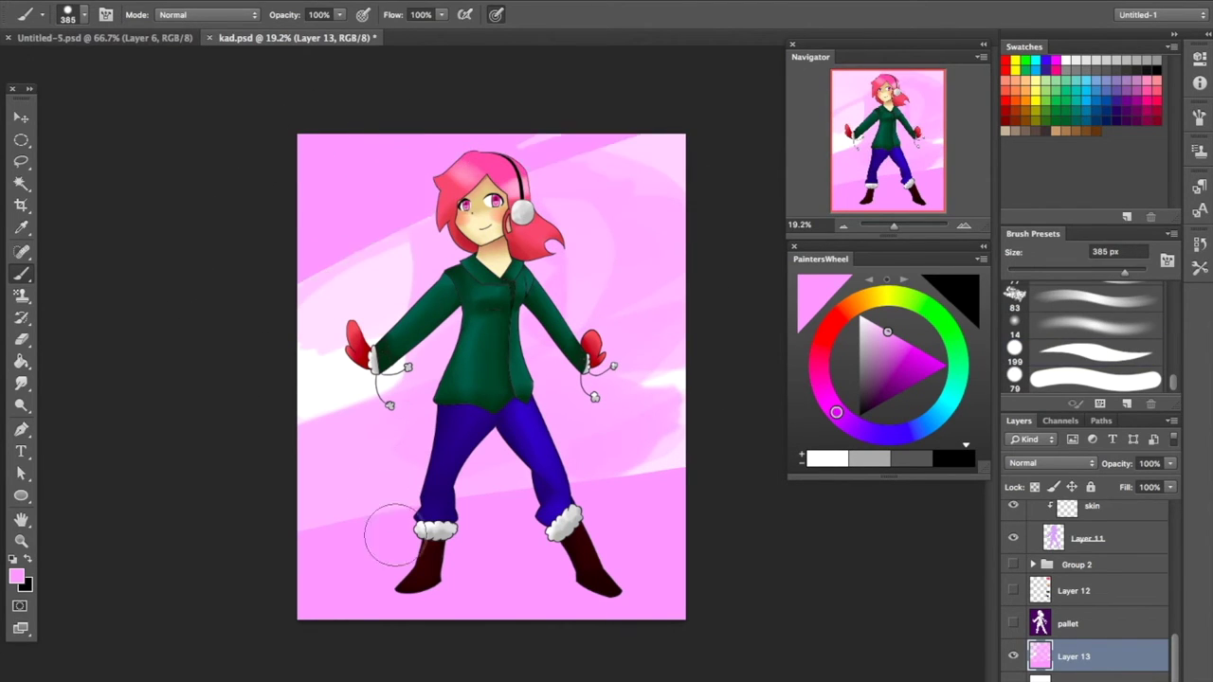
left_click_drag(313, 341, 682, 190)
mouse_move(323, 398)
left_mouse_down()
mouse_move(664, 294)
mouse_move(380, 464)
mouse_move(663, 435)
left_mouse_up()
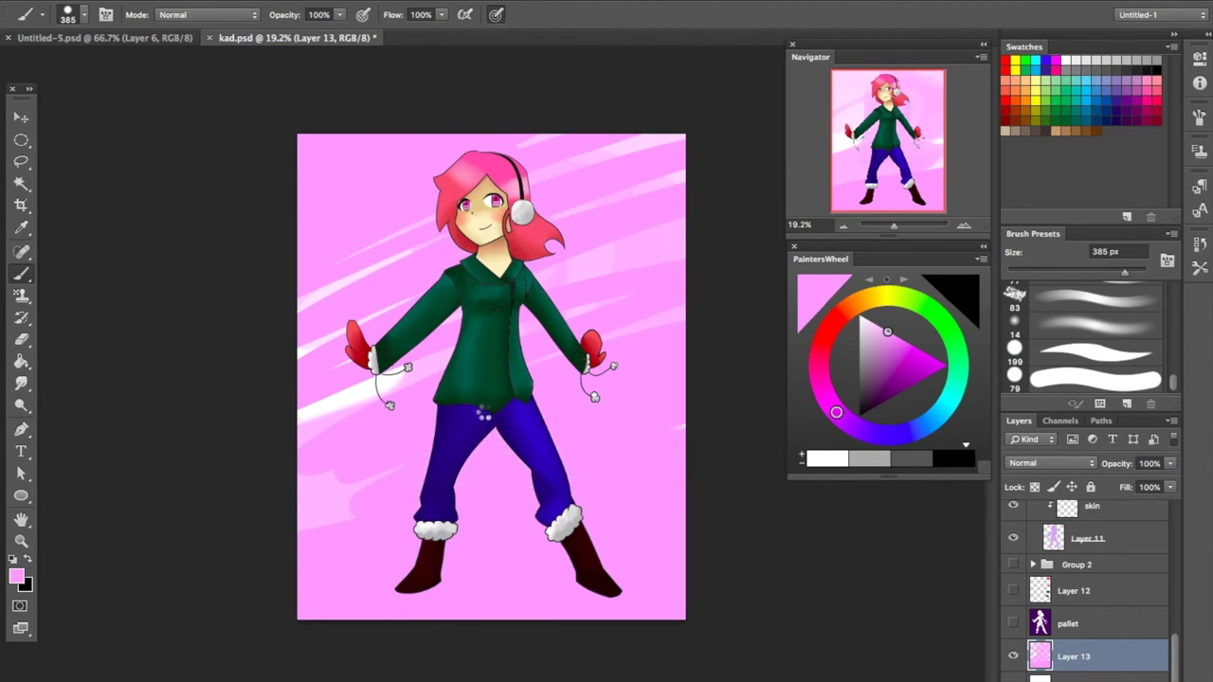
key("Delete")
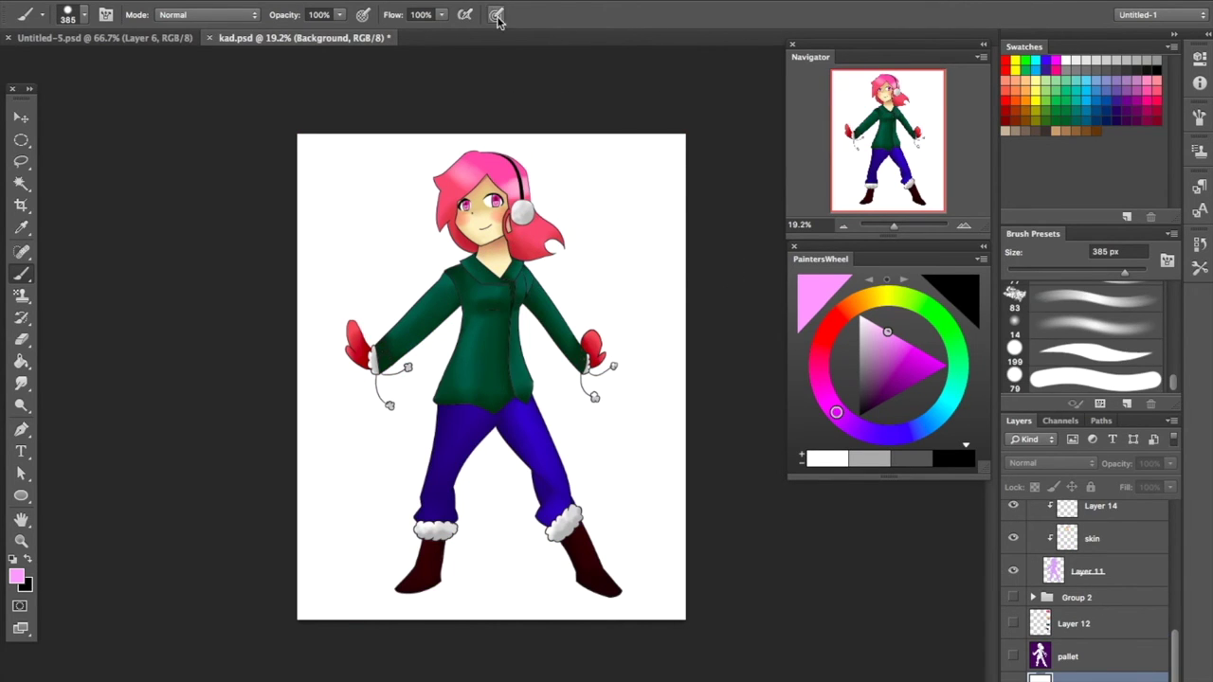
Dab pink blotchy texture across the lower part of the Background layer with the 264 px textured brush
scroll(1090, 343, "up", 5)
mouse_move(351, 568)
left_mouse_down()
mouse_move(492, 569)
mouse_move(663, 474)
mouse_move(398, 569)
left_mouse_up()
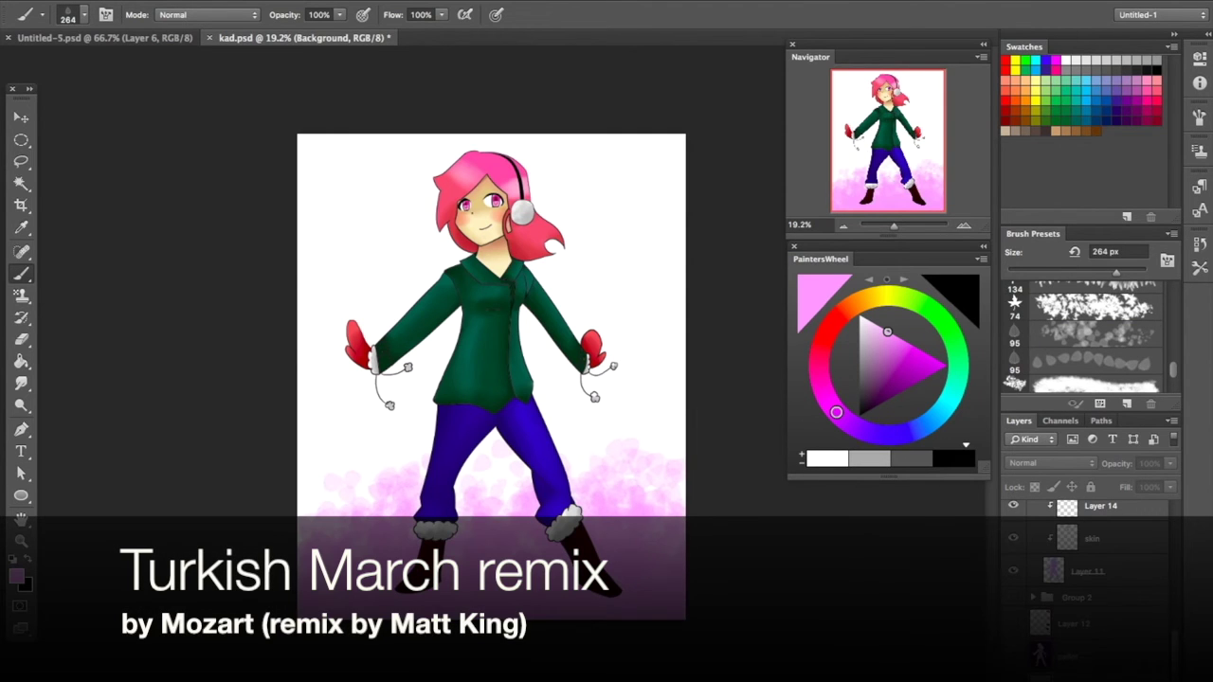
left_click_drag(322, 474, 511, 455)
Select the whole character silhouette from Layer 11 with the Magic Wand, turning Contiguous off
left_click(1080, 572)
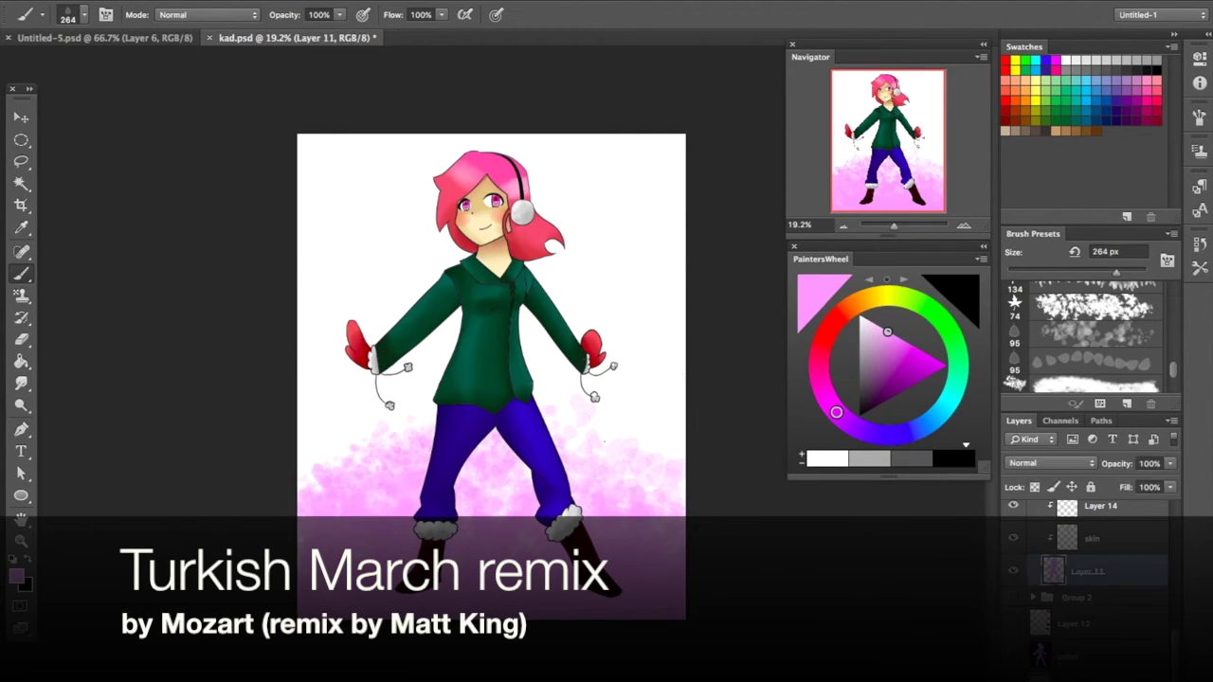
key("w")
key("ctrl+shift+d")
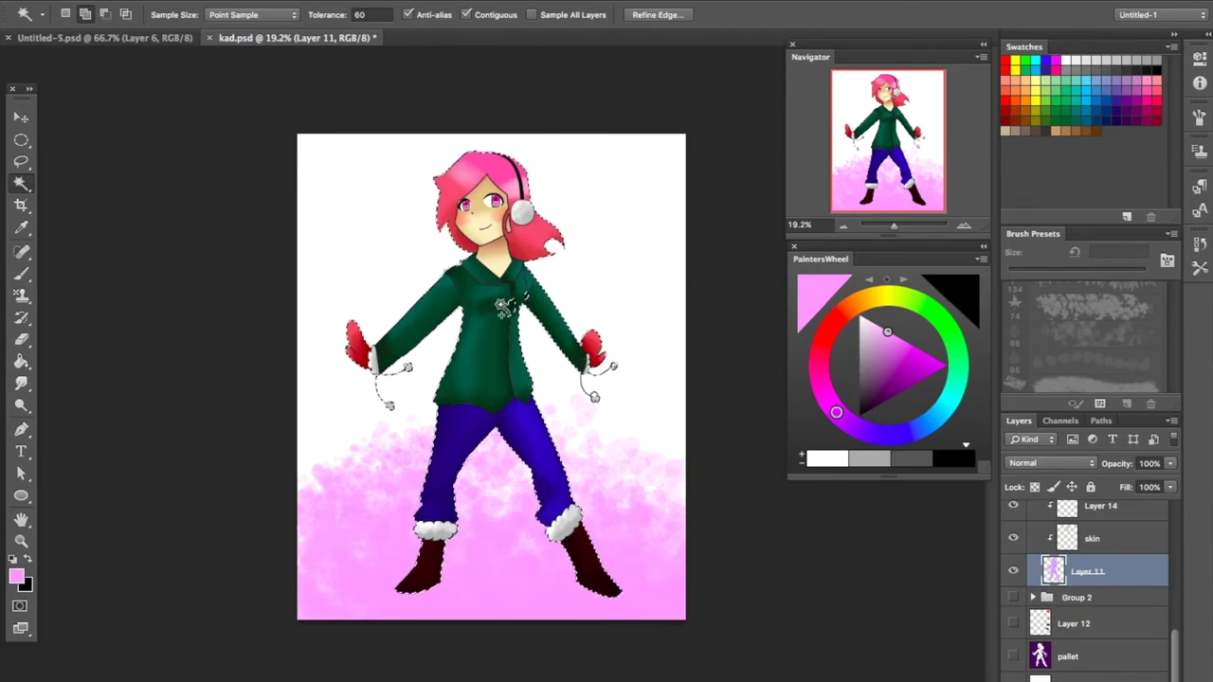
left_click(512, 305, "shift")
scroll(1133, 587, "up", 3)
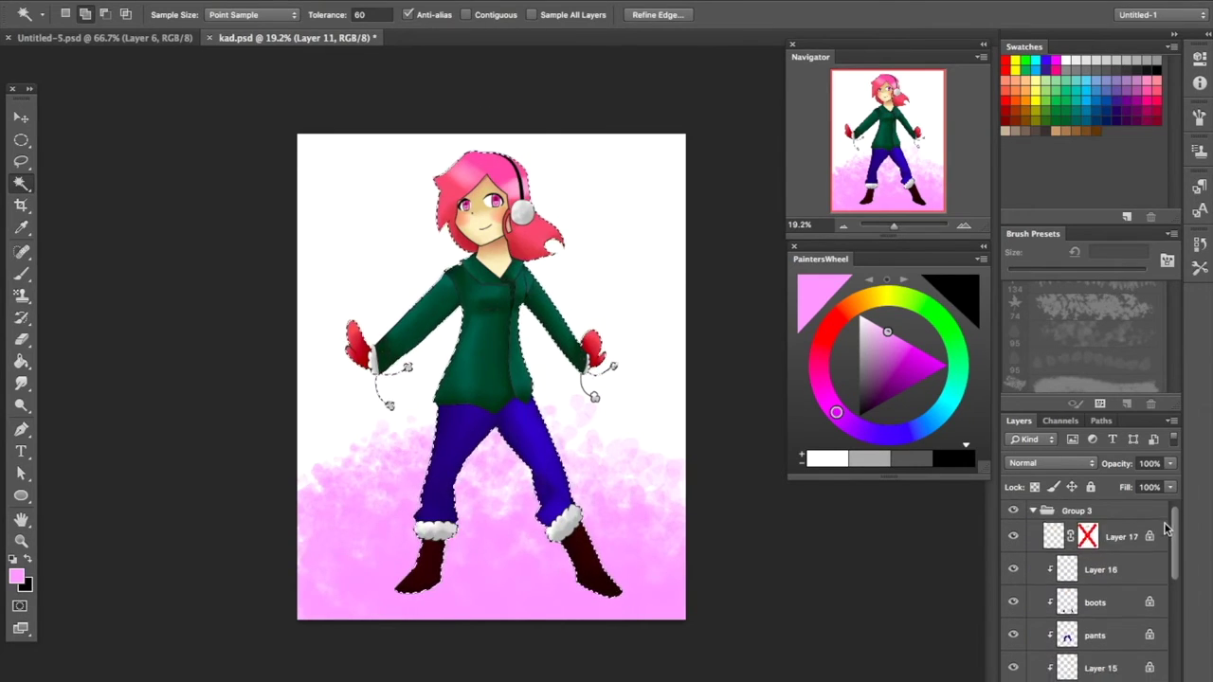
Create a new layer above Layer 17 and fill the selected silhouette with a vertical white-to-black gradient
left_click(1109, 557)
key("ctrl+shift+n")
key("Return")
left_click(21, 361)
left_click(95, 353)
key("d")
key("x")
left_click_drag(485, 192, 482, 659)
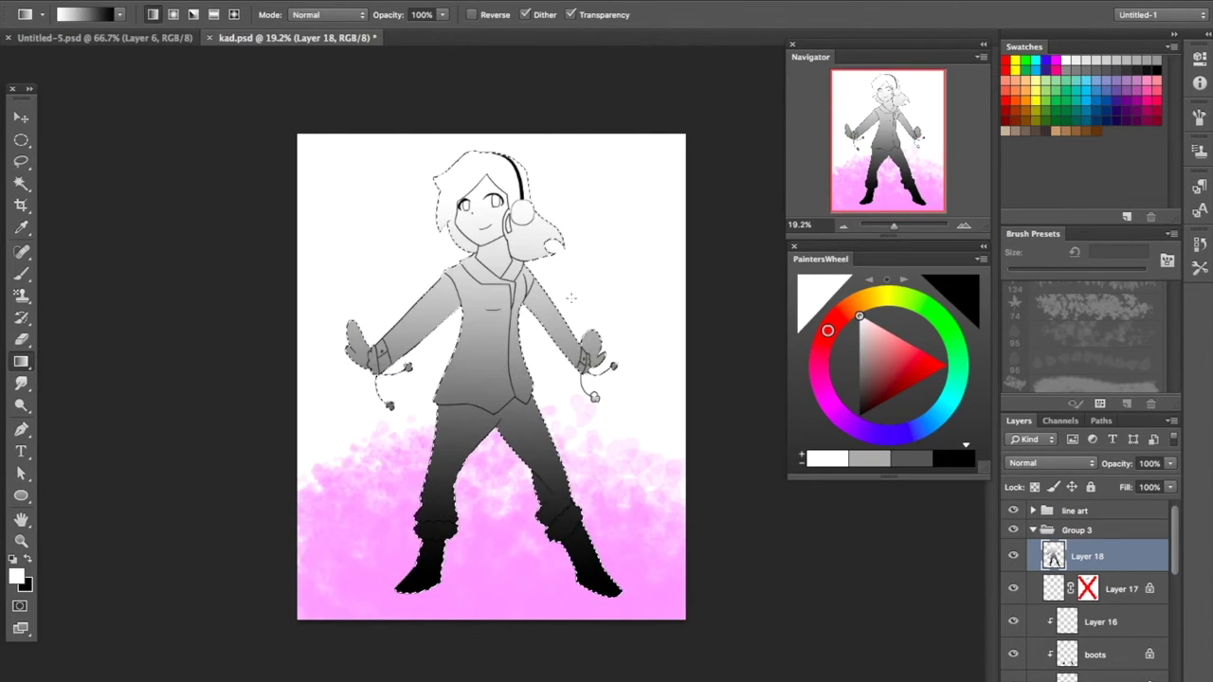
Try Overlay, Hard Mix and other blend modes on the gradient in Layer 18
left_click(1048, 463)
left_click(1052, 562)
left_click(1047, 462)
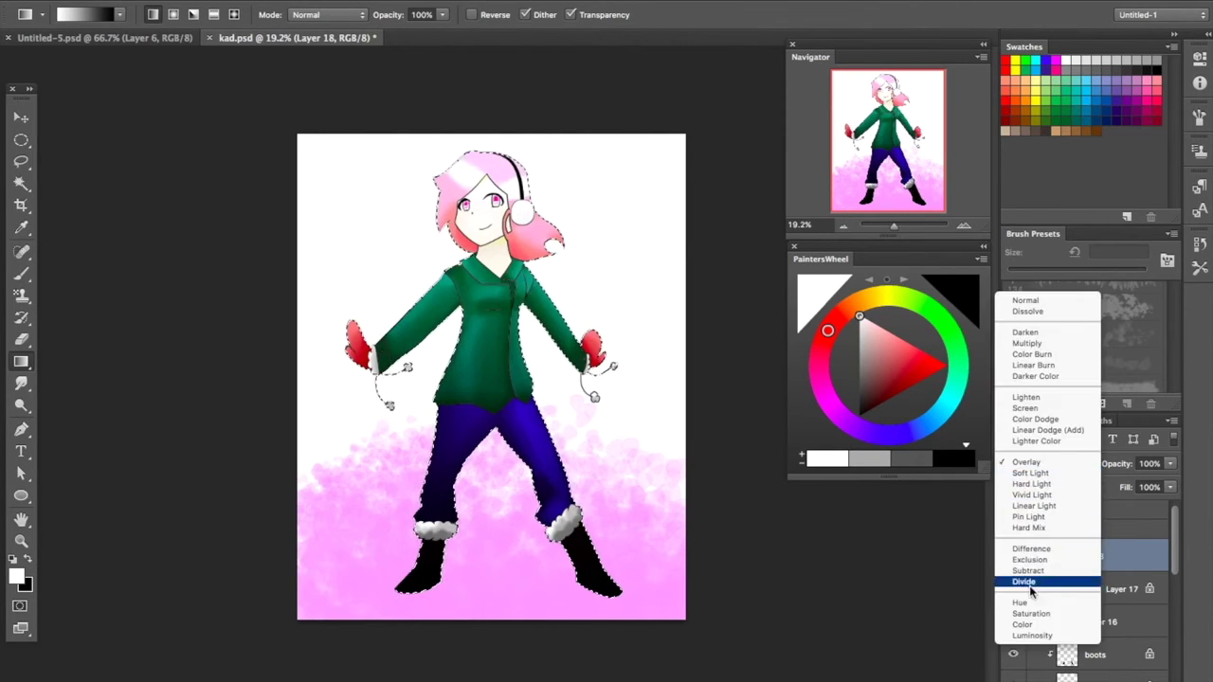
left_click(1038, 428)
left_click(1033, 463)
left_click(1033, 475)
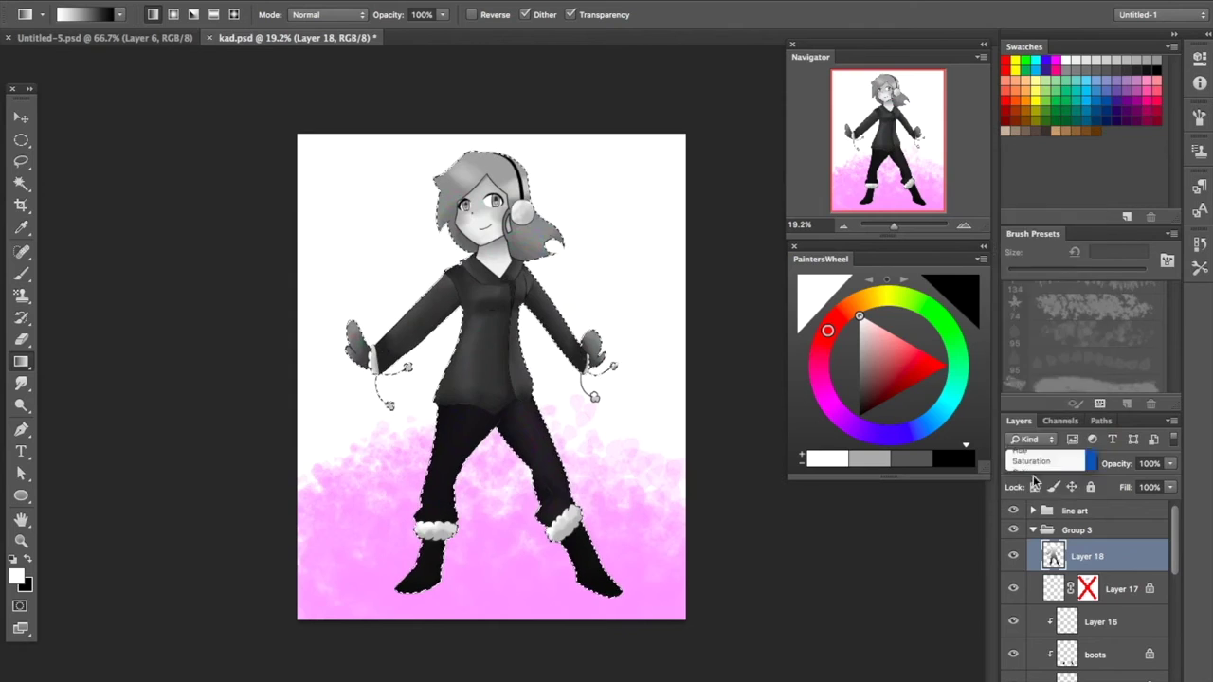
left_click(1033, 464)
left_click(1033, 487)
left_click(1033, 463)
left_click(1033, 354)
left_click(1035, 464)
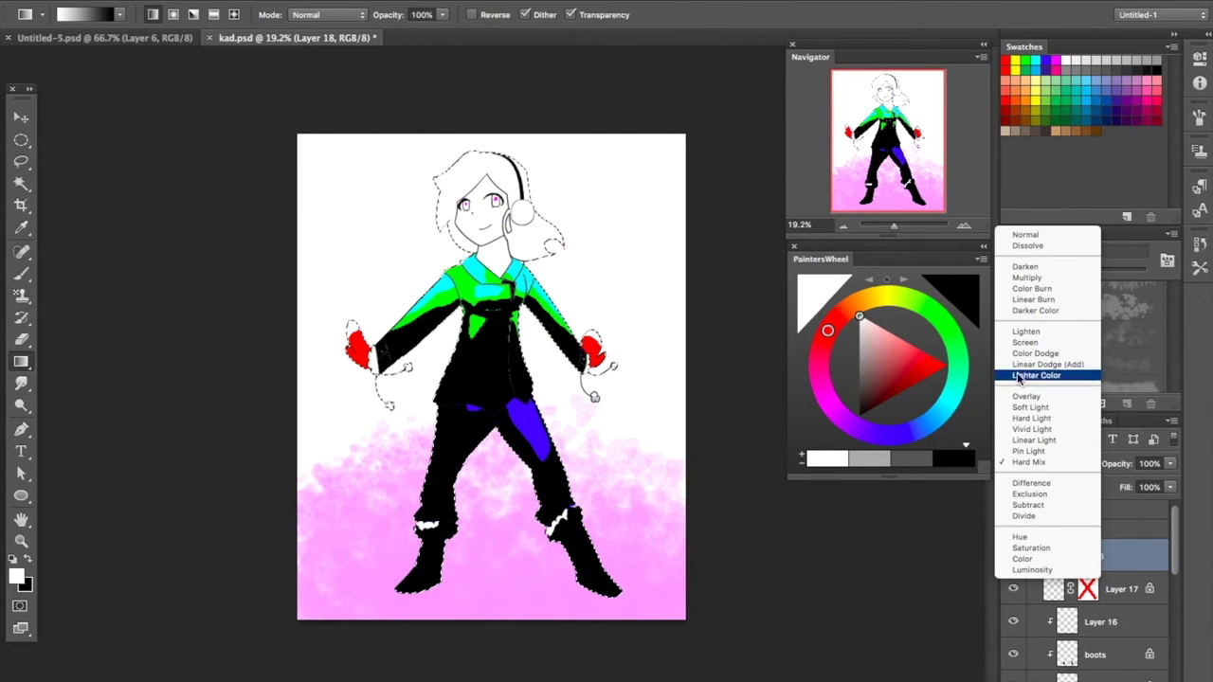
left_click(1042, 420)
Set Layer 18's blend mode to Overlay and clear the silhouette selection
left_click(1050, 462)
left_click(1039, 439)
key("super+d")
key("b")
key("BackSpace")
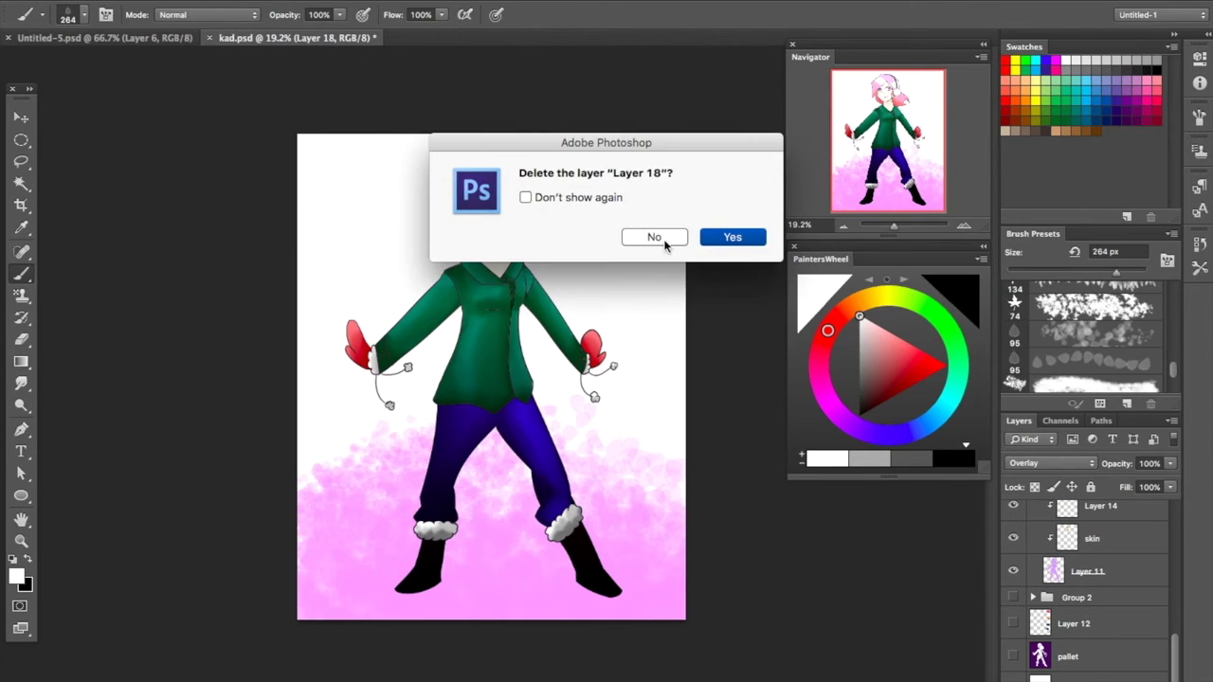
key("Return")
Sample the background pink, choose a paler shade and dab it over the ground area on the Background layer
left_click(630, 550, "alt")
left_click(16, 576)
left_click(1145, 108)
mouse_move(431, 517)
left_mouse_down()
mouse_move(313, 408)
mouse_move(645, 588)
mouse_move(512, 474)
left_mouse_up()
mouse_move(322, 417)
left_mouse_down()
mouse_move(635, 540)
mouse_move(360, 474)
mouse_move(474, 559)
left_mouse_up()
Choose a deeper pink-violet and dab it across the background behind the character's legs
left_click(16, 576)
left_click(797, 120)
left_click(1148, 108)
mouse_move(625, 587)
left_mouse_down()
mouse_move(322, 530)
mouse_move(369, 426)
mouse_move(398, 484)
mouse_move(332, 247)
mouse_move(379, 531)
left_mouse_up()
Sample light and deep pinks from the background and cover the remaining white areas with blotchy texture
left_click(624, 525, "alt")
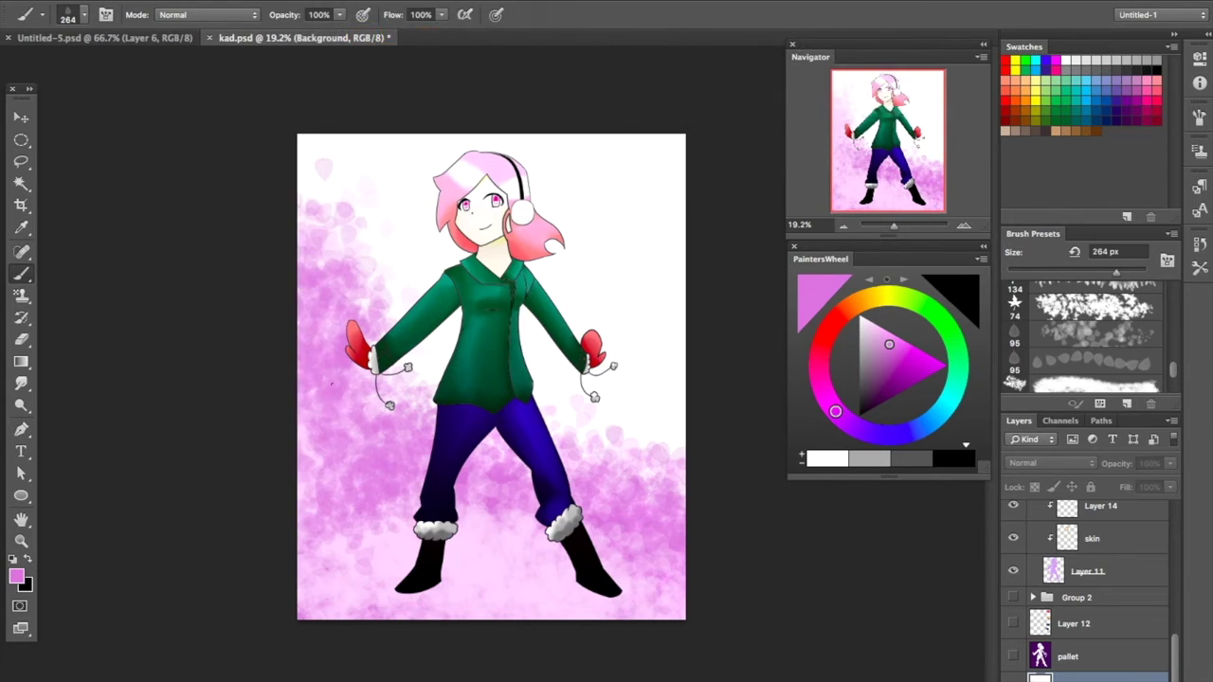
left_click(327, 313, "alt")
mouse_move(313, 284)
left_mouse_down()
mouse_move(360, 550)
mouse_move(323, 284)
left_mouse_up()
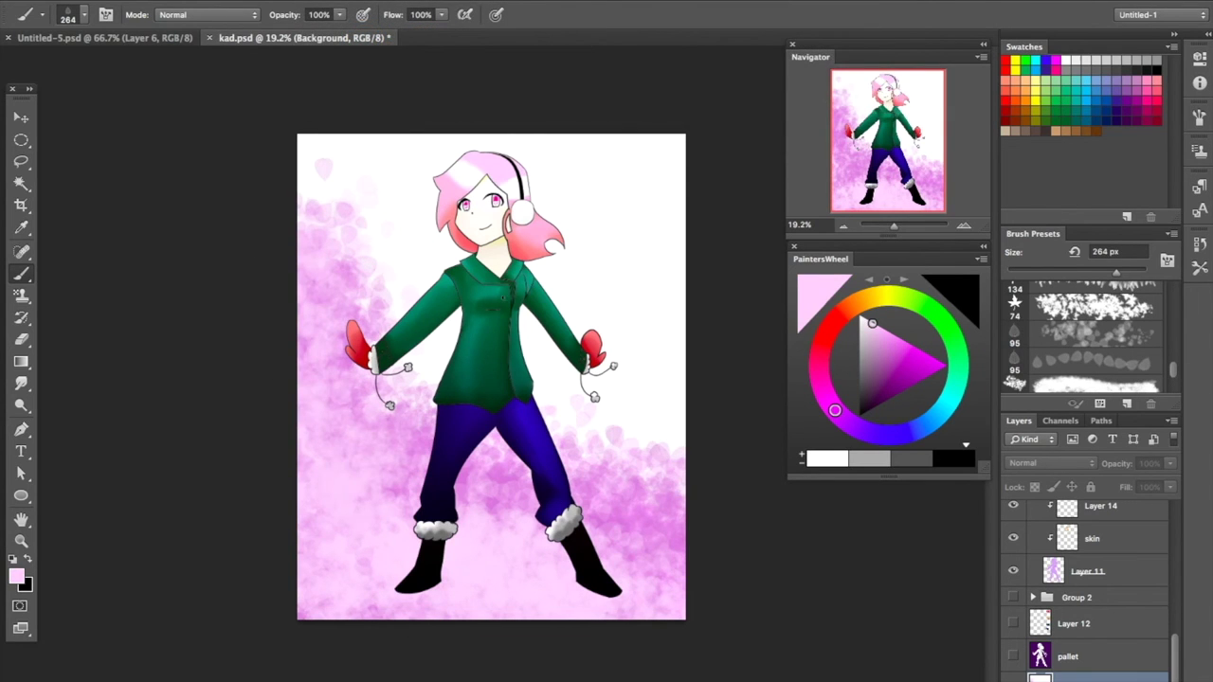
left_click(322, 379, "alt")
mouse_move(654, 152)
left_mouse_down()
mouse_move(616, 492)
mouse_move(322, 171)
mouse_move(606, 161)
mouse_move(559, 360)
left_mouse_up()
Choose a darker violet and brush a curved horizon band behind the boots with a 63 px textured brush
left_click(16, 576)
left_click(859, 189)
left_click(1148, 108)
left_click_drag(417, 530, 240, 588)
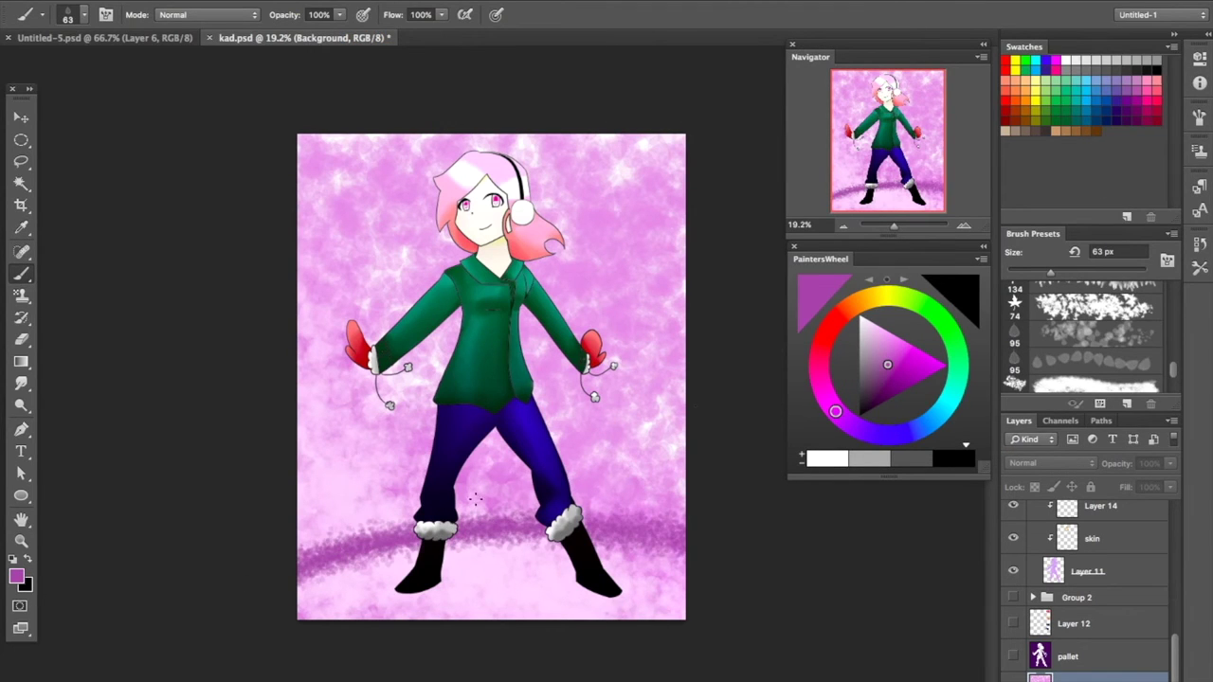
Sample the pale pink and soften the lower edge of the violet horizon band at 118 px
left_click(670, 425, "alt")
left_click_drag(670, 426, 720, 425)
mouse_move(313, 559)
left_mouse_down()
mouse_move(663, 540)
mouse_move(607, 540)
left_mouse_up()
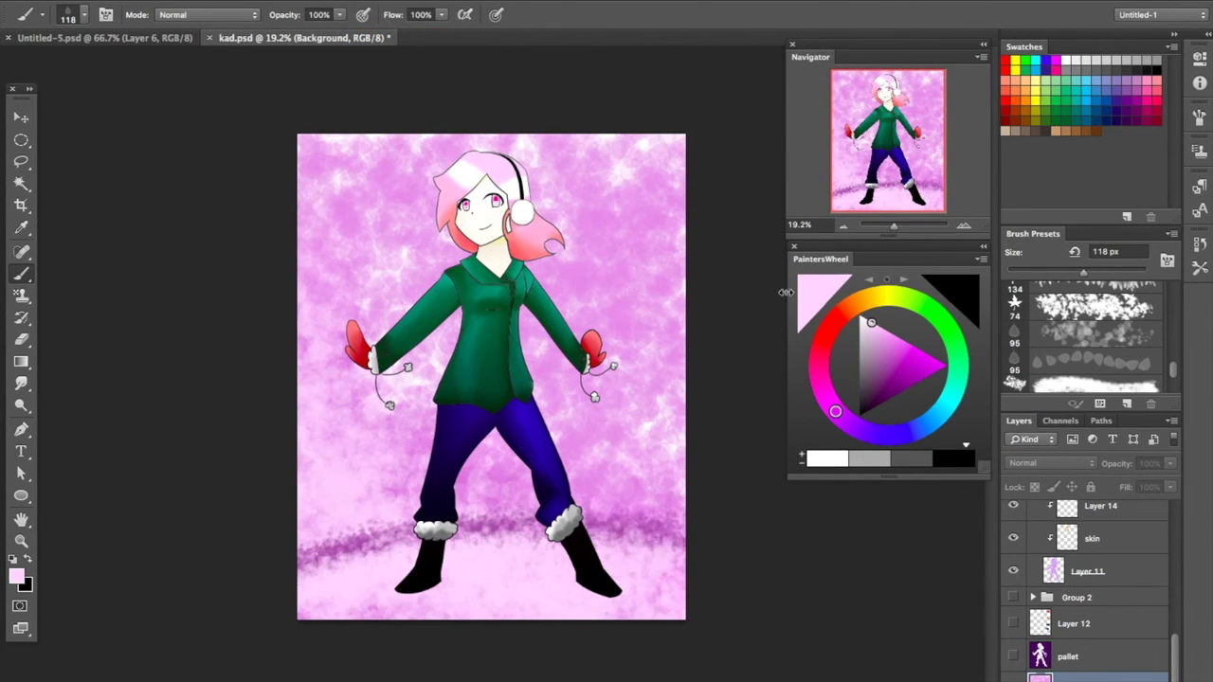
Merge the line art group into a single layer
scroll(1090, 578, "down", 3)
left_click(1090, 512)
right_click(1106, 502)
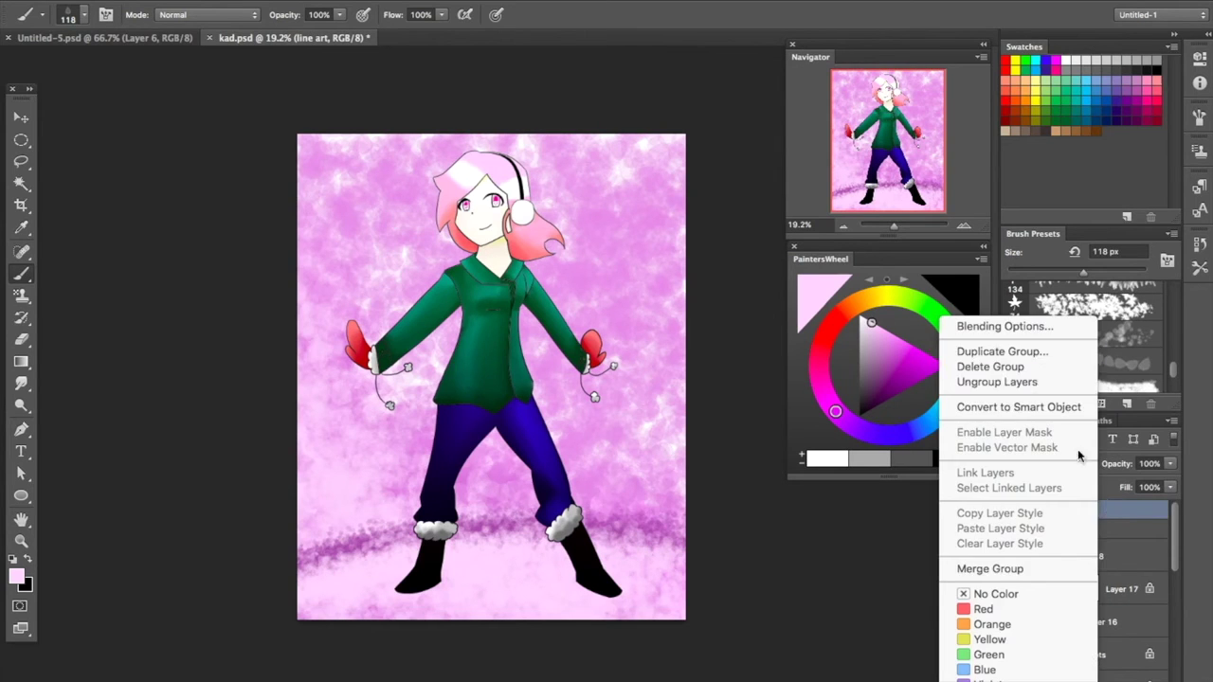
left_click(990, 569)
Recolour the line art bright magenta with a 433 px round brush, keeping its transparent pixels locked
left_click(1145, 108)
scroll(1174, 379, "down", 3)
left_click(1095, 381)
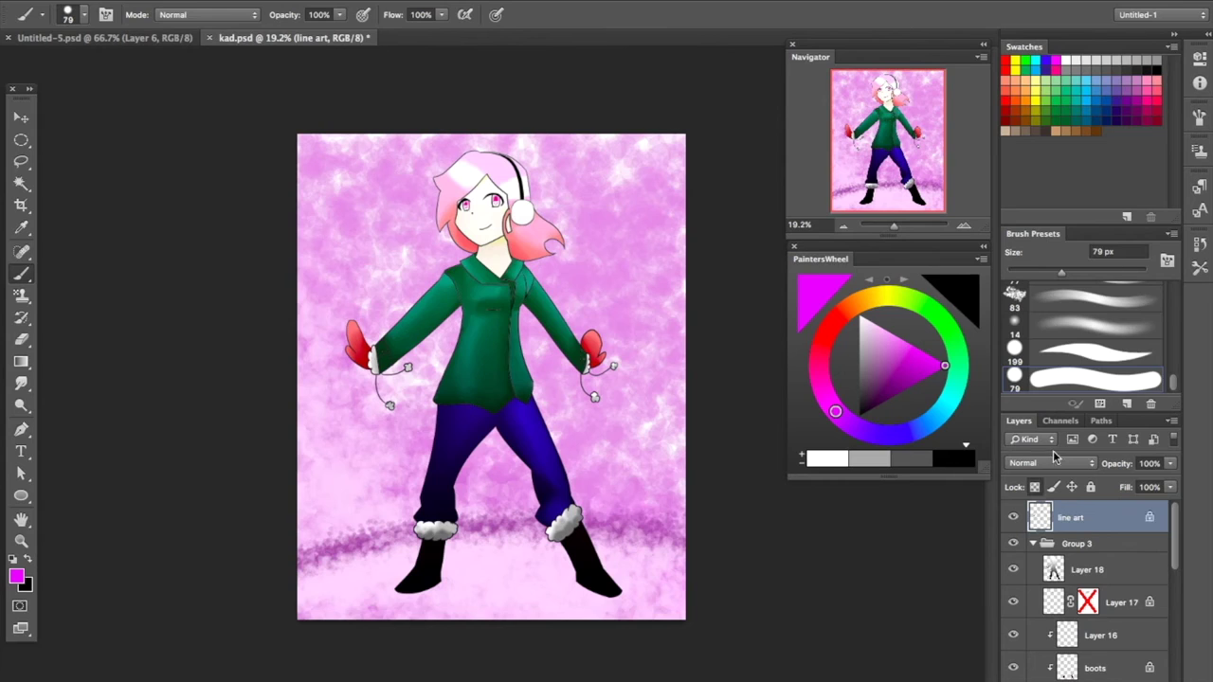
mouse_move(474, 152)
left_mouse_down()
mouse_move(537, 241)
mouse_move(671, 304)
mouse_move(675, 398)
mouse_move(619, 514)
mouse_move(683, 536)
left_mouse_up()
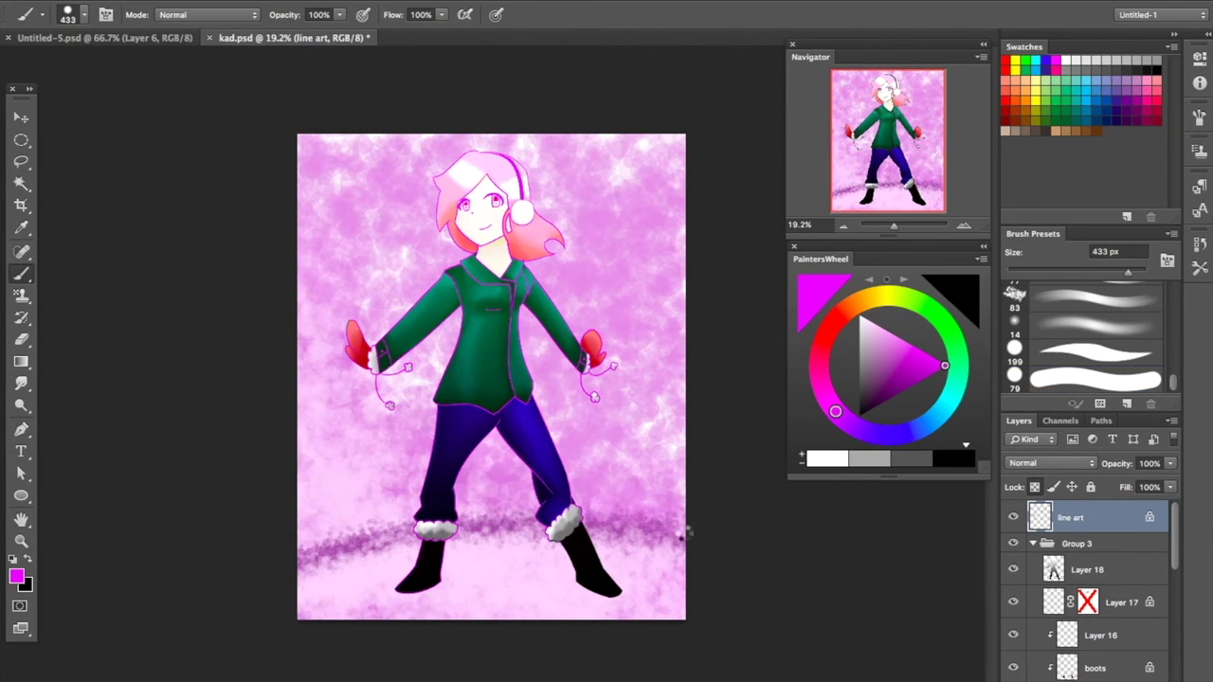
Choose a dark green and repaint the coat and pants outlines on the line art layer
left_click(958, 368)
left_click(922, 379)
left_click_drag(569, 351, 421, 323)
left_click(875, 403)
mouse_move(569, 341)
left_mouse_down()
mouse_move(459, 337)
mouse_move(450, 307)
mouse_move(473, 328)
mouse_move(476, 380)
mouse_move(414, 322)
left_mouse_up()
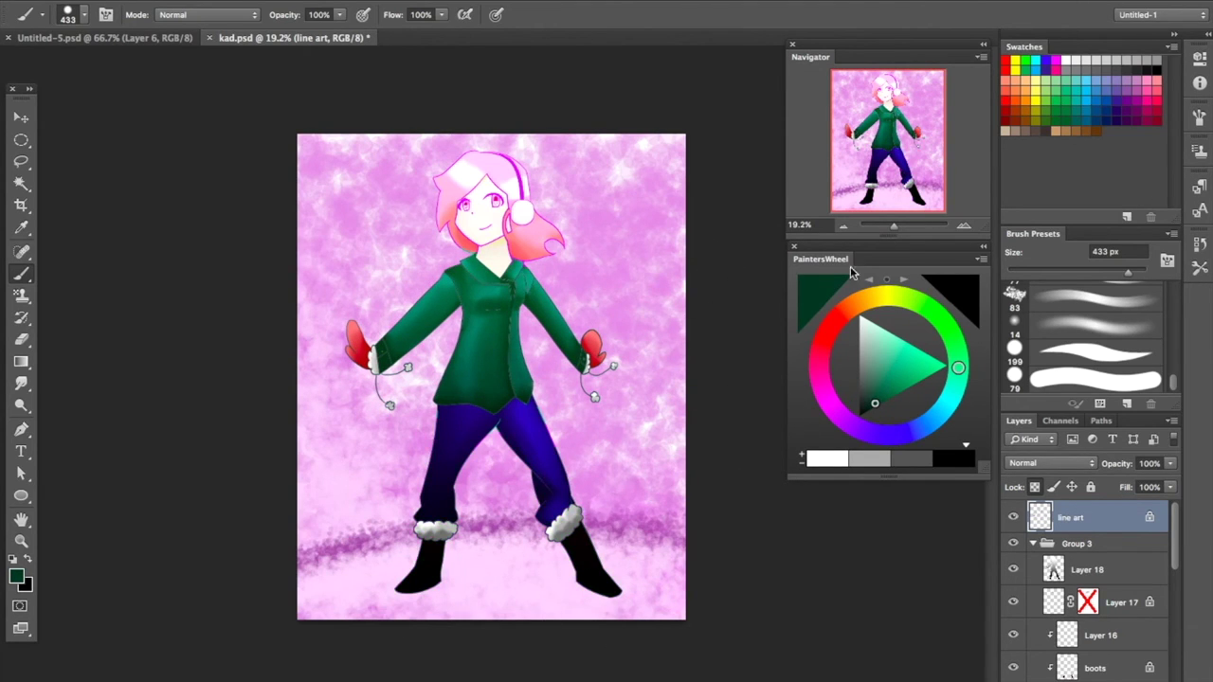
Pair a medium green with the sampled pale pink and draw a vertical gradient on a new layer above the Background
left_click(908, 387)
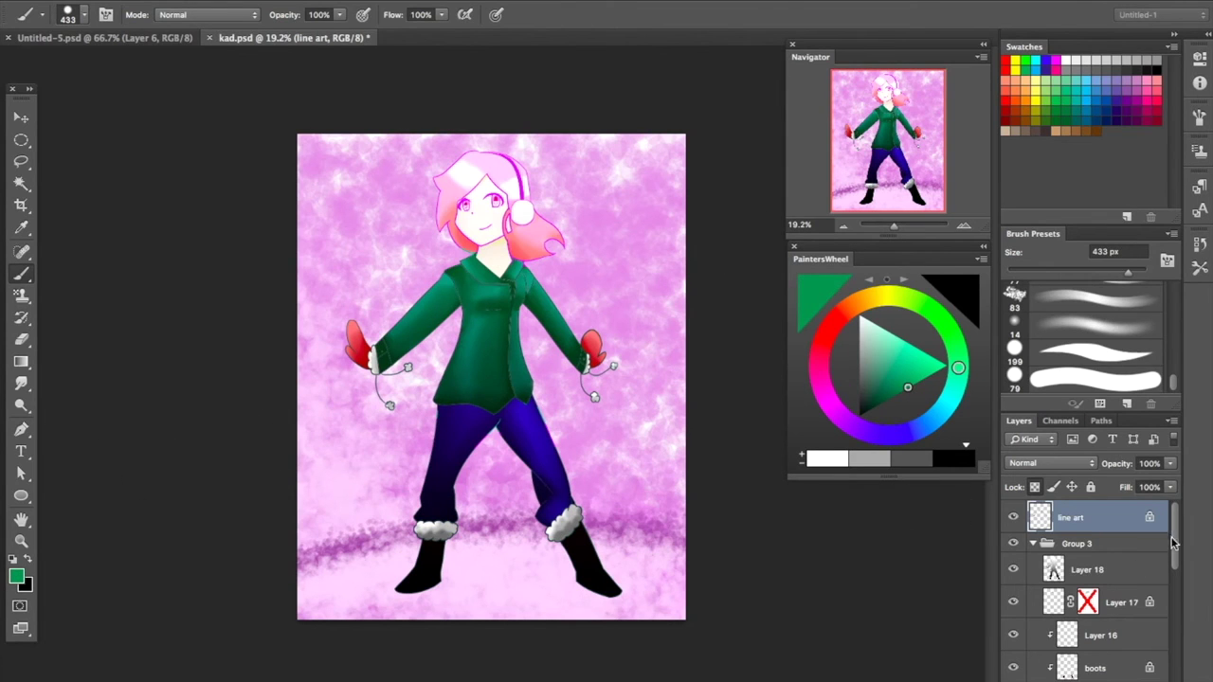
scroll(1173, 543, "down", 5)
left_click(360, 585, "alt")
key("x")
key("g")
left_click_drag(376, 321, 387, 658)
Try another blend mode on Layer 19, return it to Normal and lower its opacity to 38%
left_click(1050, 463)
left_click(1059, 618)
key("shift+alt+n")
key("x")
left_click(1170, 463)
left_click_drag(1174, 478, 1122, 474)
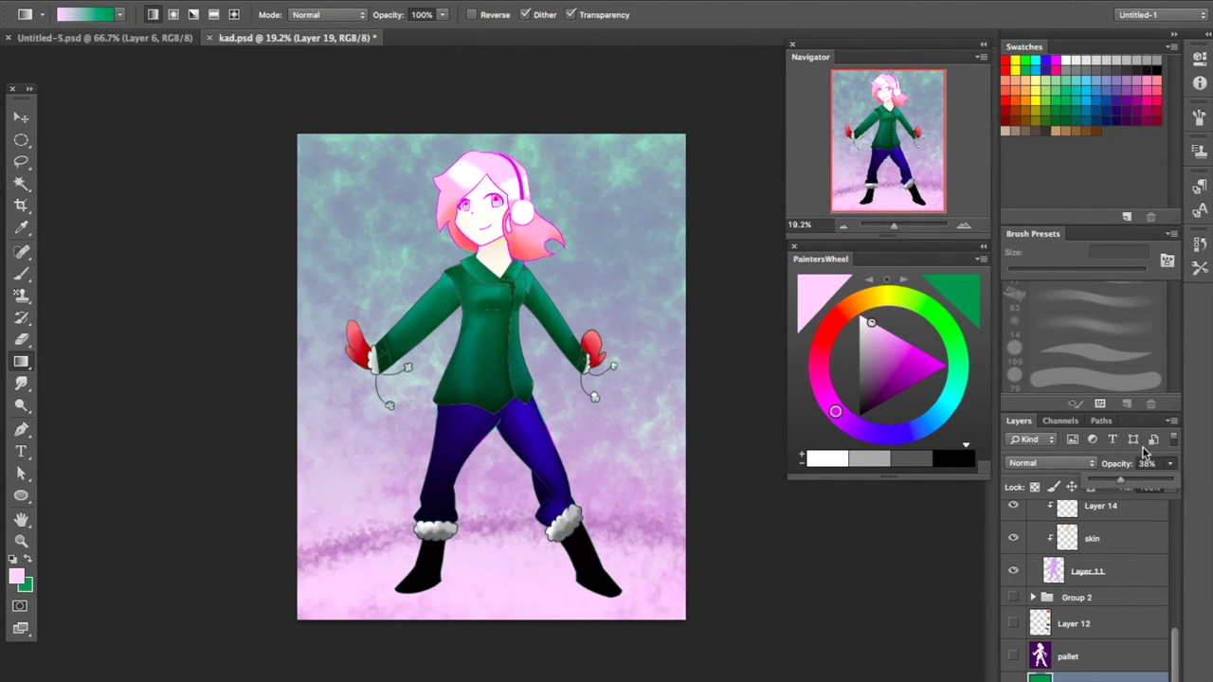
Redraw Layer 19's gradient from pale pink at the top to green at the bottom and set its opacity to 44%
key("ctrl+z")
left_click_drag(376, 220, 379, 455)
left_click(1170, 464)
left_click_drag(1173, 479, 1126, 480)
Add a new layer above the line art layer for brushwork
scroll(1156, 571, "up", 10)
left_click(1090, 518)
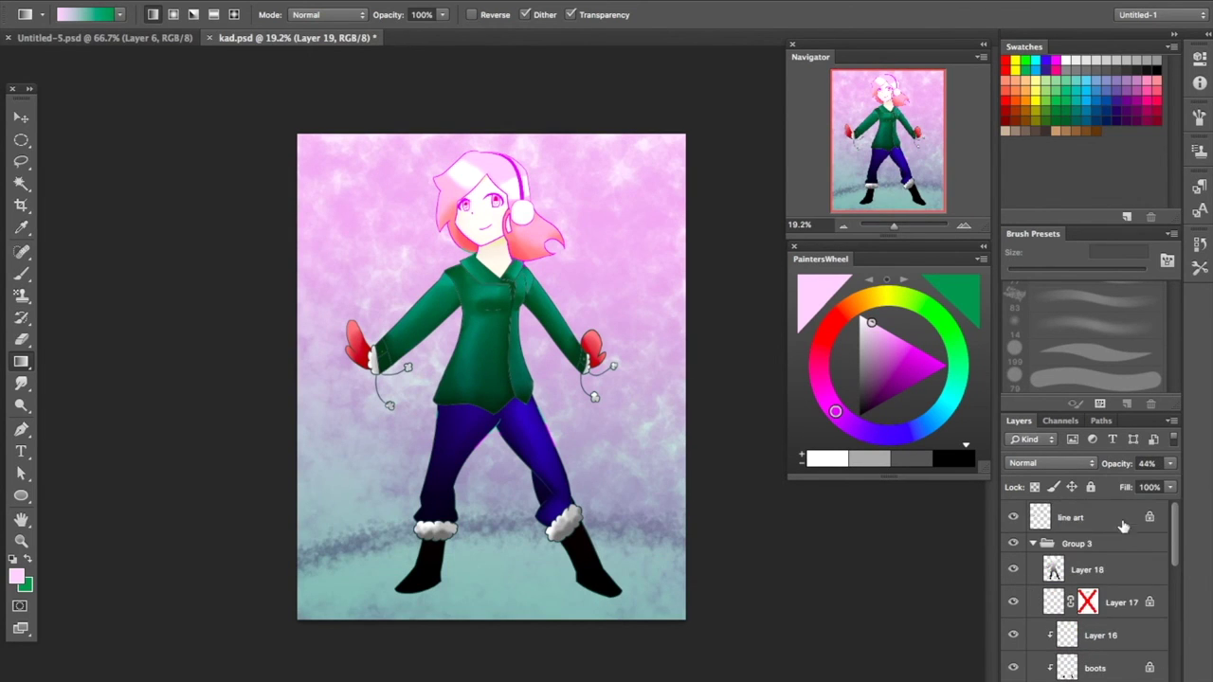
key("ctrl+shift+n")
key("Return")
key("b")
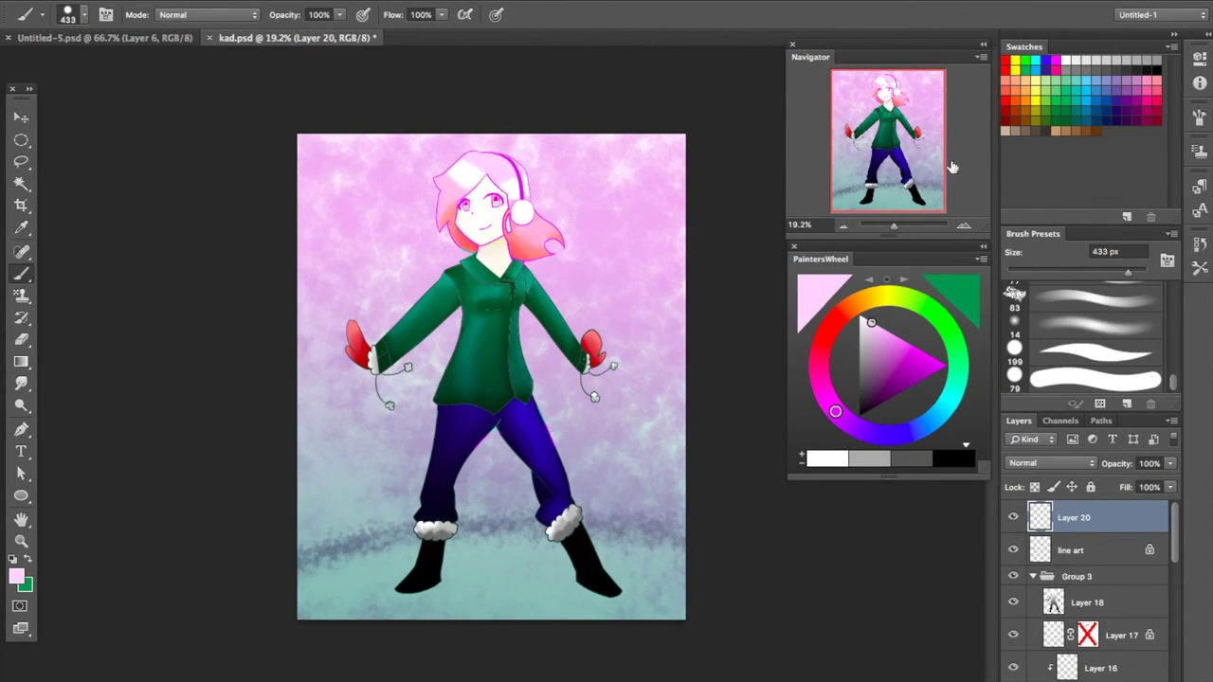
Dab pale pink texture over the picture on Layer 20 with a textured brush
scroll(1175, 369, "down", 5)
scroll(1176, 370, "down", 2)
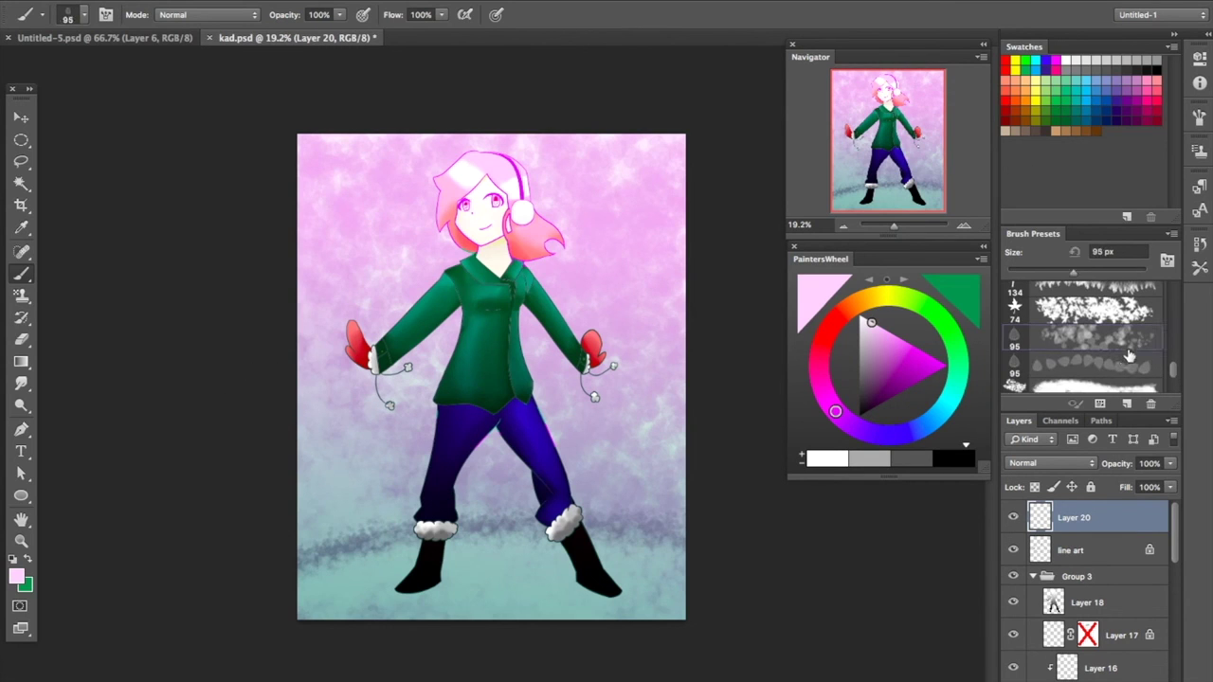
left_click(1090, 384)
left_click_drag(554, 446, 663, 597)
mouse_move(653, 455)
left_mouse_down()
mouse_move(322, 568)
mouse_move(616, 568)
mouse_move(322, 607)
mouse_move(673, 550)
left_mouse_up()
Adjust Layer 20's opacity and blend mode, and add a new layer above it
mouse_move(1170, 464)
left_mouse_down()
mouse_move(1170, 479)
mouse_move(1107, 485)
left_mouse_up()
left_click(1050, 463)
left_click(1054, 517)
key("super+alt+shift+n")
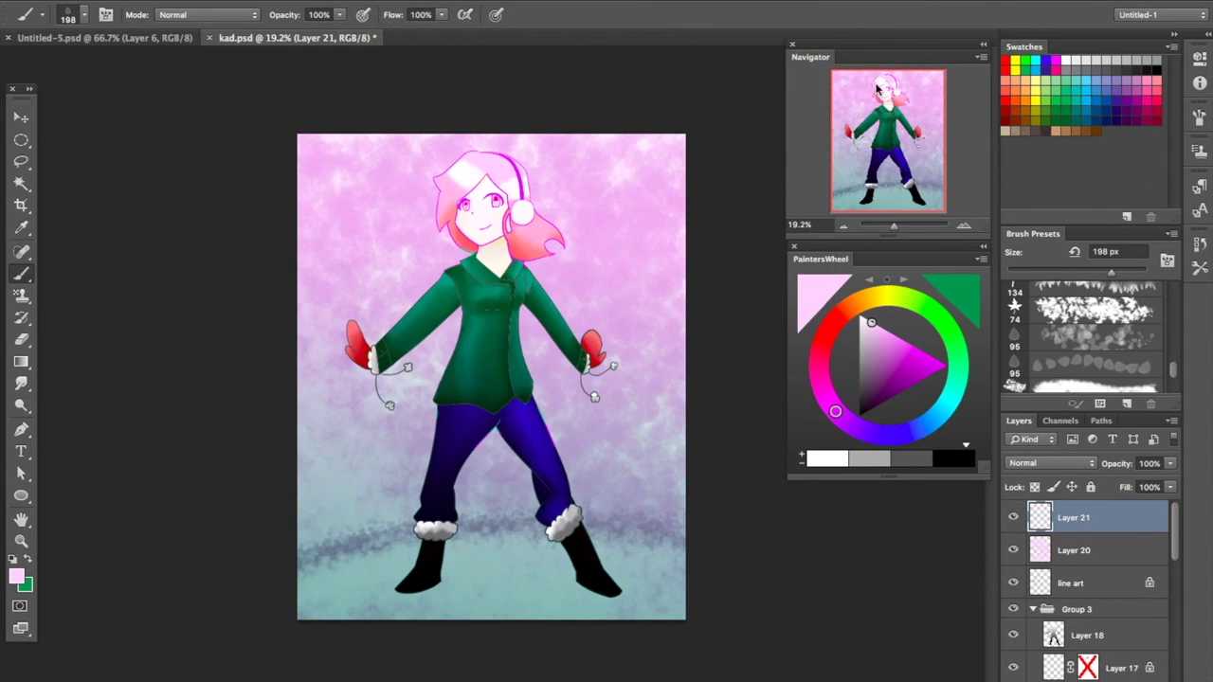
Sample the dark green and cover the magenta and bright green segments of the pants outline on the line art layer
left_click_drag(893, 225, 901, 224)
left_click_drag(889, 142, 889, 156)
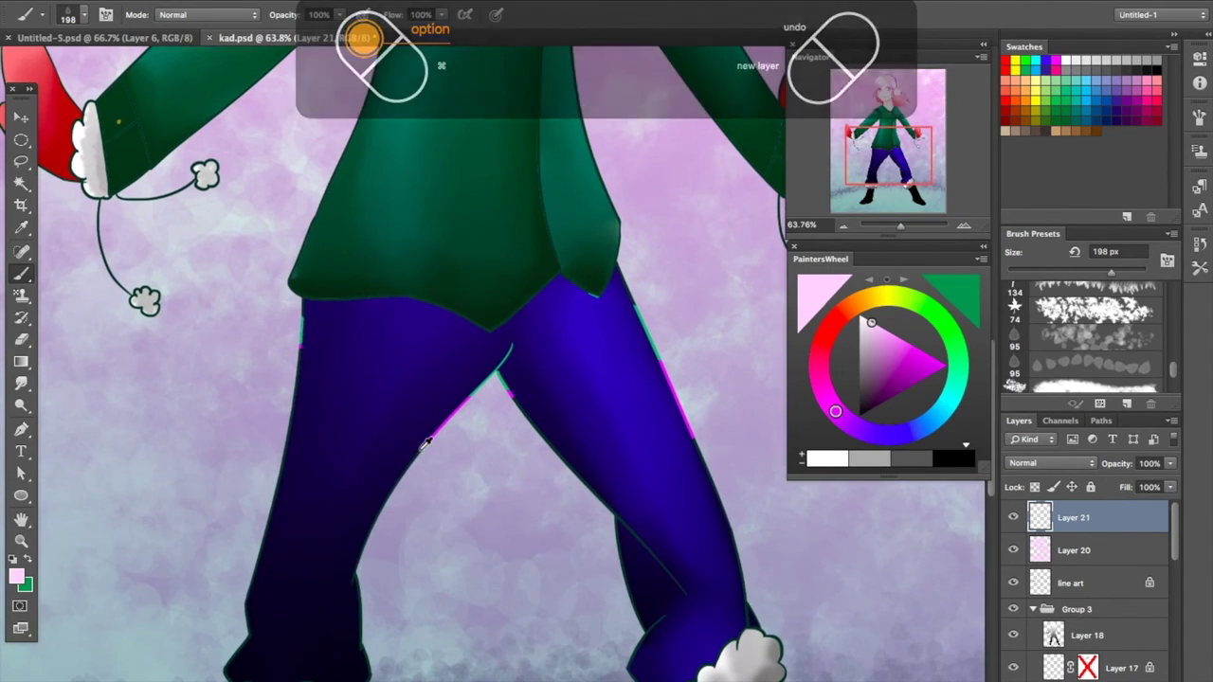
left_click(388, 468, "alt")
left_click(1071, 582)
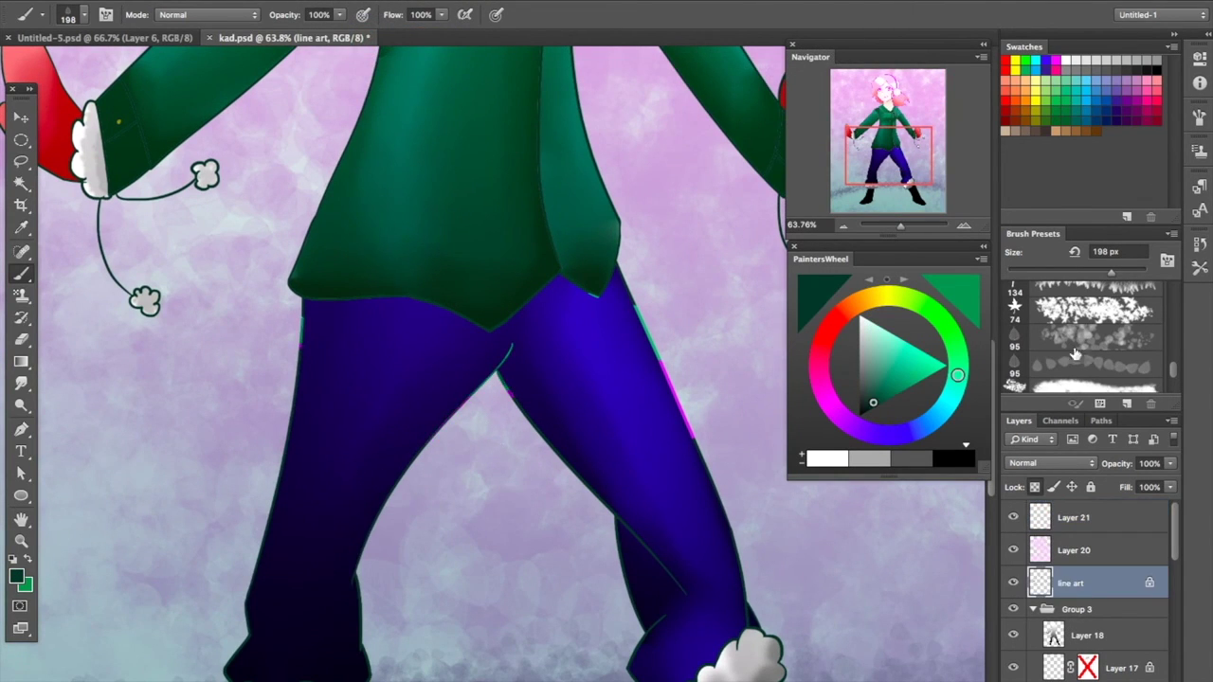
scroll(1076, 356, "down", 2)
left_click(1123, 366)
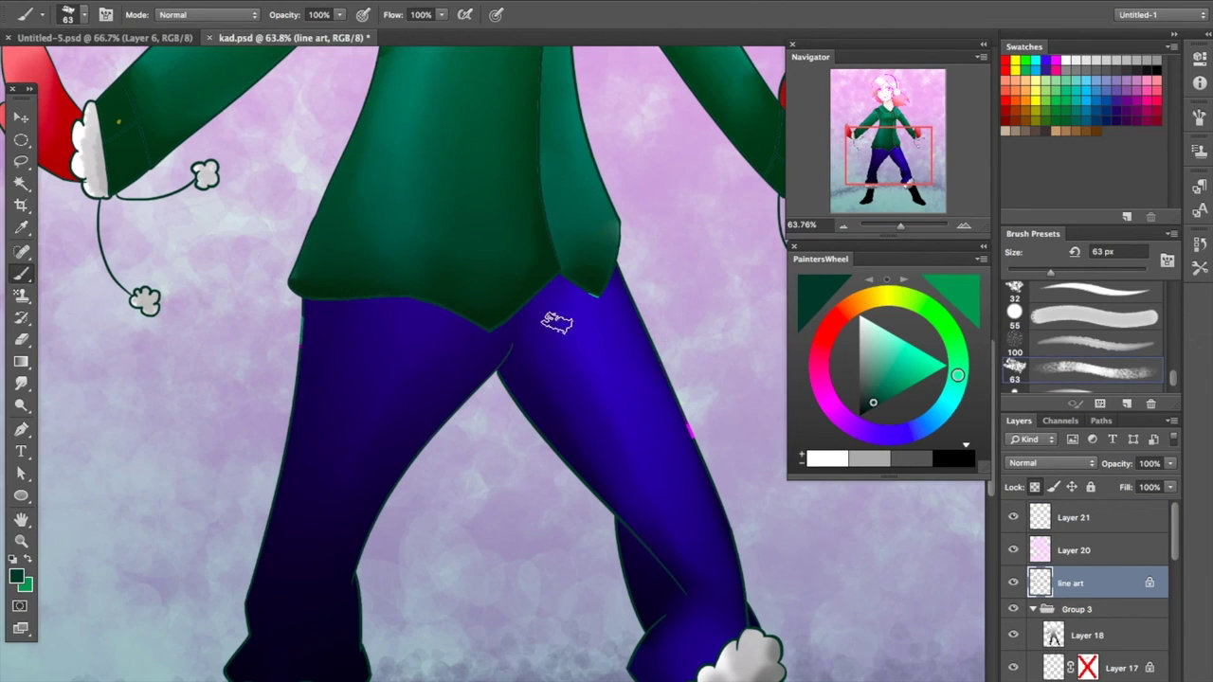
Sample a dark maroon at the mitten and touch up the mitten outlines on the line art layer
left_click_drag(900, 225, 897, 228)
left_click(891, 133)
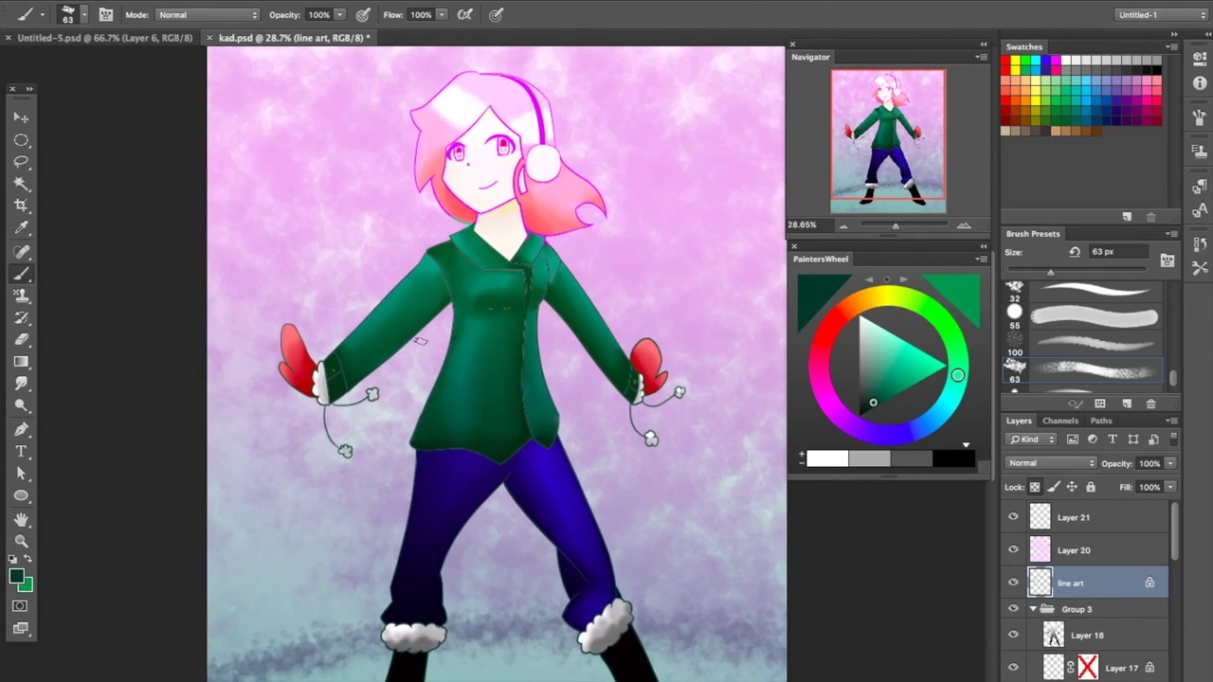
left_click_drag(896, 112, 901, 174)
left_click(288, 306, "alt")
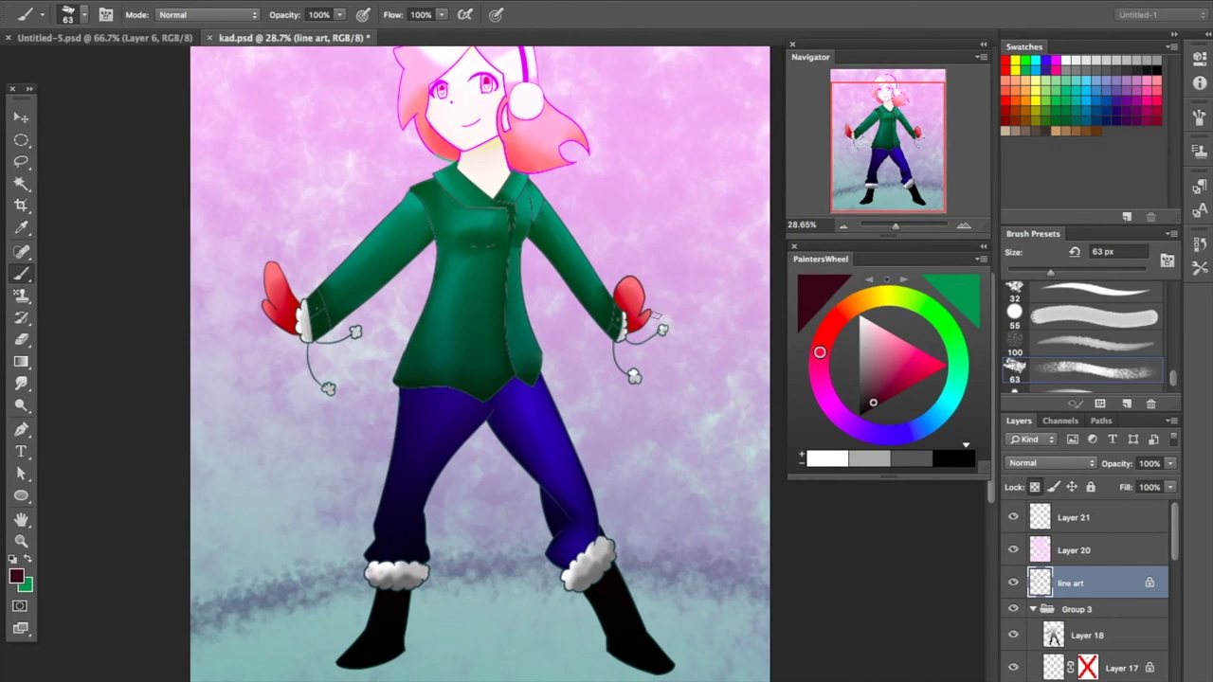
left_click_drag(896, 227, 892, 233)
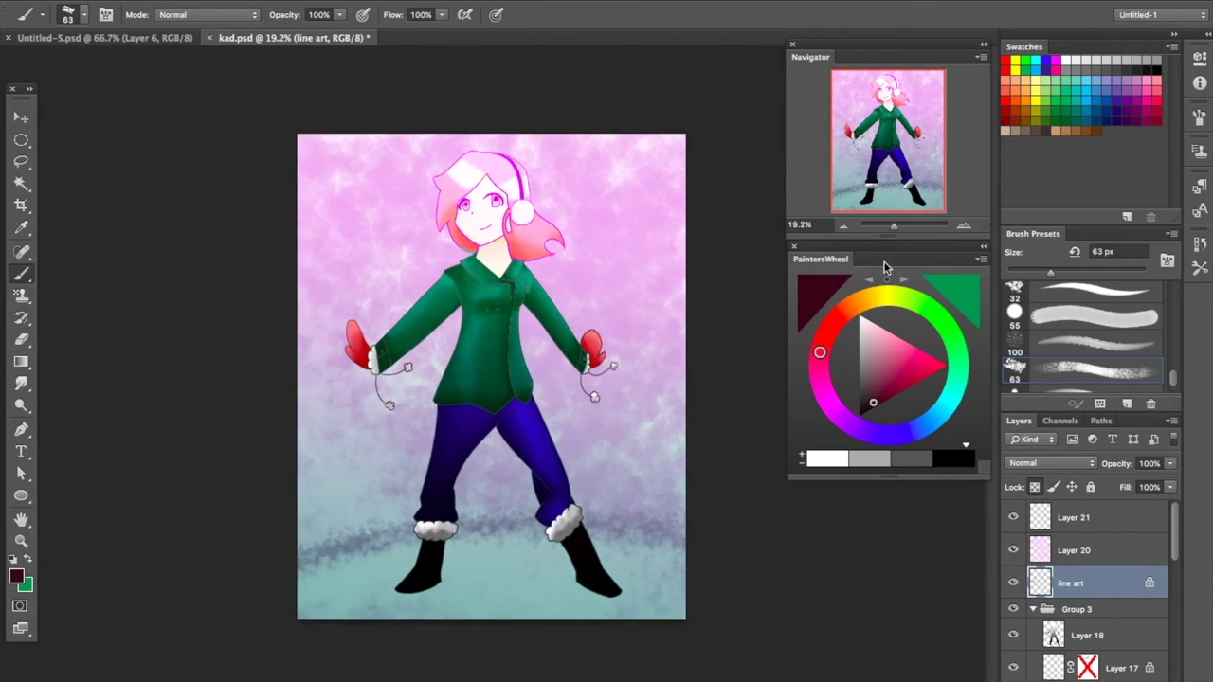